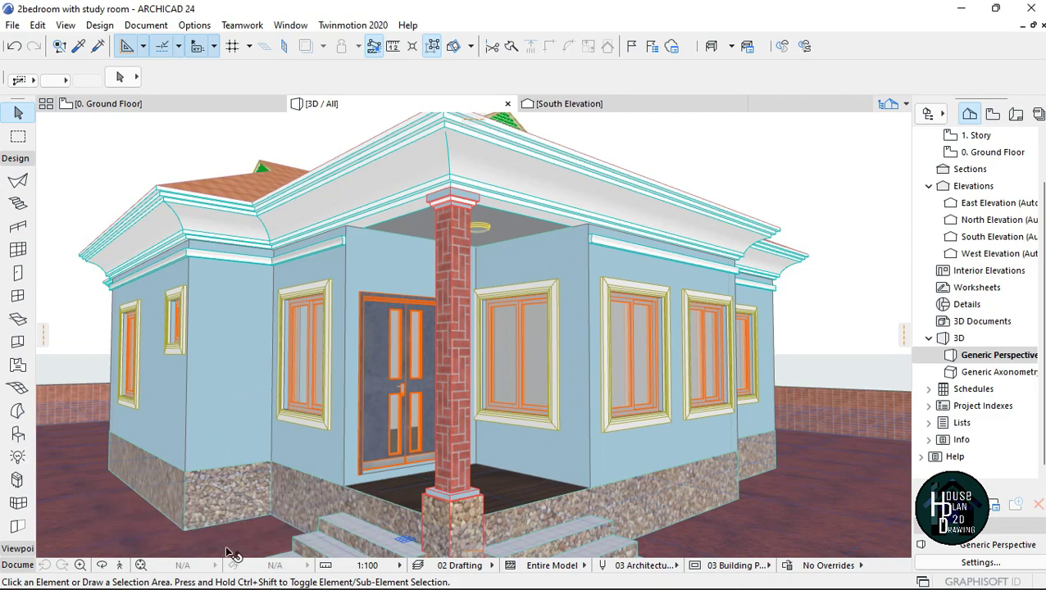
# Step: Examine the front porch, its brick column and the entrance door from several viewpoints in the 3D model
pyautogui.click(119, 565)
pyautogui.press('Up')
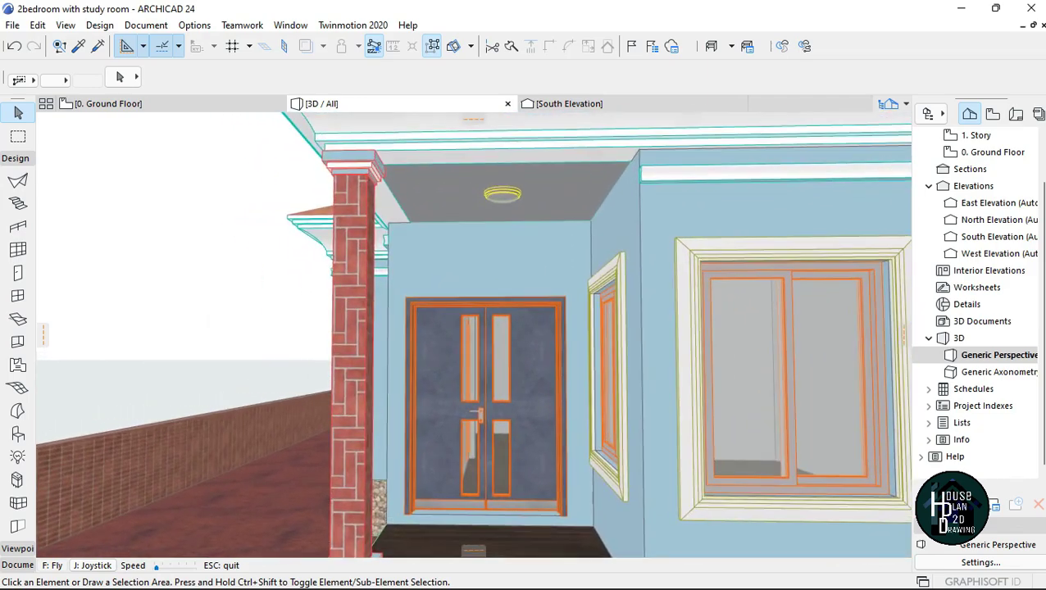
pyautogui.press('Down')
pyautogui.press('Left')
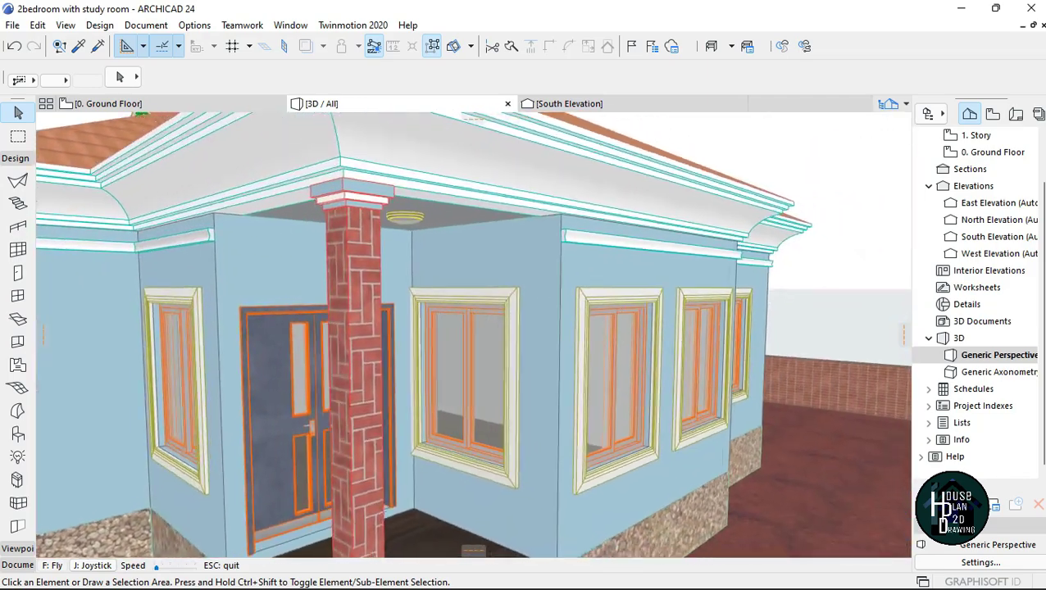
pyautogui.press('Right')
pyautogui.press('Left')
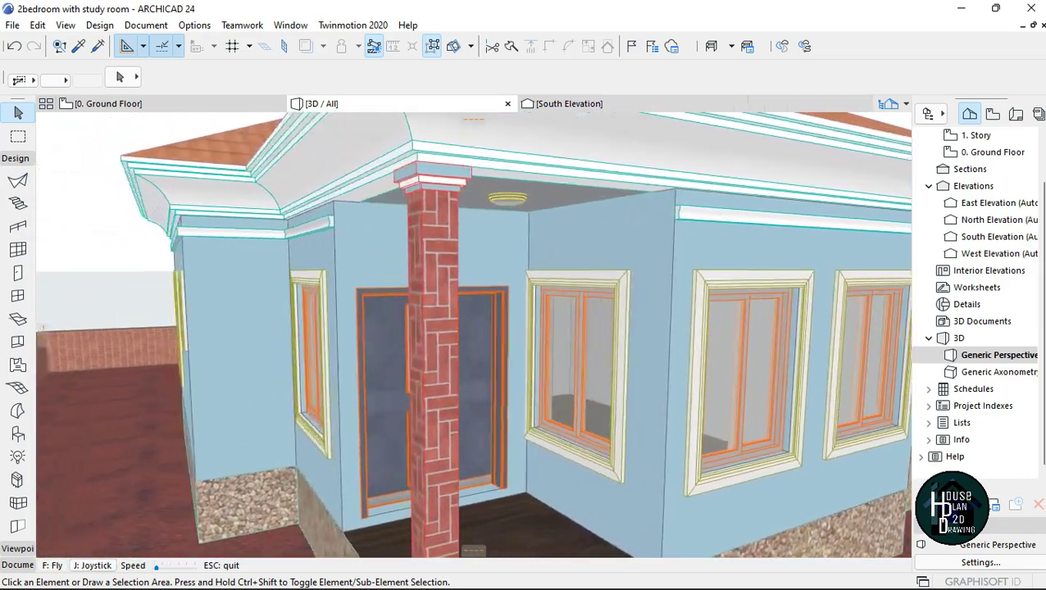
pyautogui.press('Right')
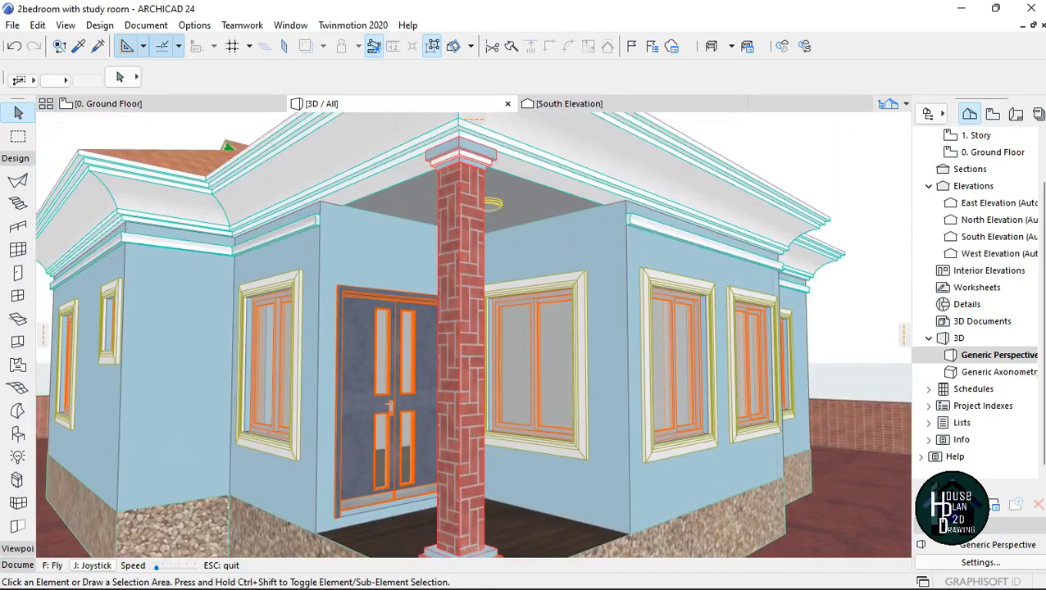
pyautogui.press('Escape')
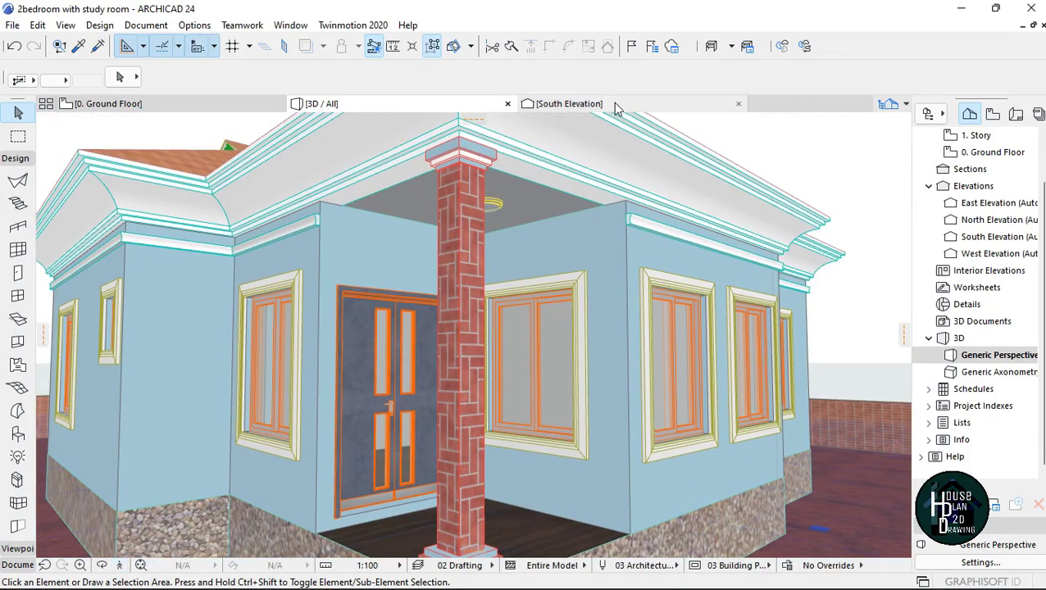
# Step: Inspect the sit-out area and the South Elevation marker on the ground floor plan
pyautogui.click(233, 105)
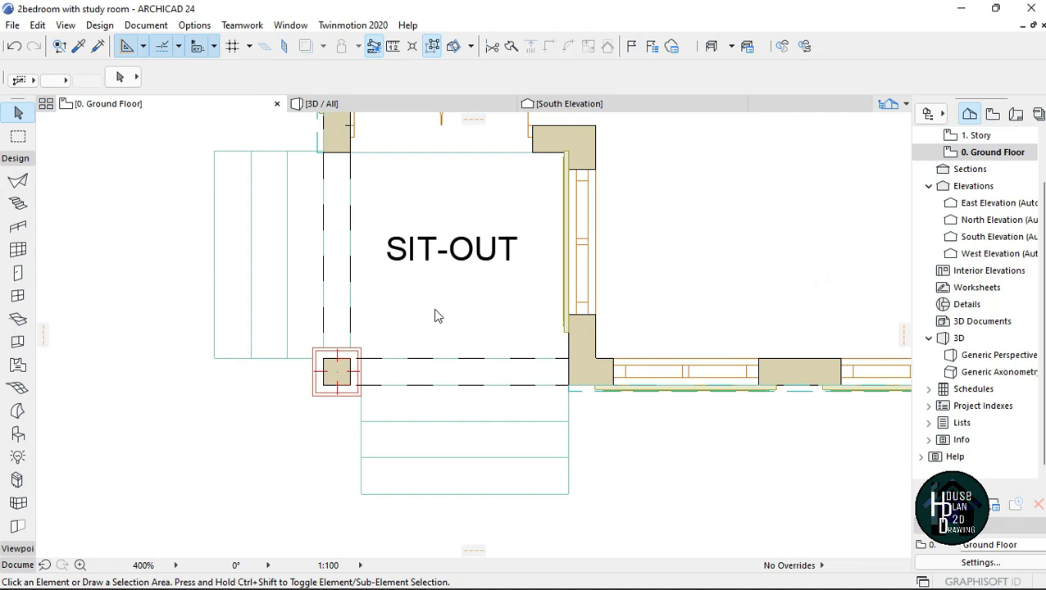
pyautogui.press('F3')
pyautogui.press('F2')
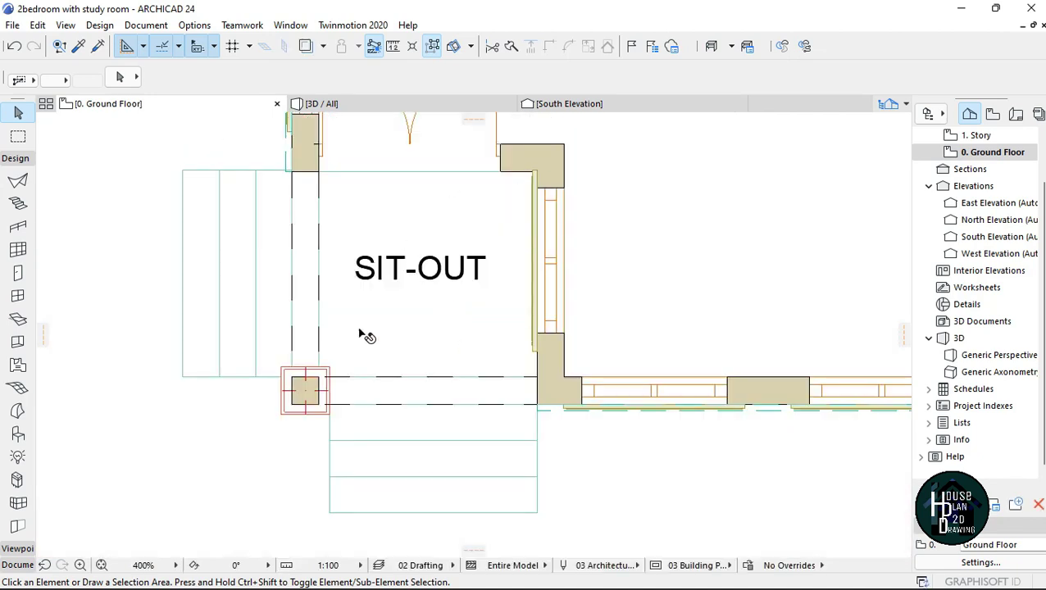
pyautogui.scroll(-3, 421, 243)
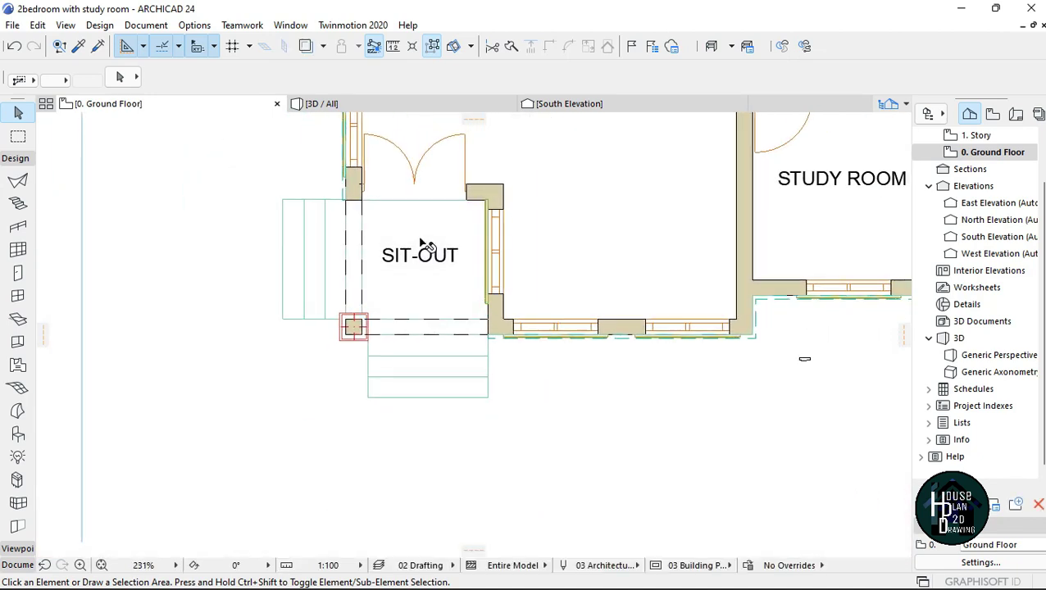
pyautogui.press('Down')
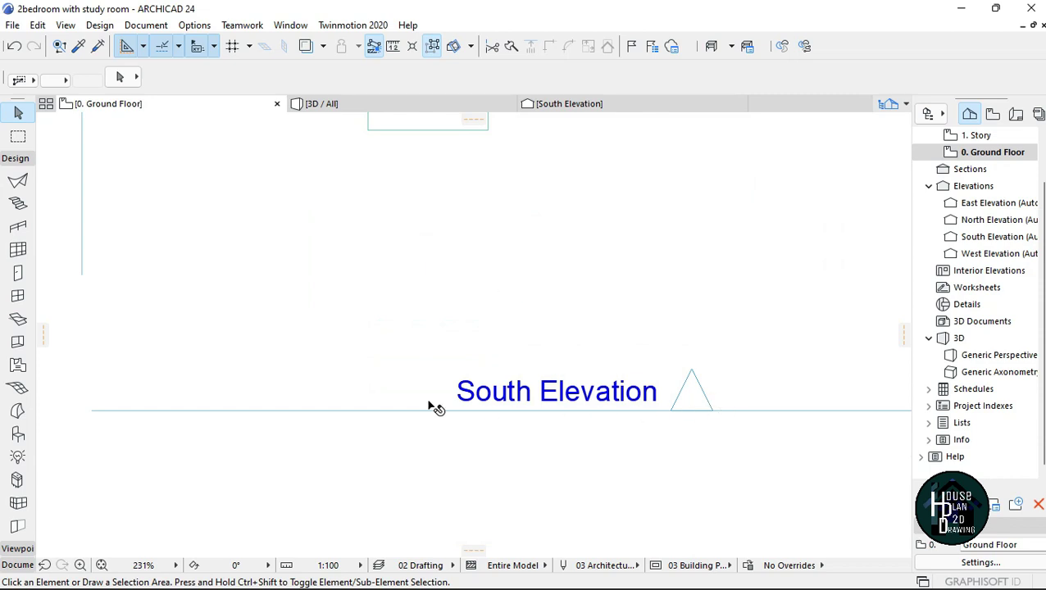
pyautogui.scroll(2, 446, 392)
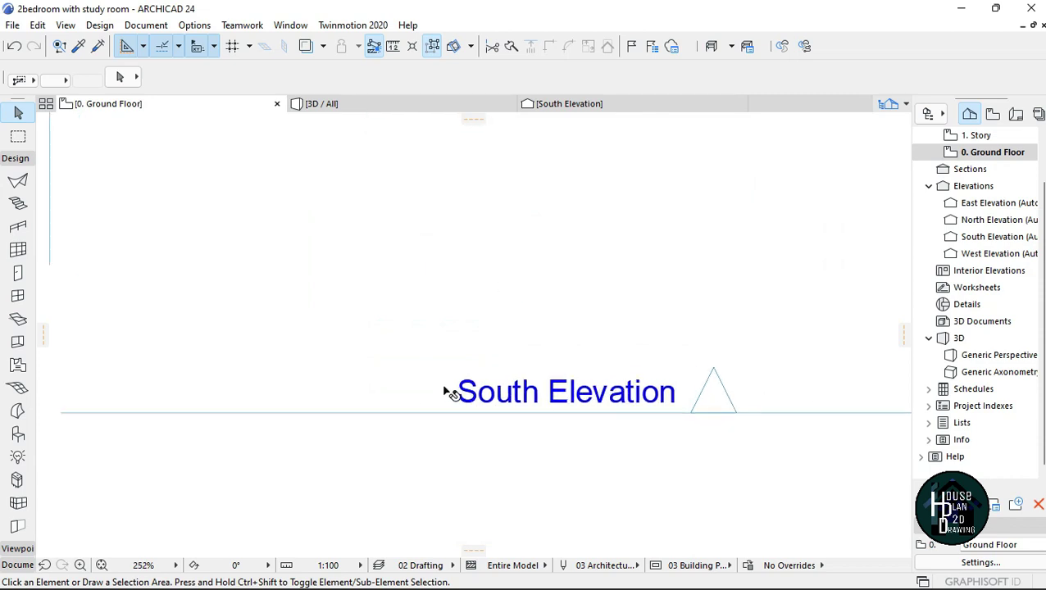
pyautogui.scroll(-3, 446, 392)
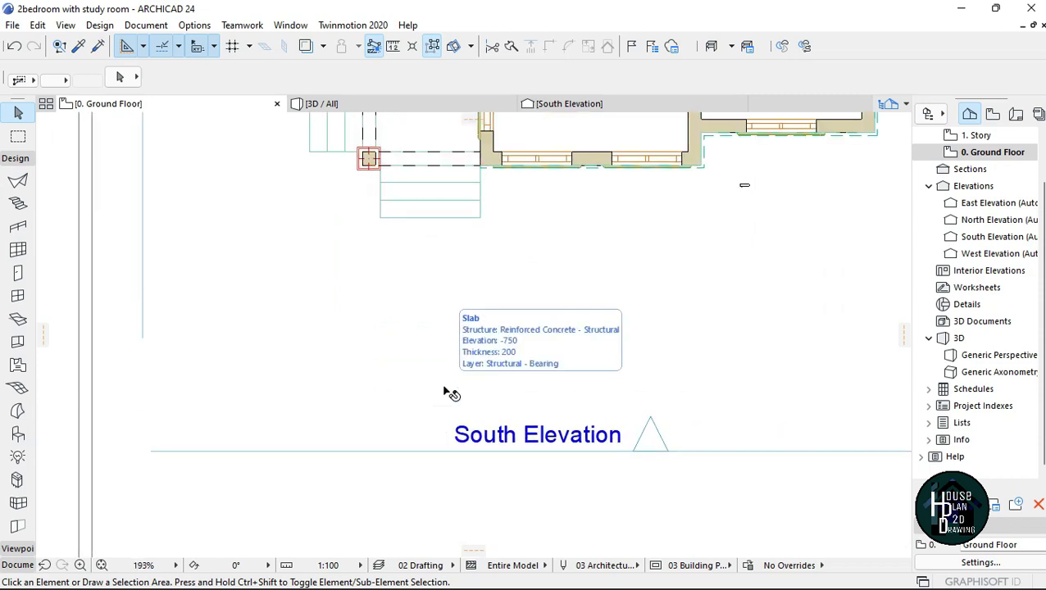
pyautogui.keyDown('shift'); pyautogui.scroll(2, 450, 393); pyautogui.keyUp('shift')
# Step: In the South Elevation, start a polyline along the porch ceiling from the column capital's upper corner to the wall edge beyond the door
pyautogui.doubleClick(992, 241)
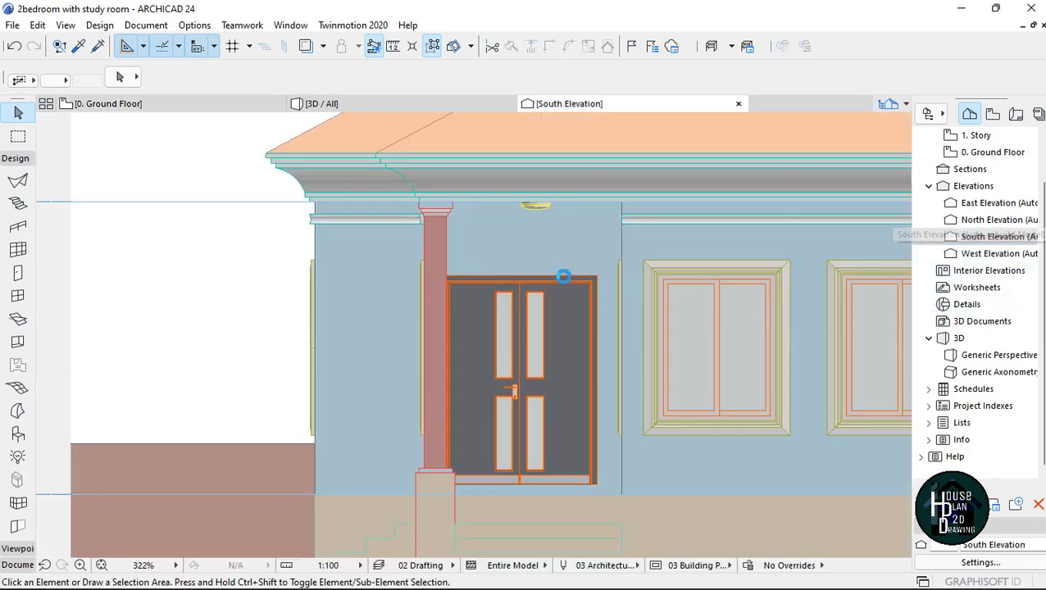
pyautogui.scroll(5, 573, 228)
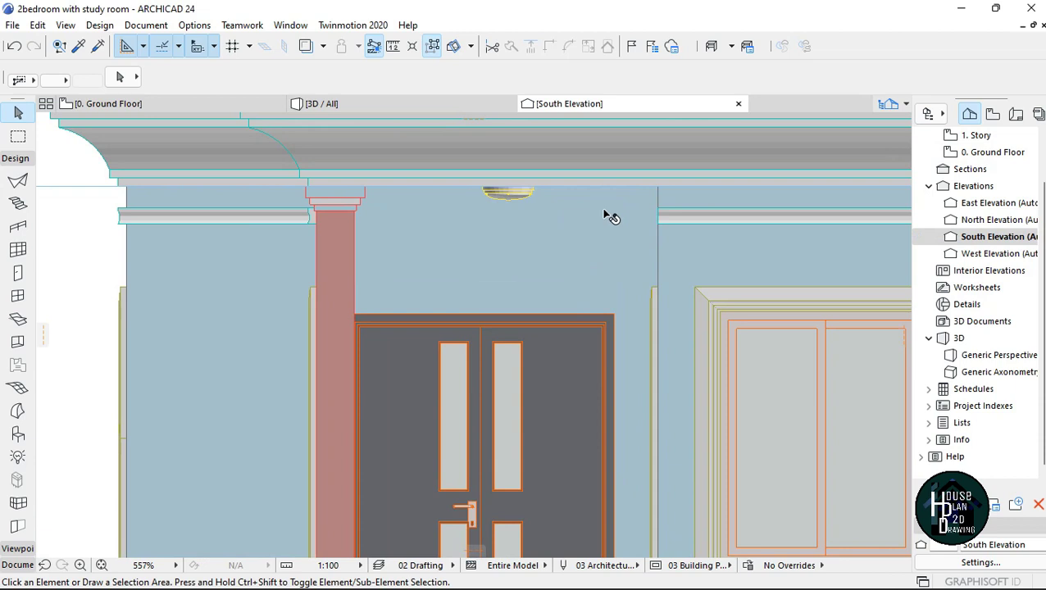
pyautogui.click(17, 565)
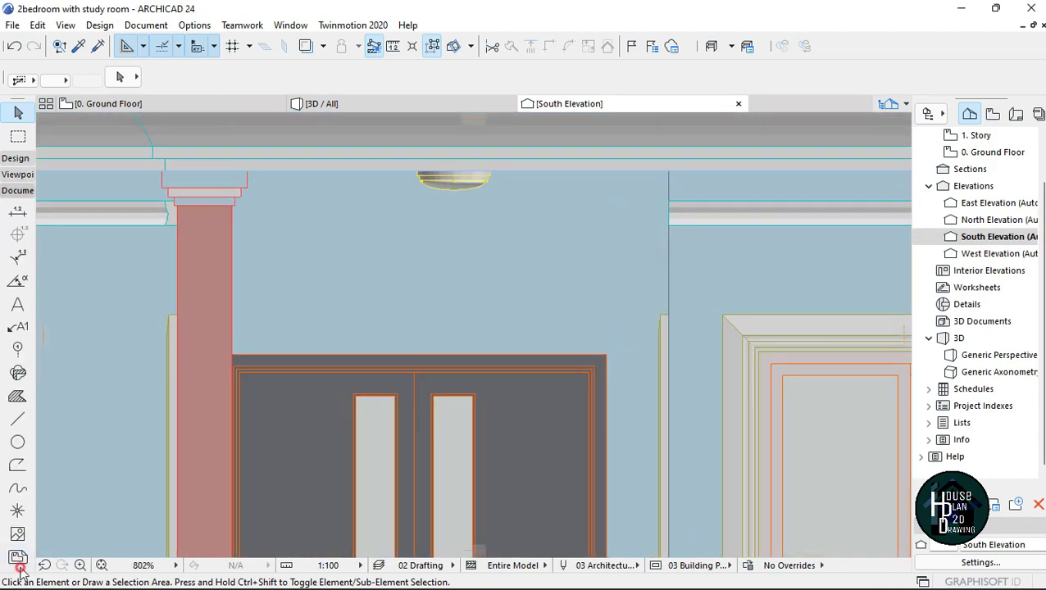
pyautogui.click(17, 419)
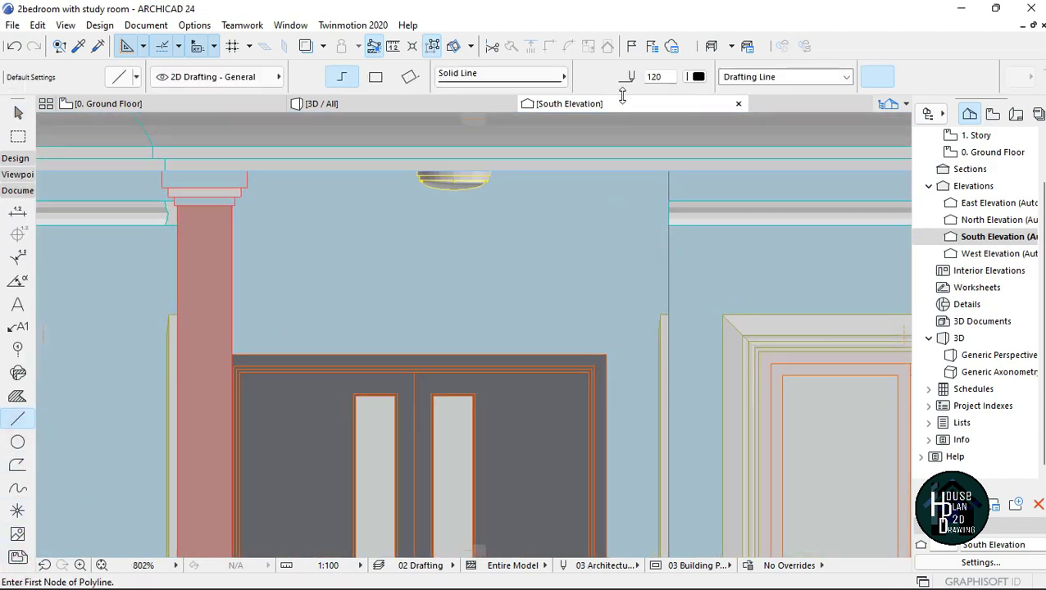
pyautogui.scroll(1, 513, 229)
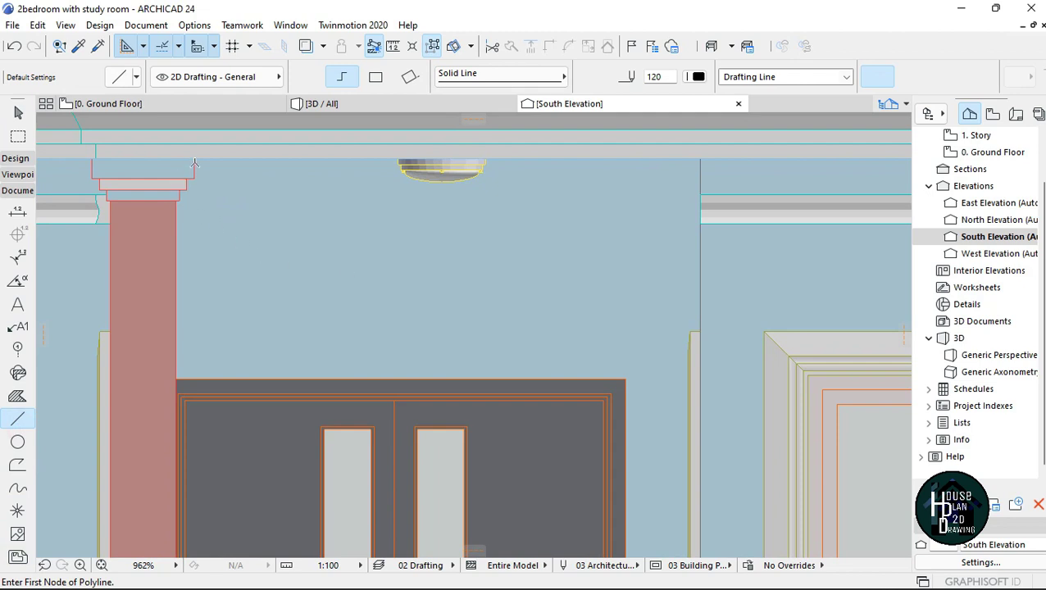
pyautogui.click(195, 158)
pyautogui.click(699, 158)
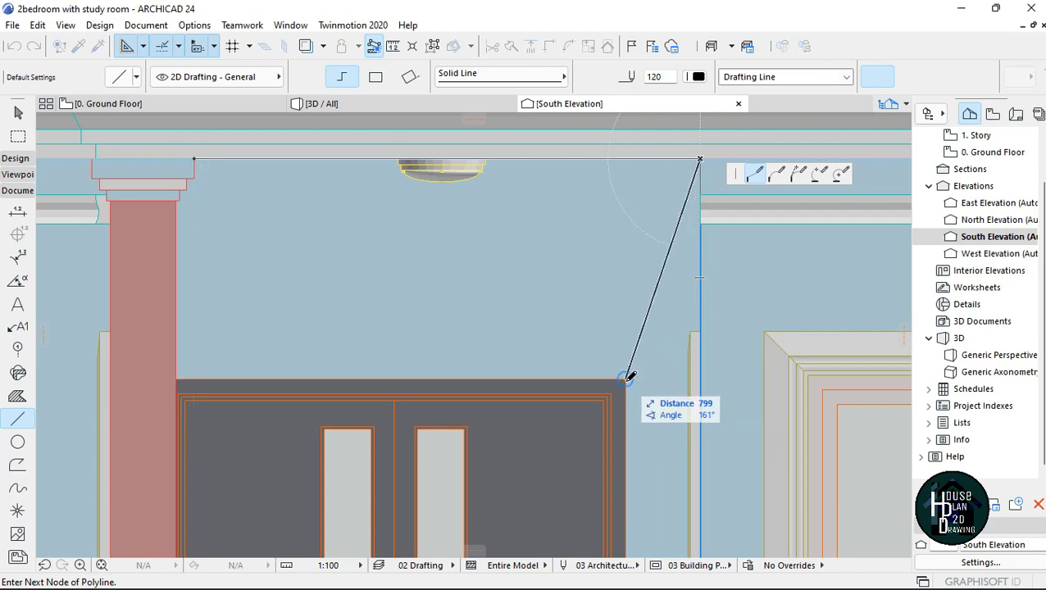
# Step: Continue the polyline down the wall edge to door-head level and finish it with a 100 mm and a 50 mm step towards the door
pyautogui.click(700, 375)
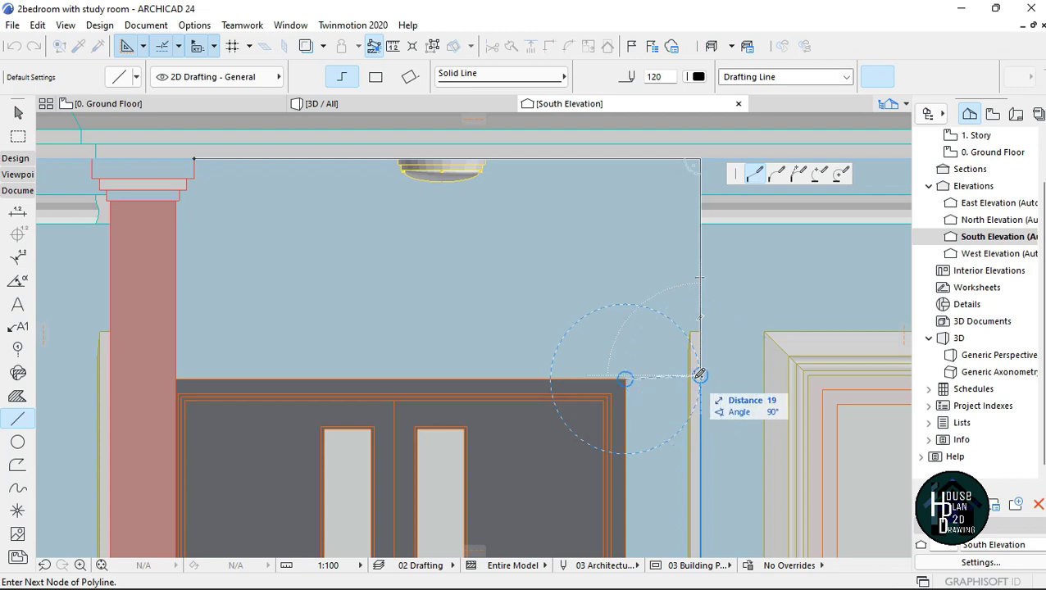
pyautogui.scroll(3, 700, 375)
pyautogui.click(708, 375)
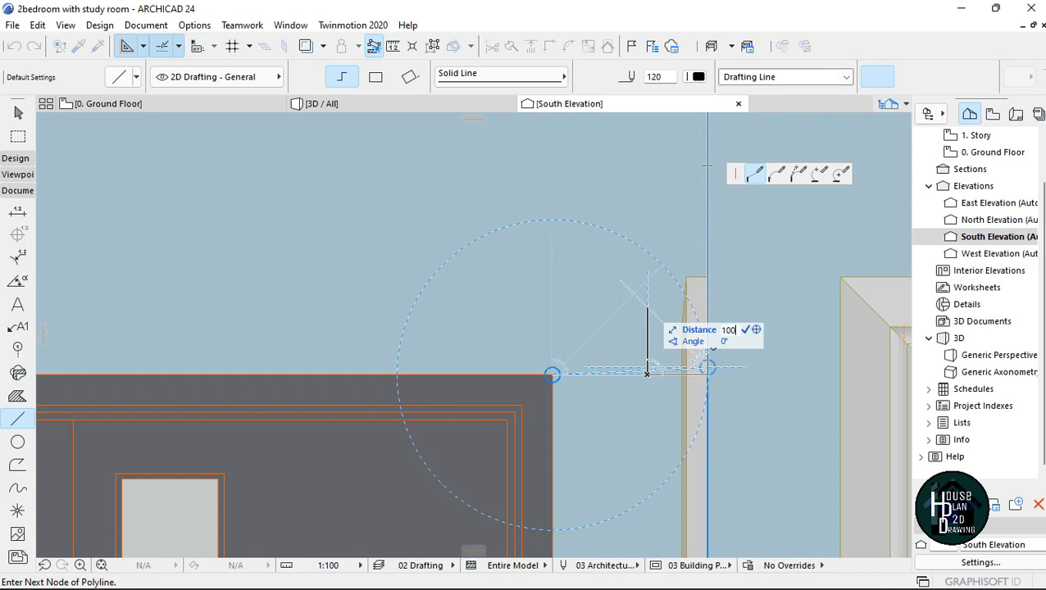
pyautogui.scroll(-1, 652, 313)
pyautogui.scroll(-1, 653, 313)
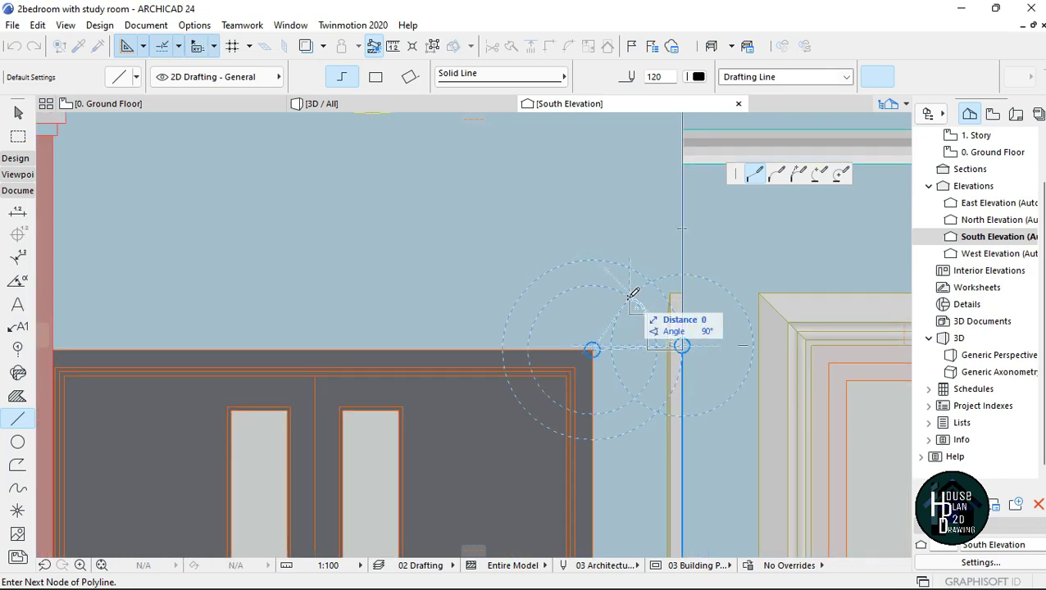
pyautogui.write('50')
pyautogui.press('Return')
pyautogui.scroll(6, 603, 311)
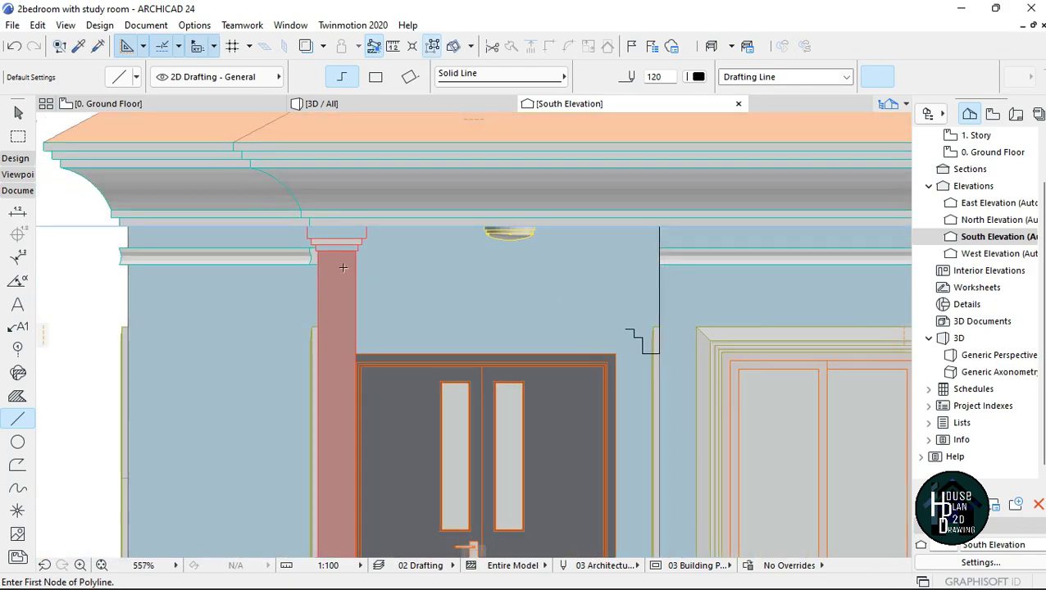
# Step: Draw a polyline around the column capital and down the shaft to door-head level, ending in matching 100 mm and 50 mm steps
pyautogui.click(364, 193)
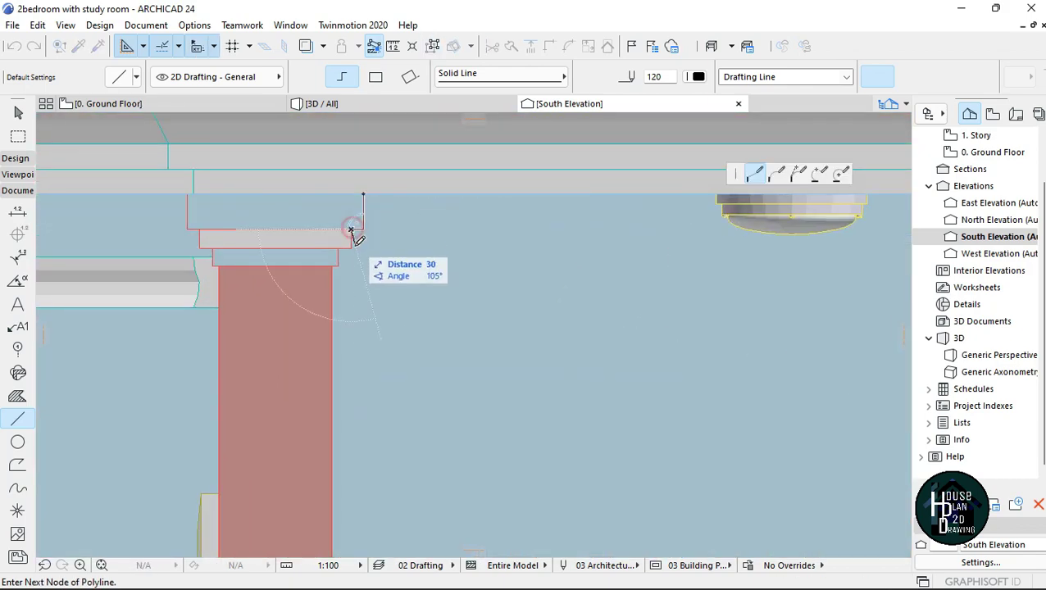
pyautogui.scroll(-3, 336, 261)
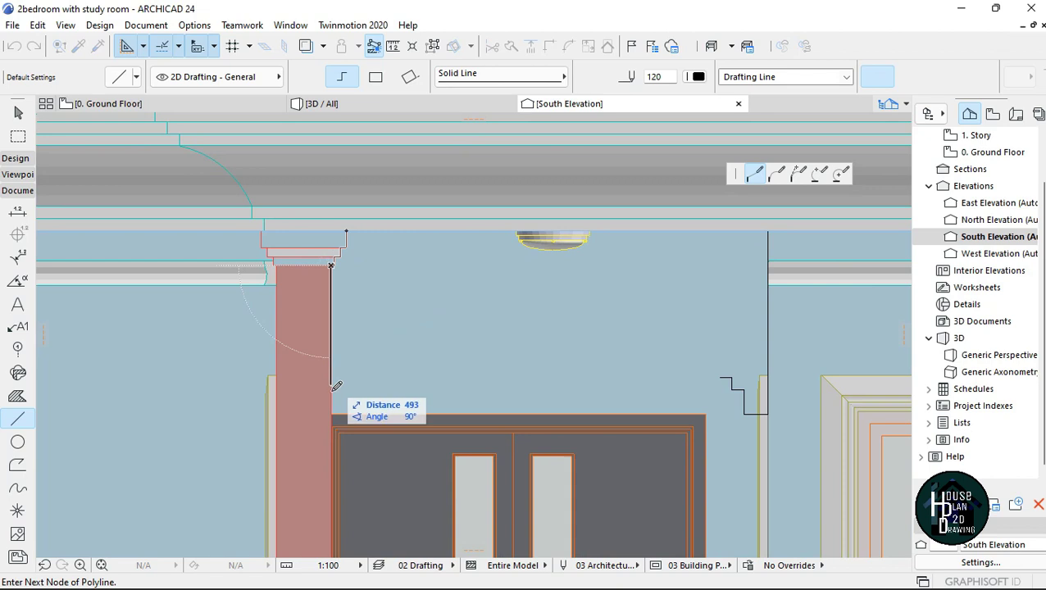
pyautogui.write('100')
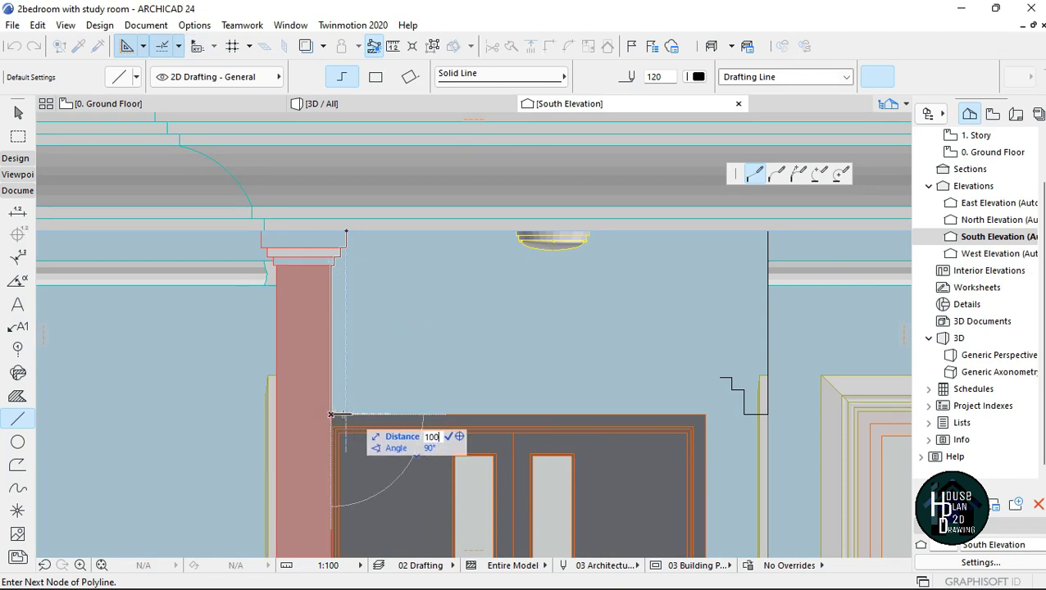
pyautogui.press('Return')
pyautogui.click(354, 390)
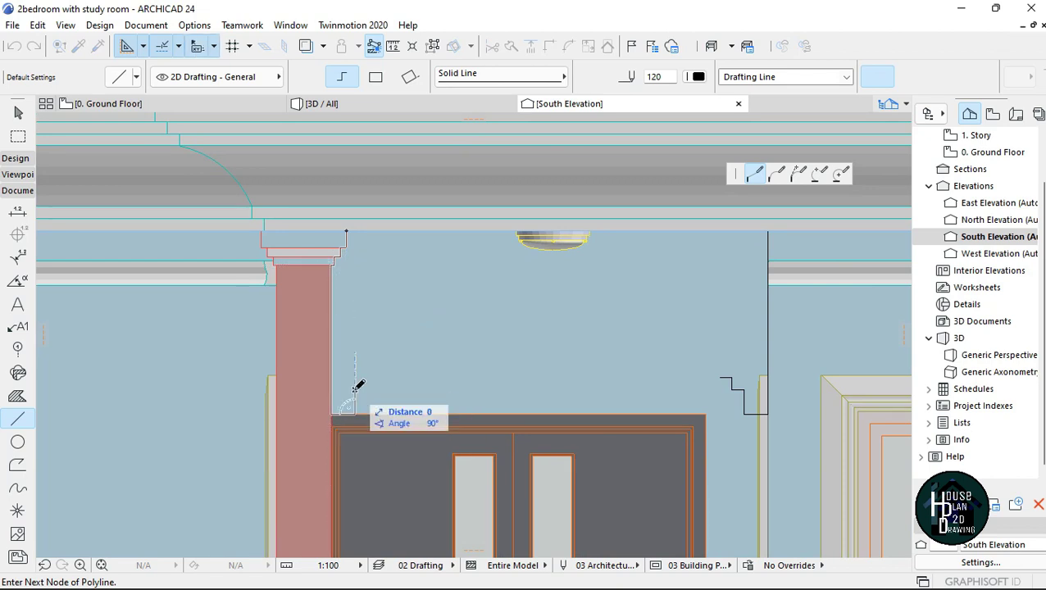
pyautogui.click(367, 390)
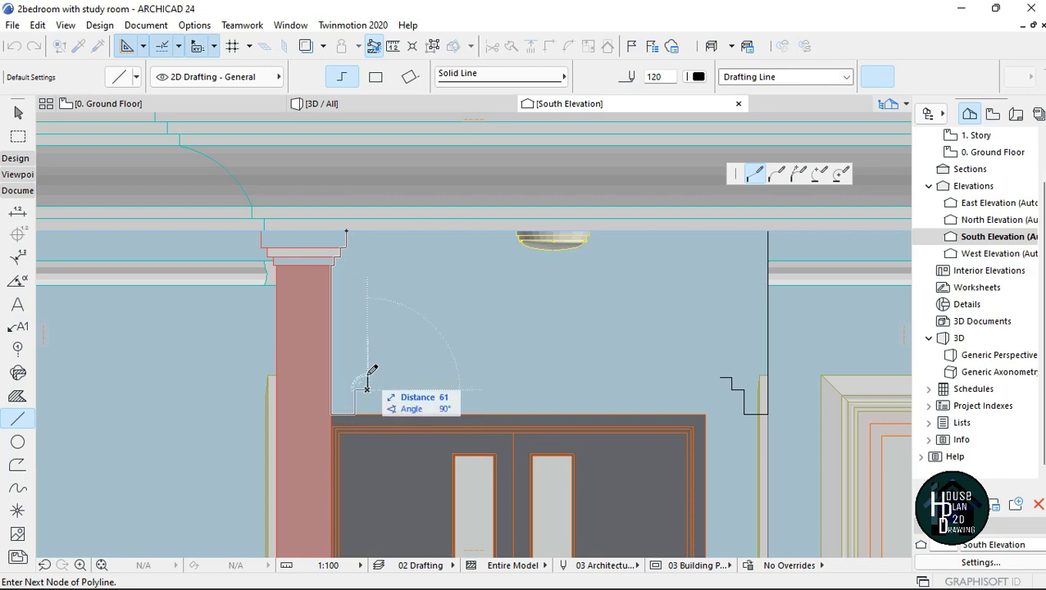
pyautogui.write('50')
pyautogui.press('Return')
pyautogui.click(379, 378)
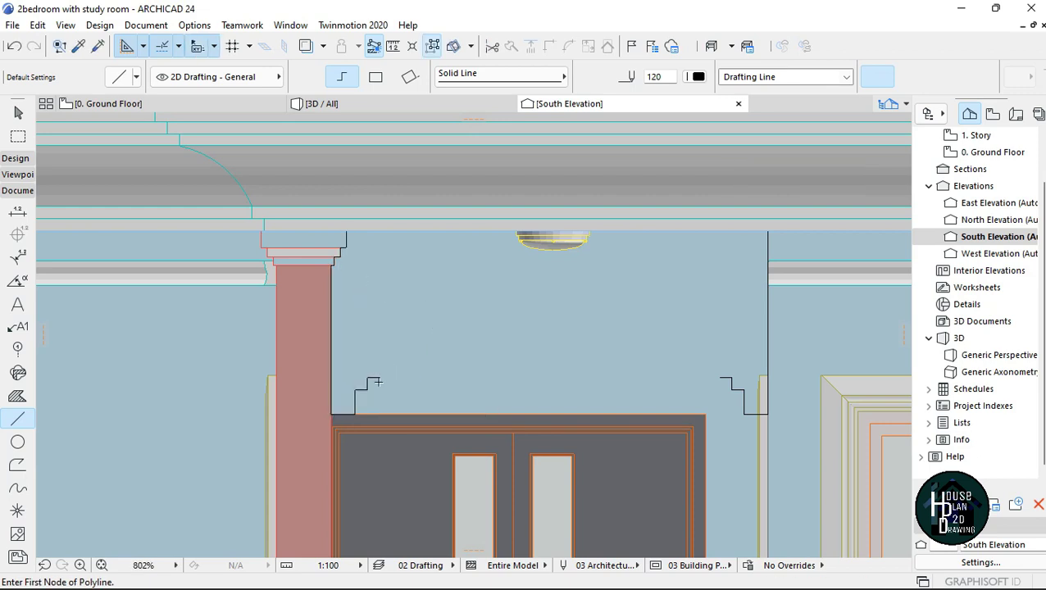
# Step: Connect the ends of the two stepped profiles with a straight horizontal line above the door
pyautogui.scroll(-3, 364, 344)
pyautogui.scroll(2, 476, 374)
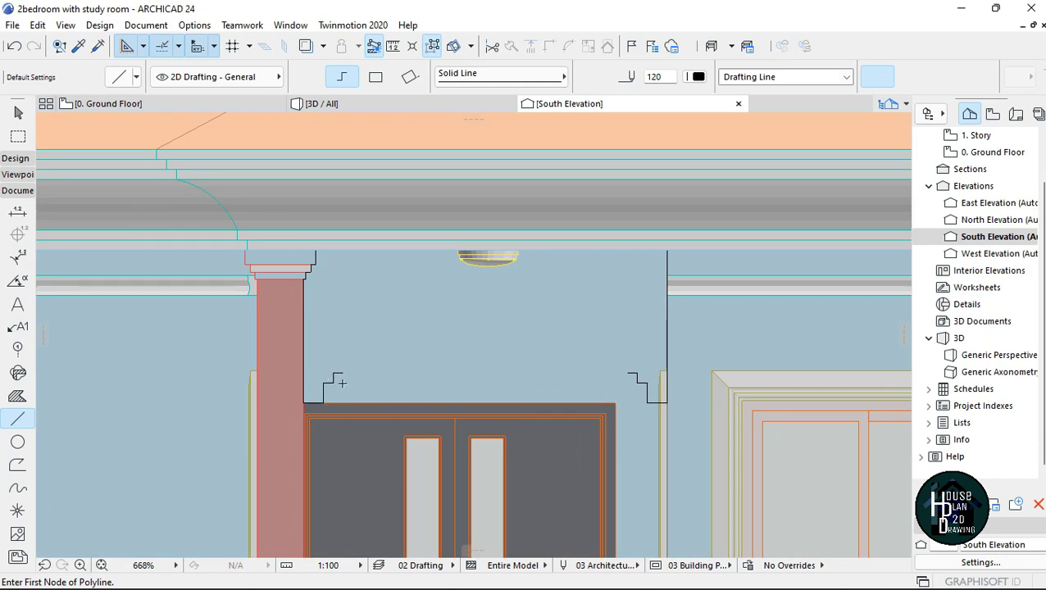
pyautogui.scroll(2, 481, 392)
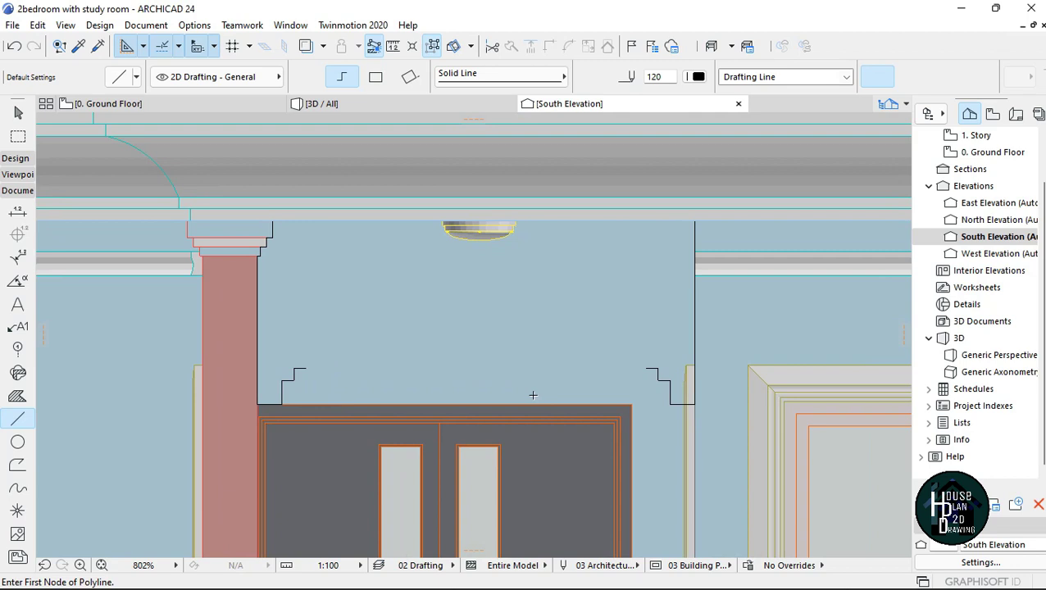
pyautogui.click(307, 367)
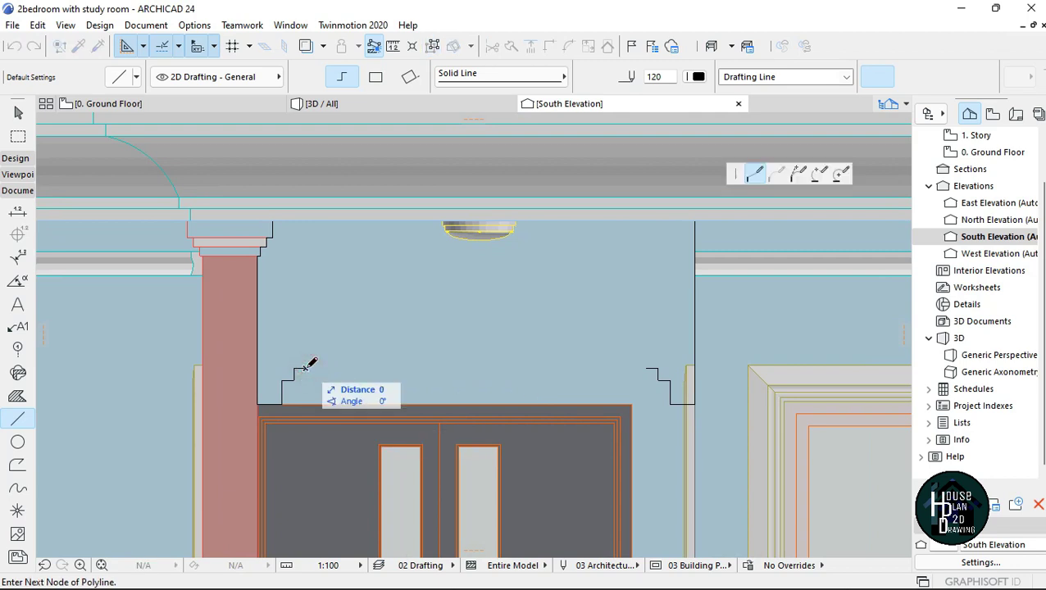
pyautogui.click(648, 367)
pyautogui.click(647, 367)
pyautogui.press('Escape')
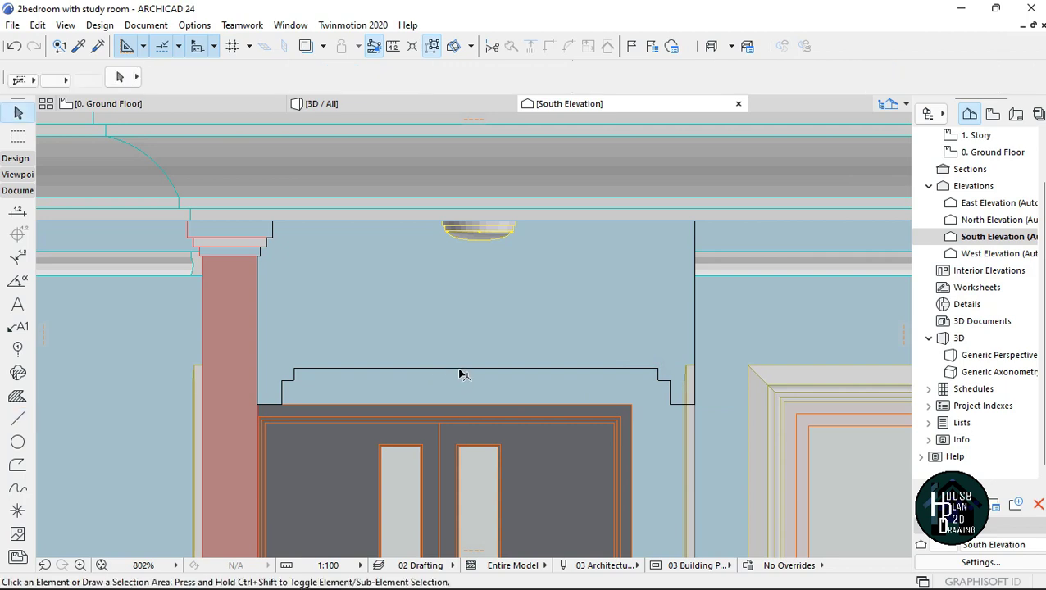
# Step: Curve the horizontal connecting line upward into an arc with a radius of 2700
pyautogui.click(475, 369)
pyautogui.click(475, 369)
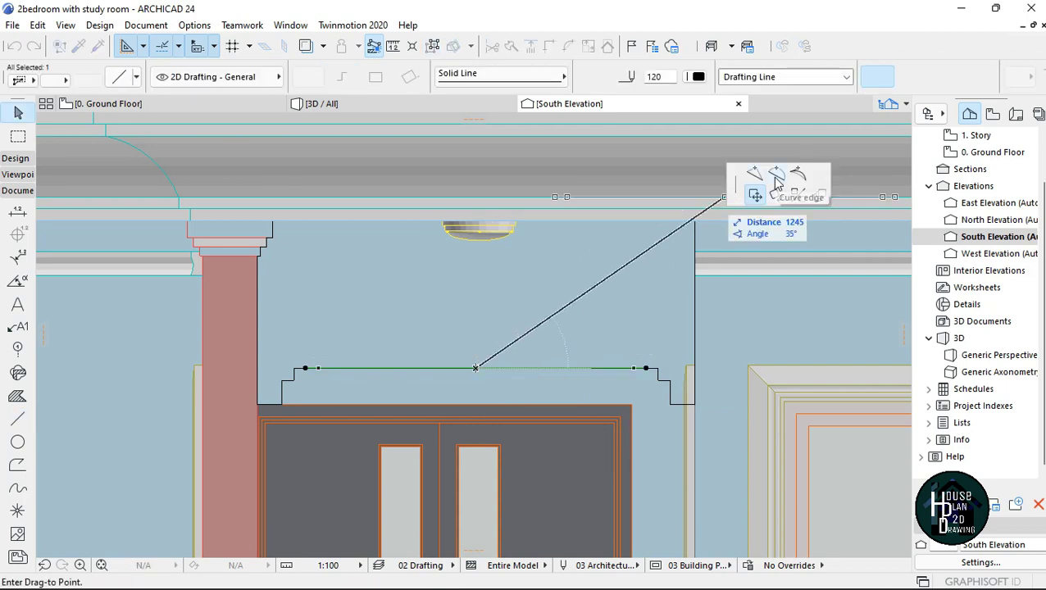
pyautogui.click(778, 180)
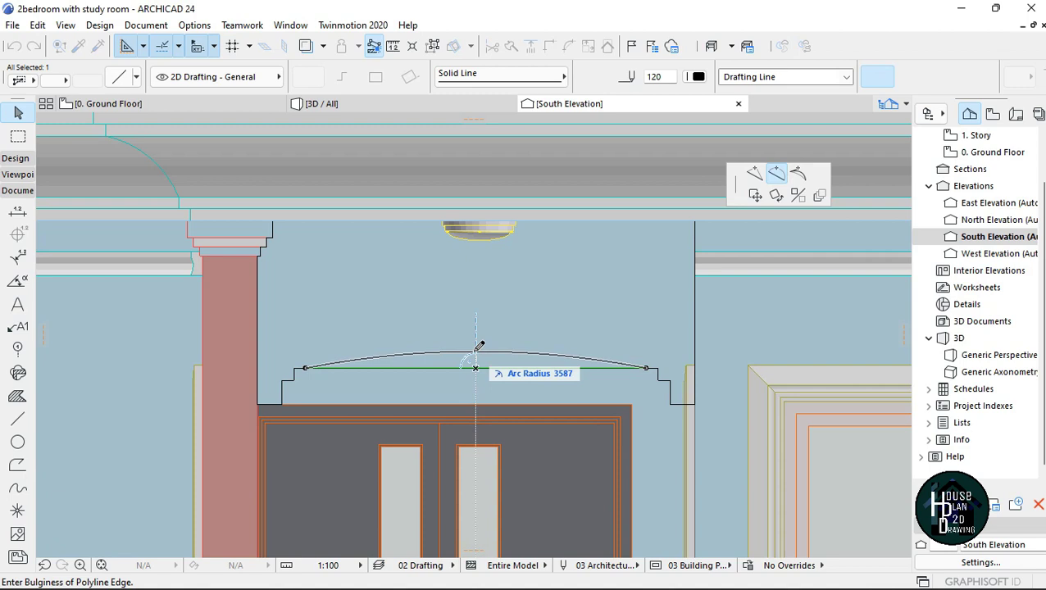
pyautogui.write('2700')
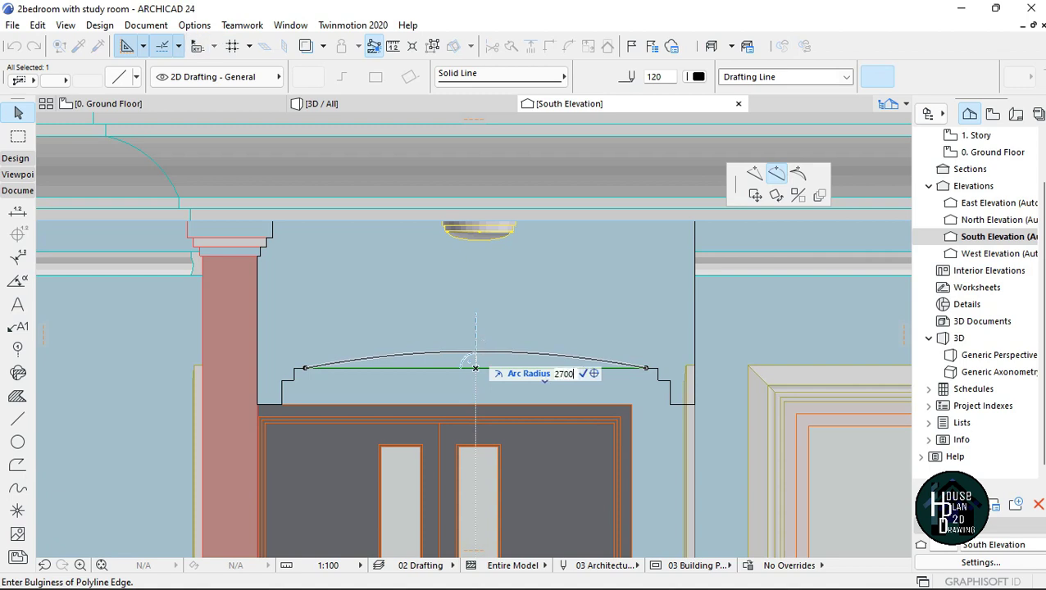
pyautogui.press('Return')
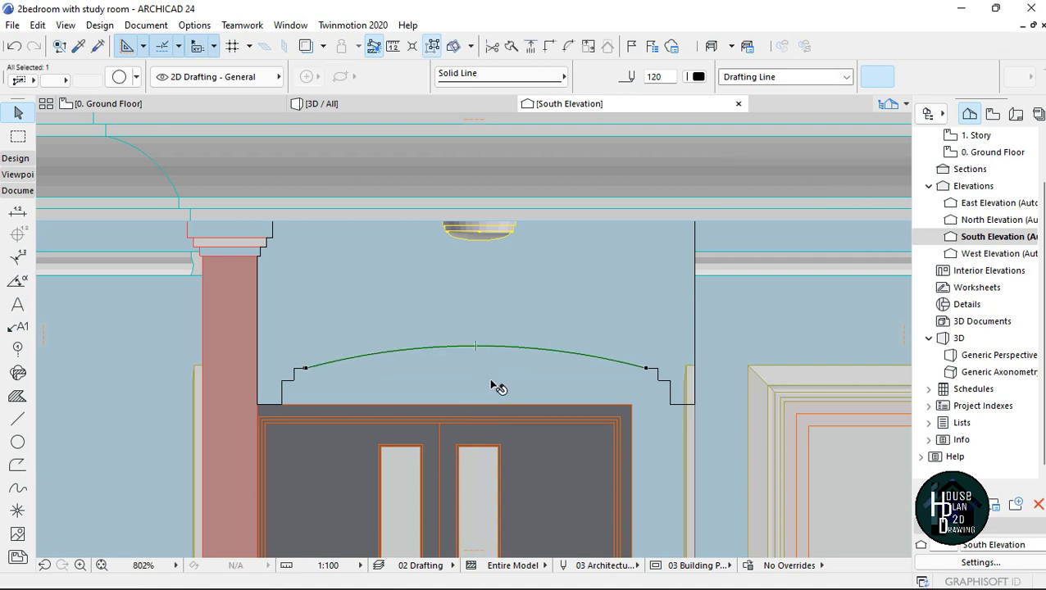
pyautogui.press('Escape')
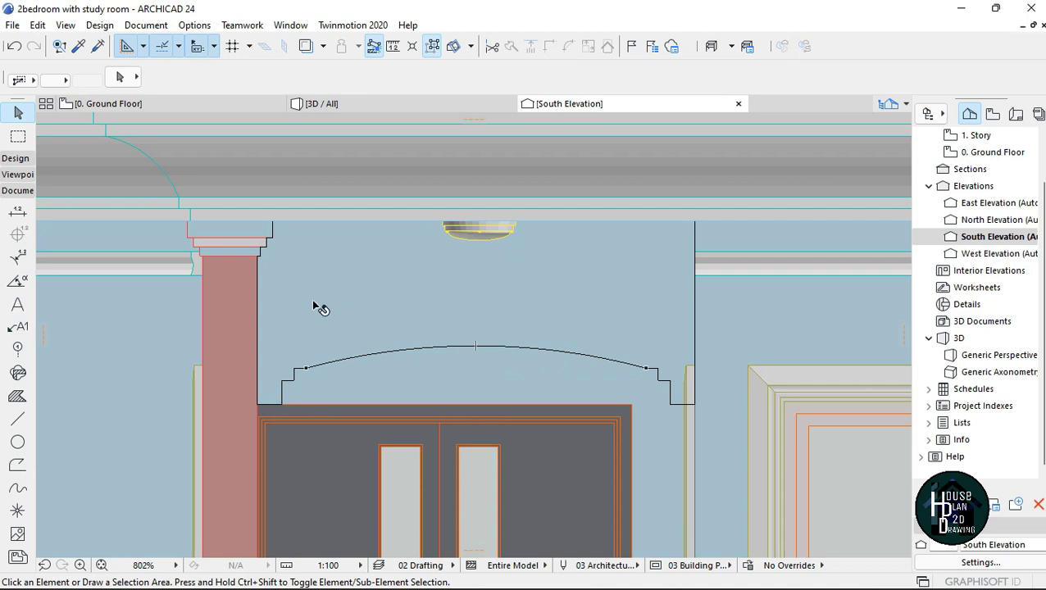
pyautogui.click(12, 159)
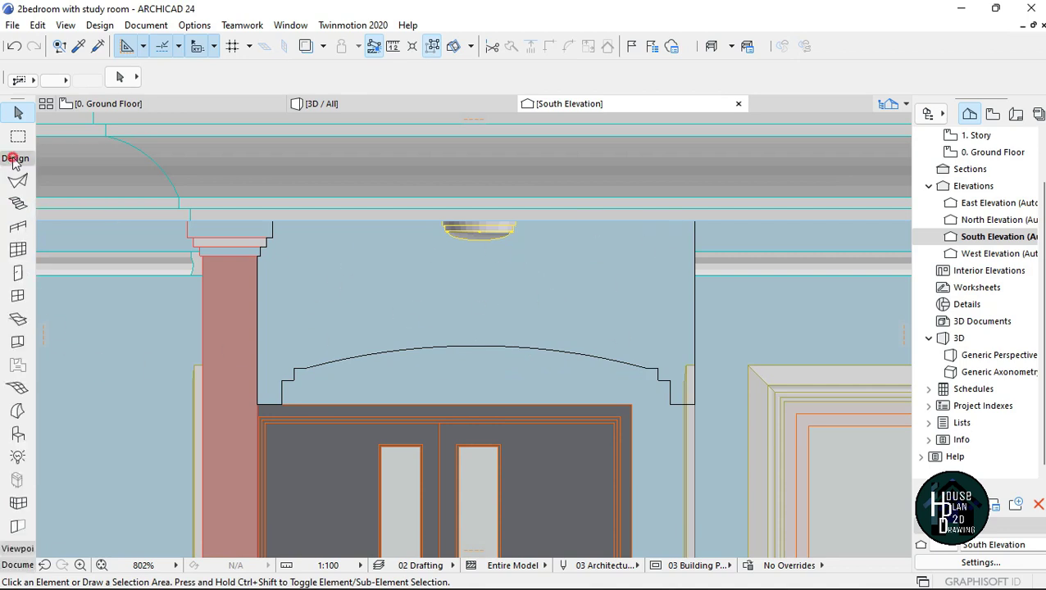
pyautogui.click(17, 411)
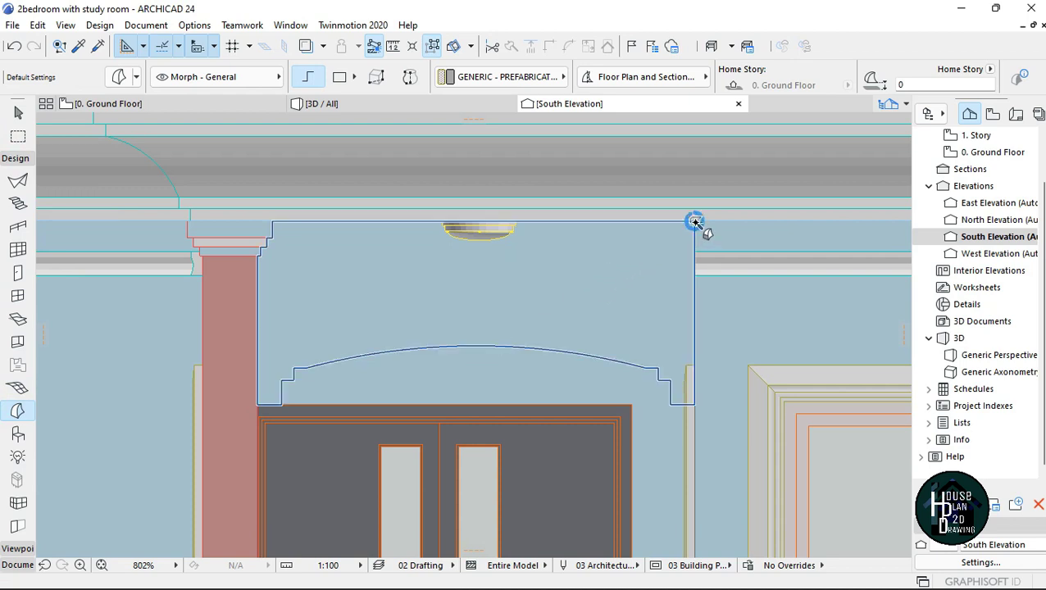
pyautogui.click(695, 223)
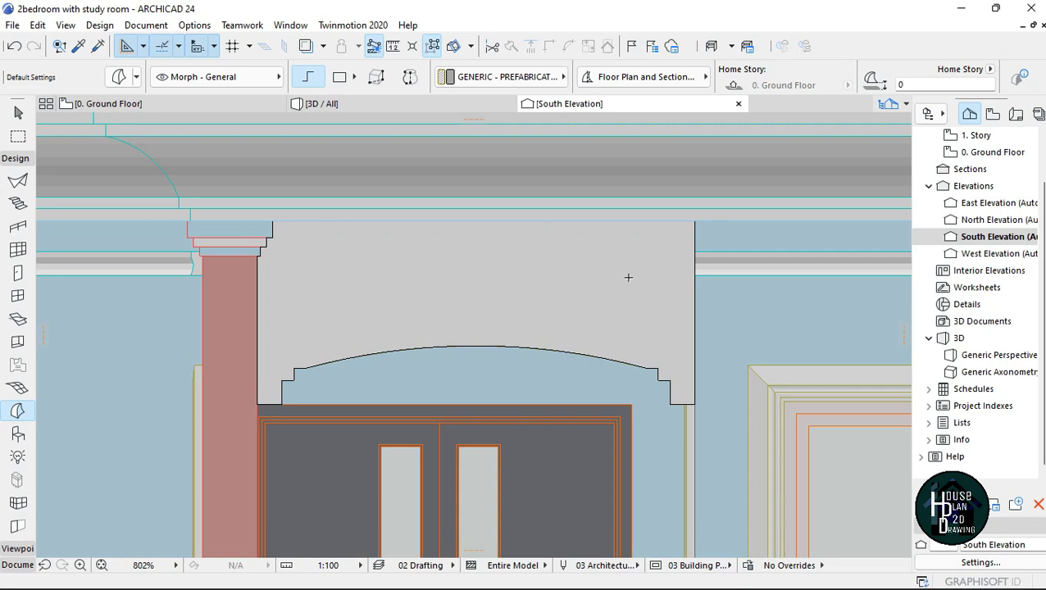
pyautogui.press('Escape')
pyautogui.click(524, 298)
pyautogui.press('Escape')
pyautogui.click(502, 295)
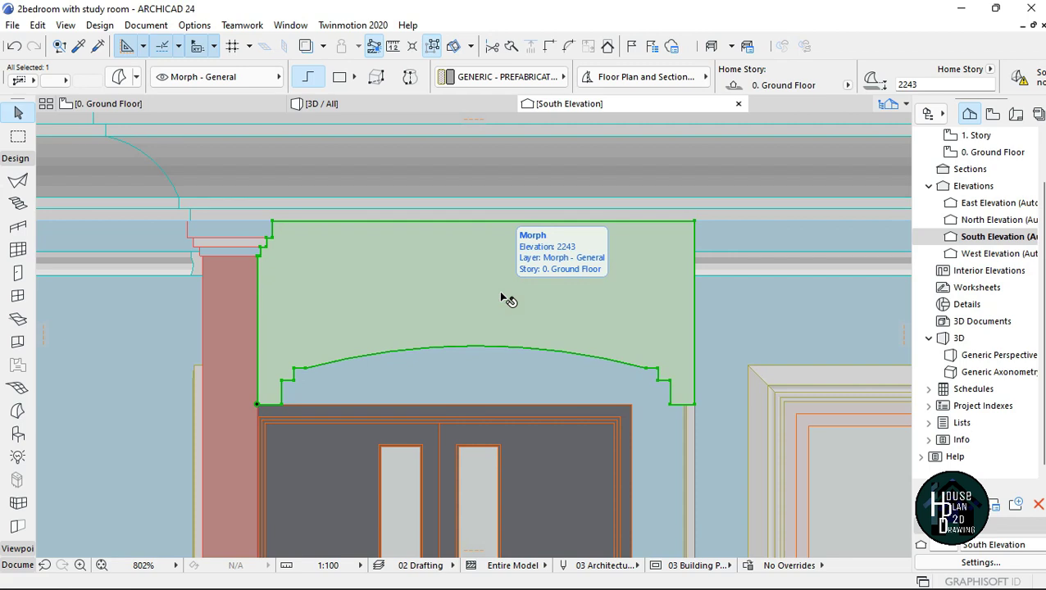
pyautogui.press('Delete')
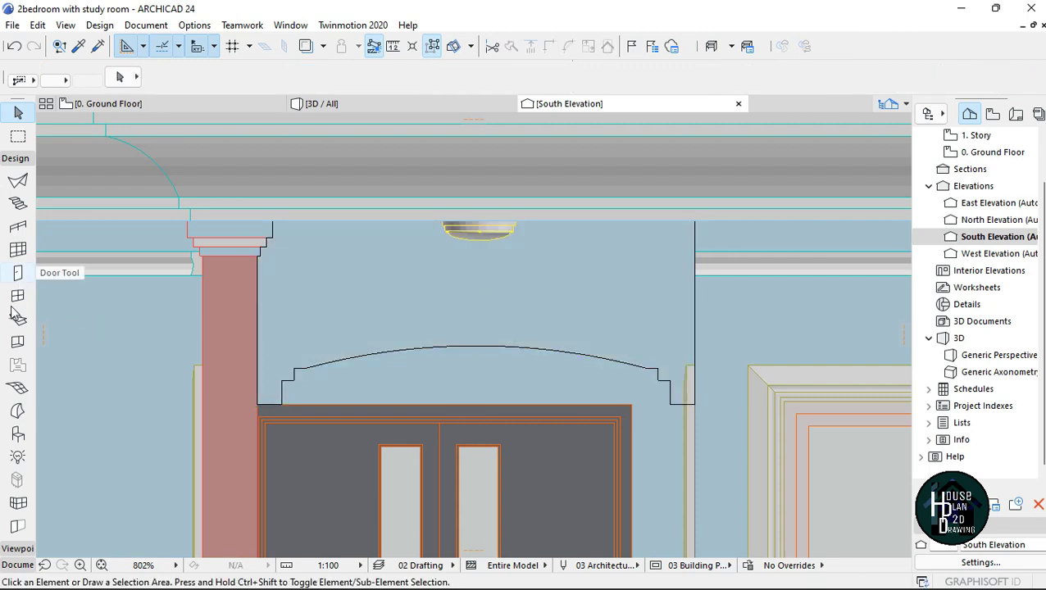
# Step: Begin a Morph polygon at the column capital's upper corner and trace the capital, shaft and adjoining steps to the arc's start
pyautogui.click(17, 411)
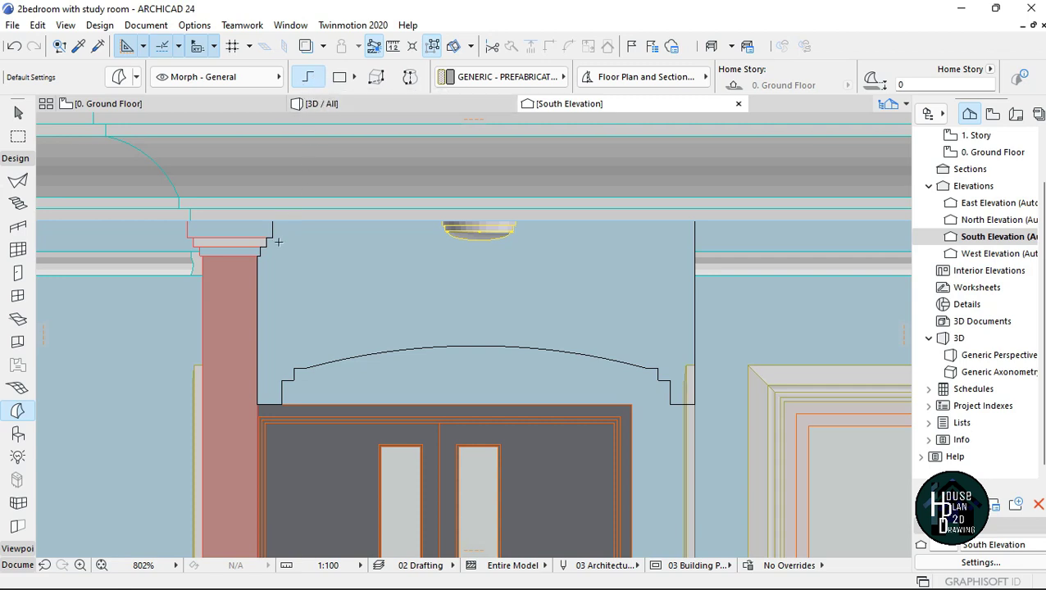
pyautogui.scroll(3, 258, 271)
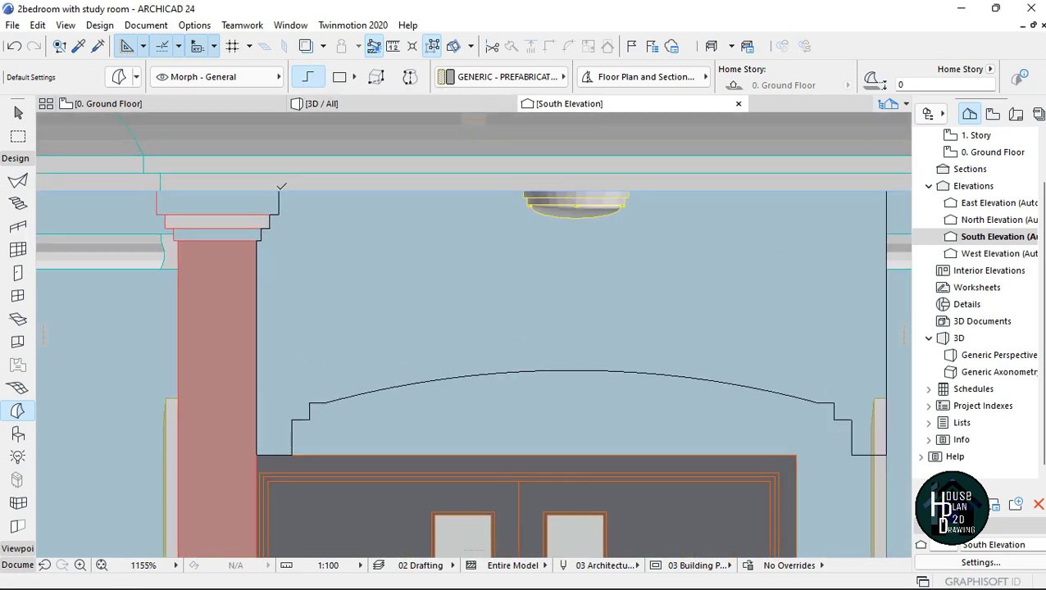
pyautogui.click(279, 190)
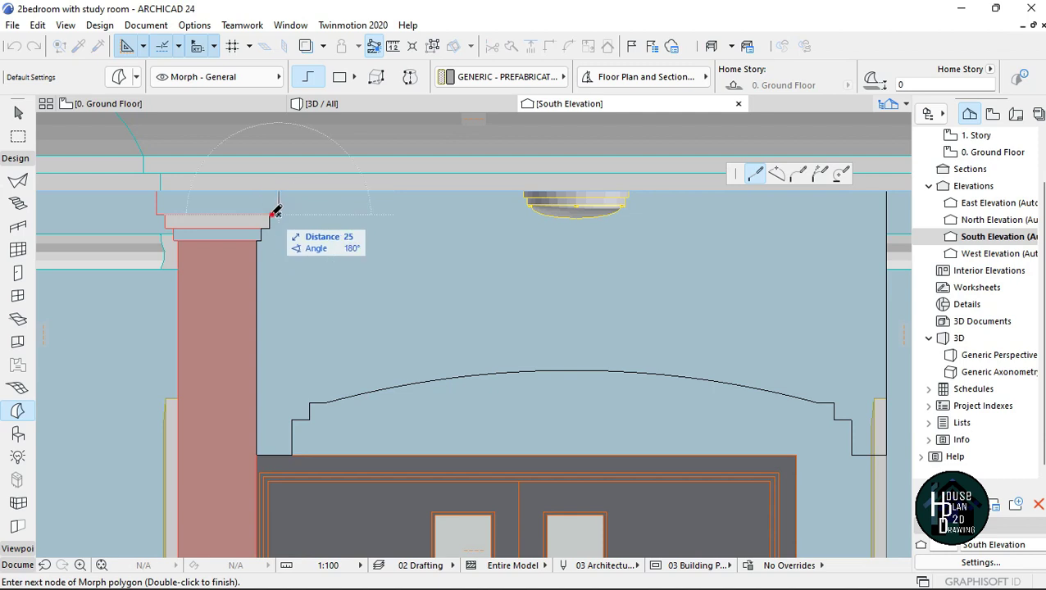
pyautogui.click(270, 216)
pyautogui.click(269, 229)
pyautogui.press('BackSpace')
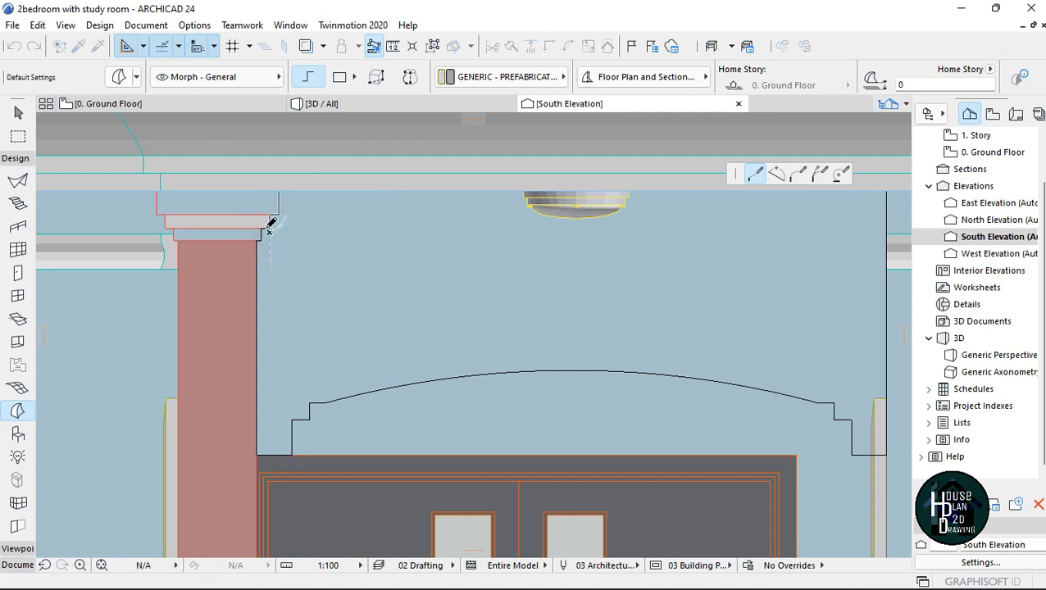
pyautogui.scroll(3, 269, 230)
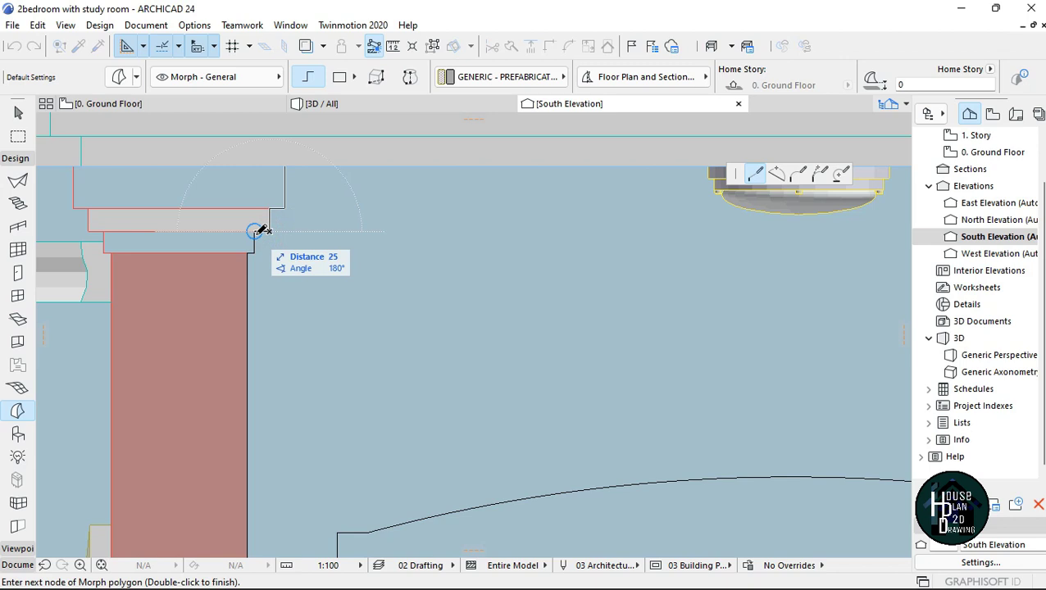
pyautogui.click(256, 232)
pyautogui.scroll(-3, 256, 345)
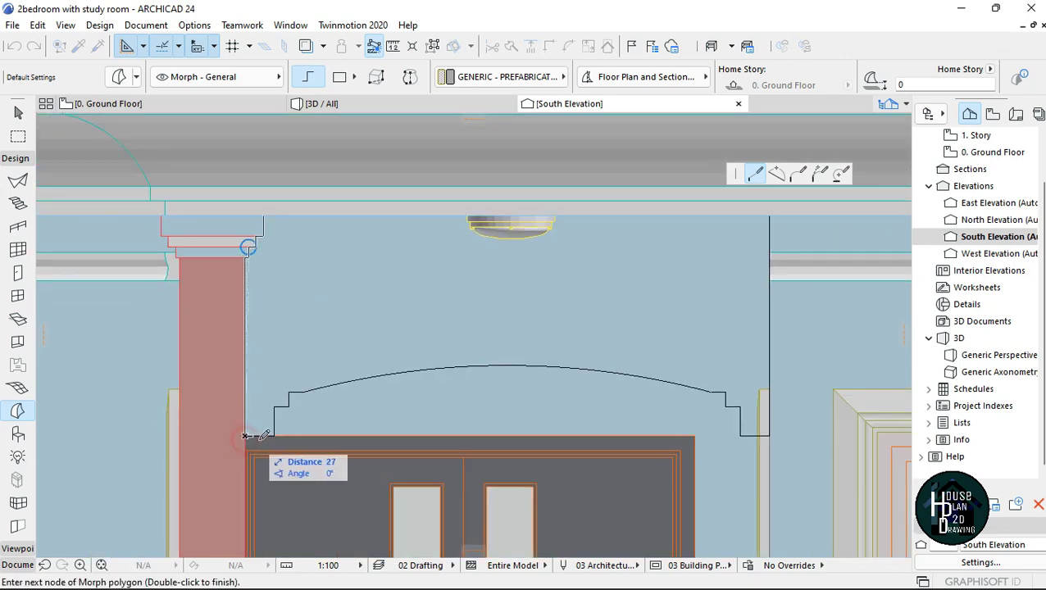
pyautogui.click(303, 391)
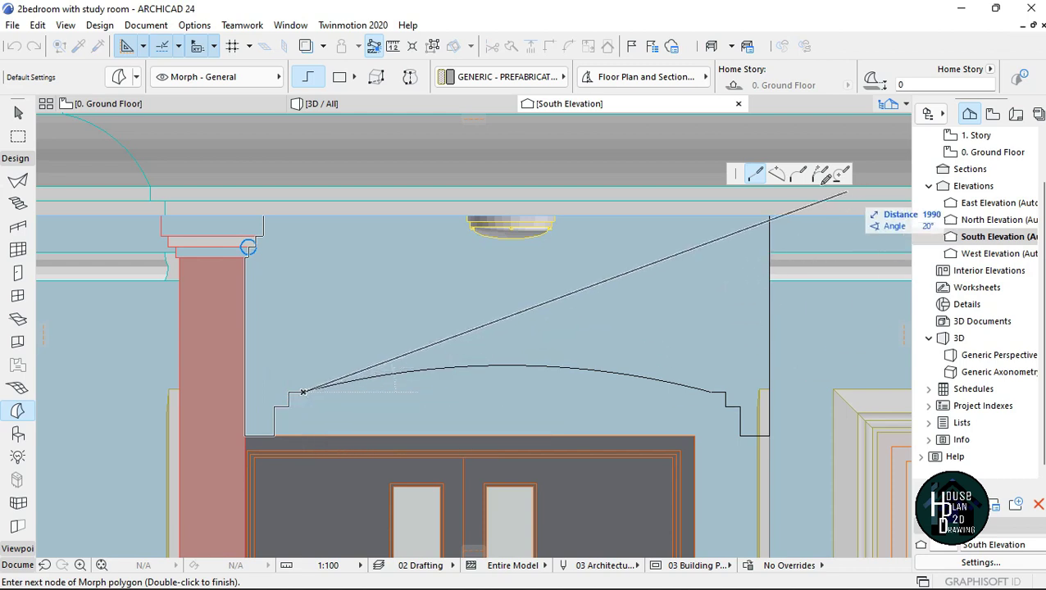
# Step: Continue the Morph polygon with an arc segment that follows the arch to its far end
pyautogui.click(777, 175)
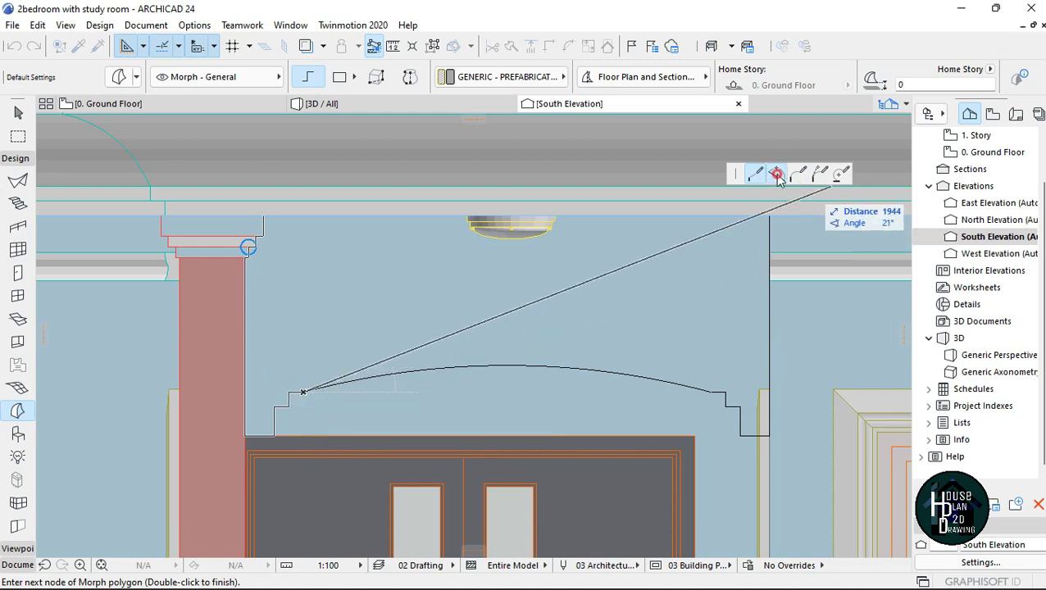
pyautogui.click(711, 392)
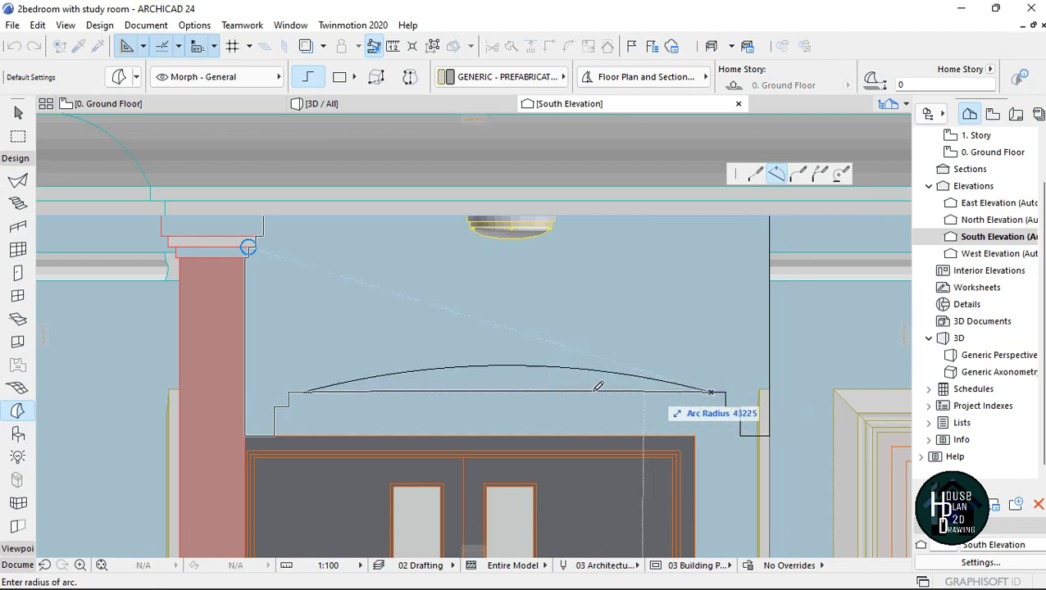
pyautogui.click(510, 362)
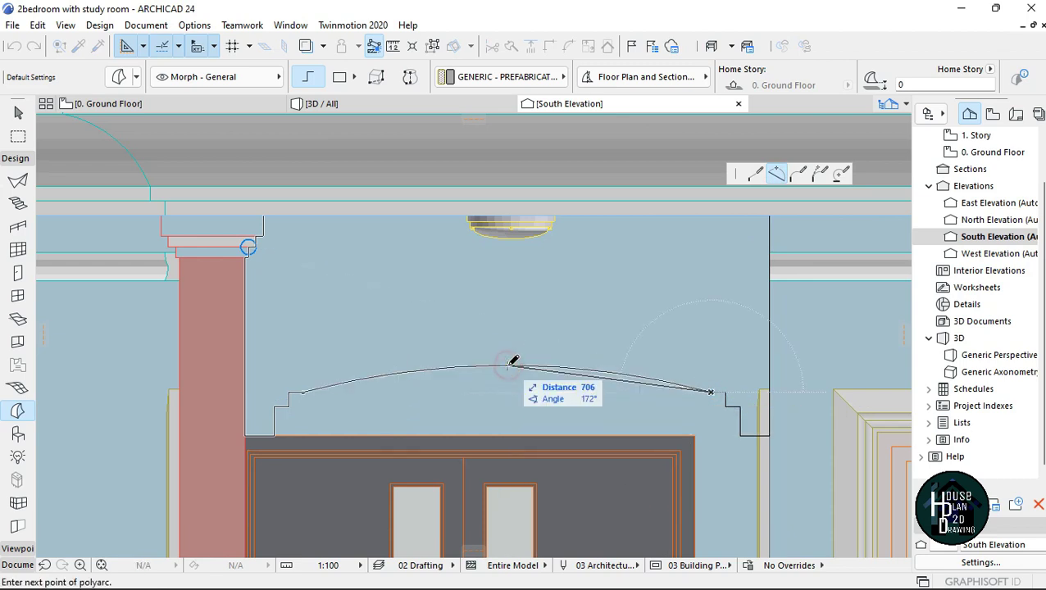
# Step: Trace the steps beside the wall and the wall edge with straight segments, and close the Morph polygon at the capital's upper corner
pyautogui.click(756, 175)
pyautogui.scroll(2, 773, 462)
pyautogui.click(687, 337)
pyautogui.click(686, 362)
pyautogui.click(711, 362)
pyautogui.click(711, 411)
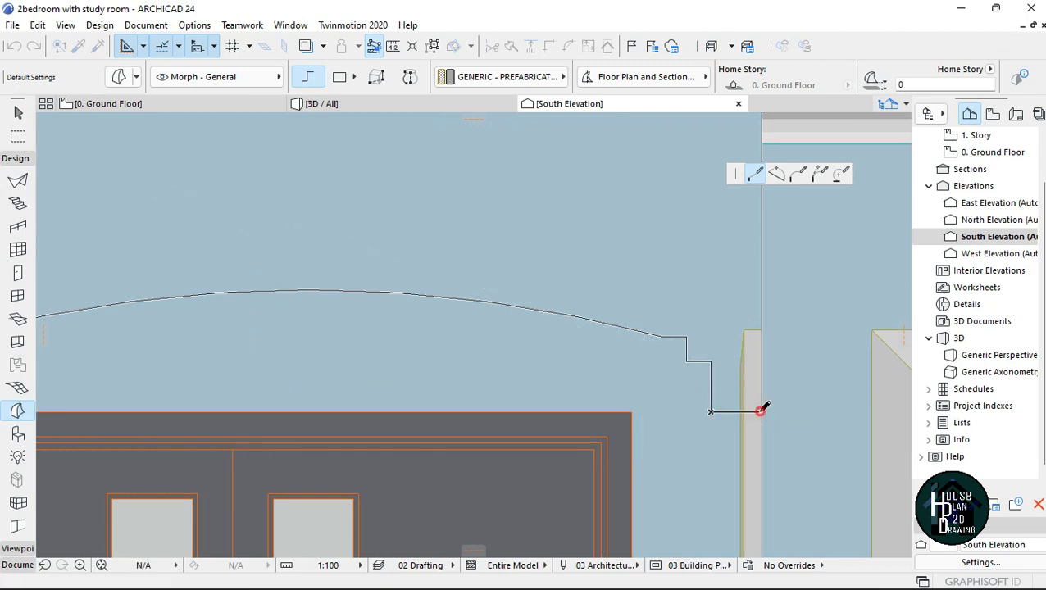
pyautogui.click(762, 410)
pyautogui.scroll(-2, 762, 410)
pyautogui.click(762, 204)
pyautogui.click(257, 205)
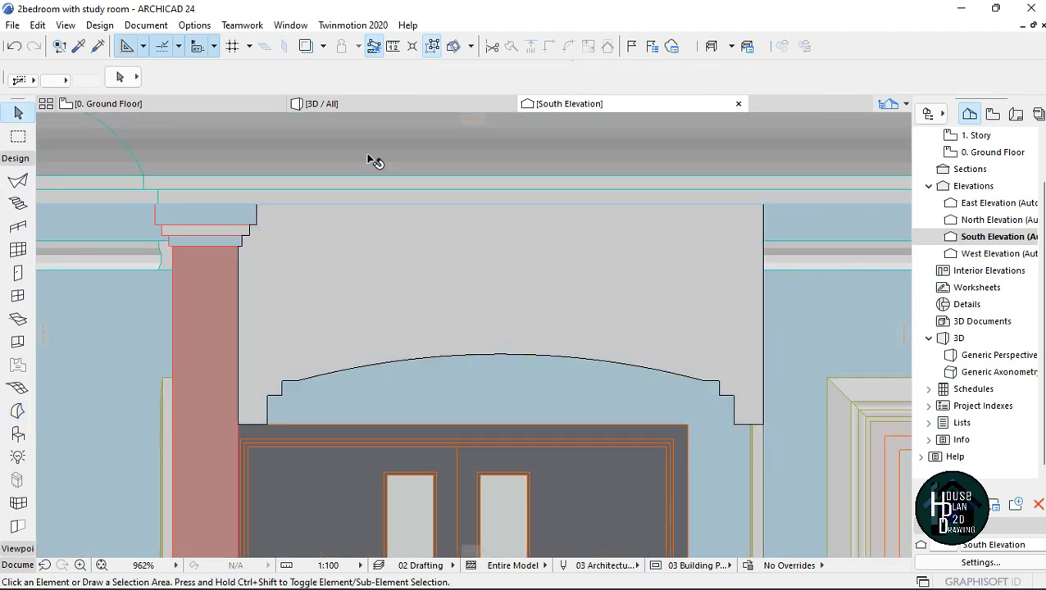
# Step: Extrude the arched Morph face to a thickness of 225 in the 3D view
pyautogui.click(375, 103)
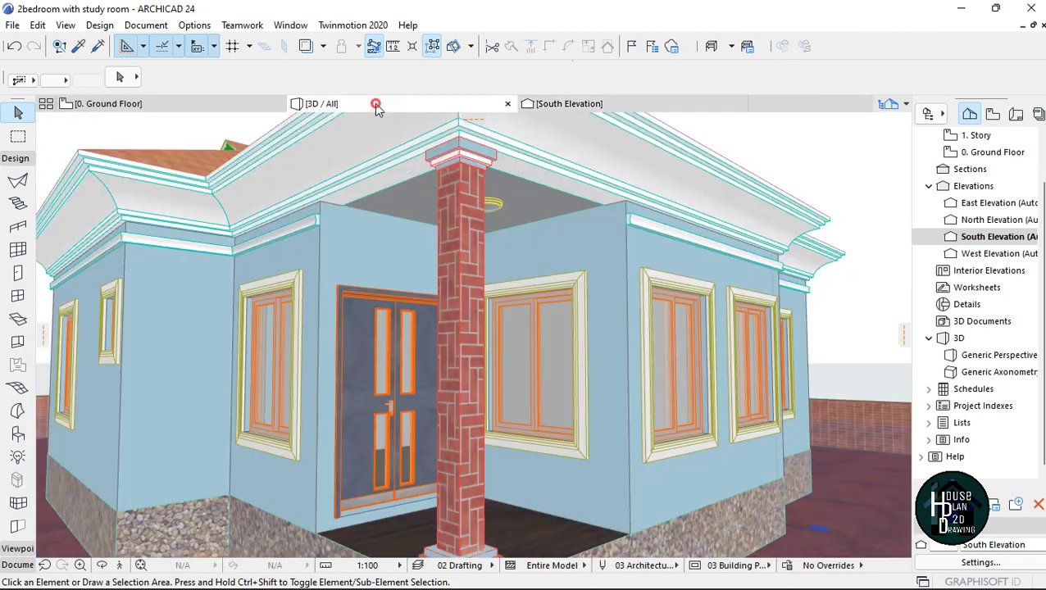
pyautogui.click(120, 565)
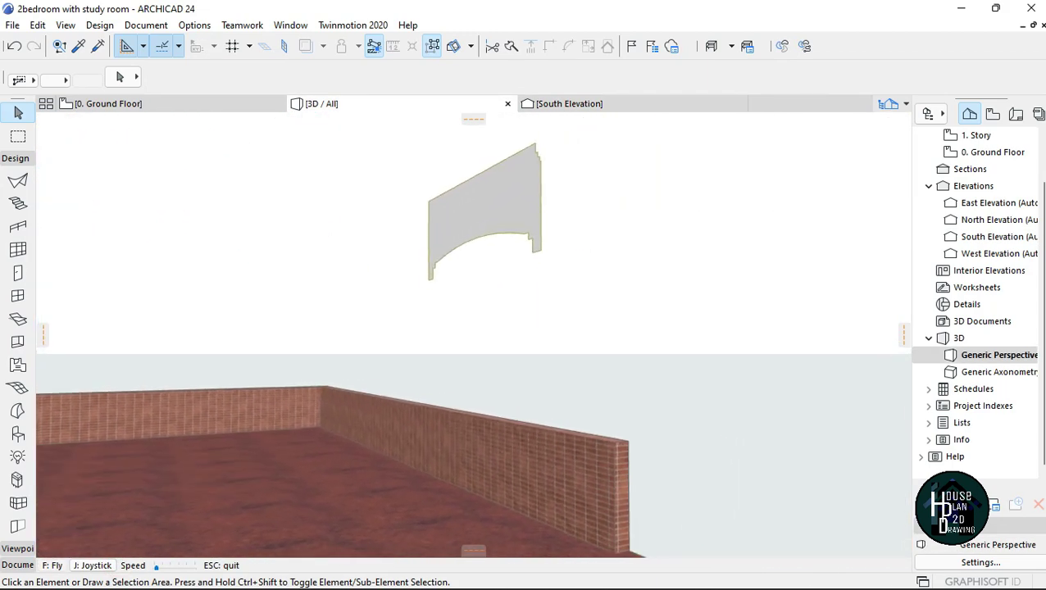
pyautogui.press('Down')
pyautogui.press('Up')
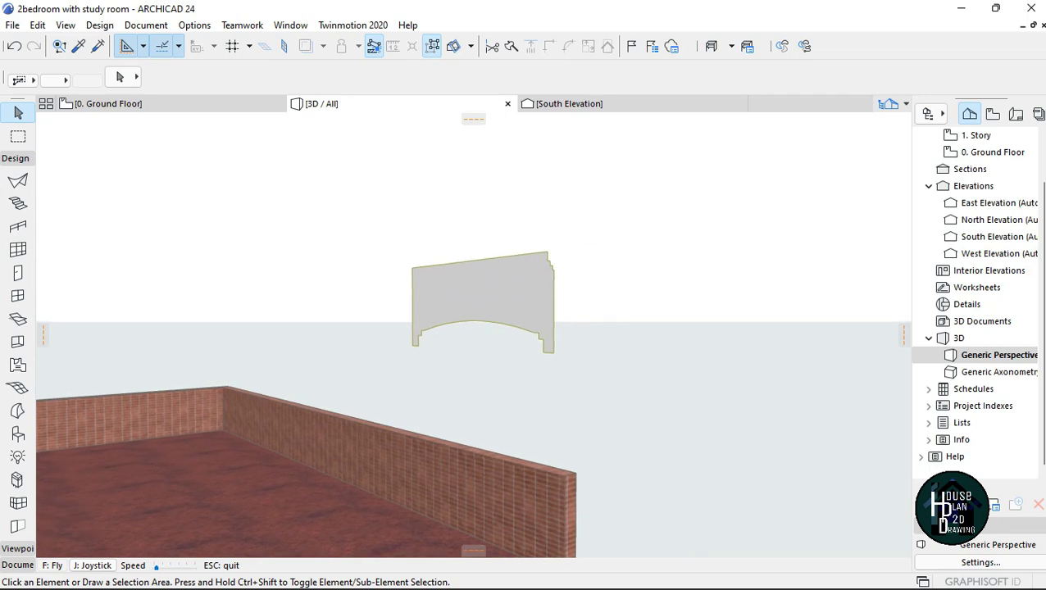
pyautogui.press('Escape')
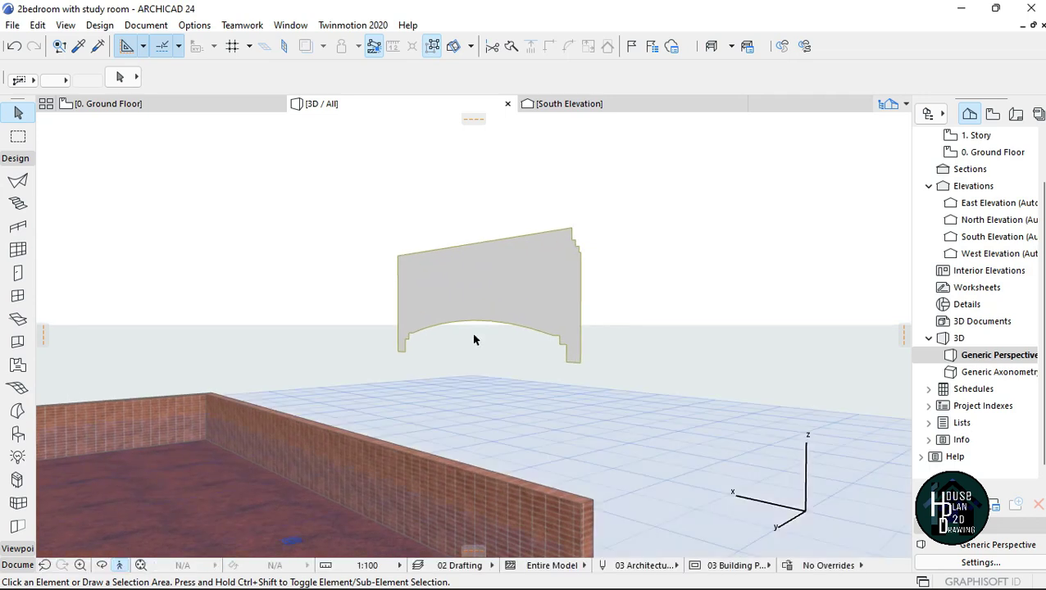
pyautogui.click(490, 299)
pyautogui.click(572, 230)
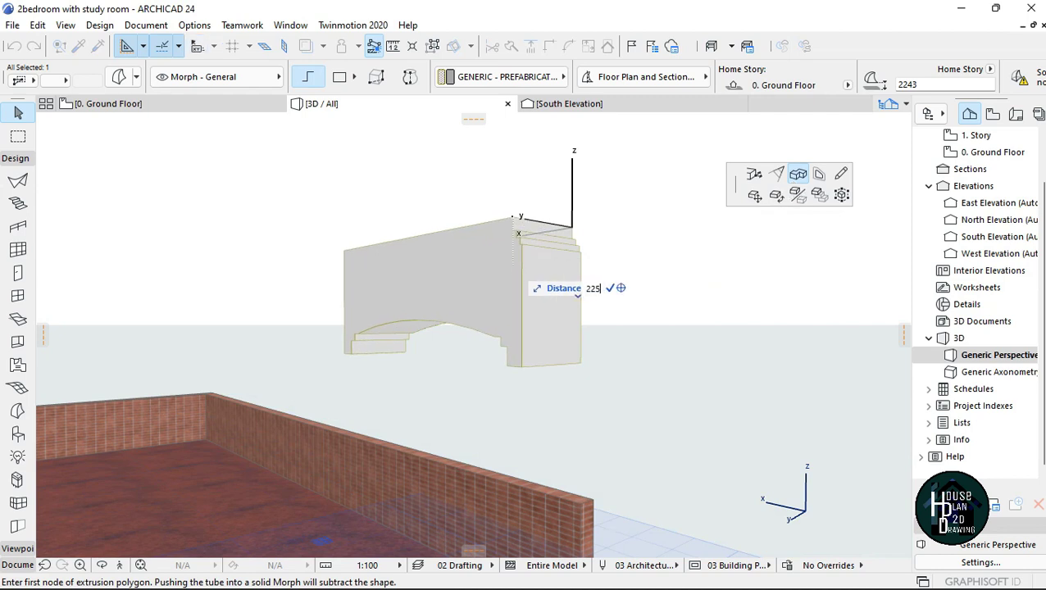
pyautogui.write('225')
pyautogui.press('Return')
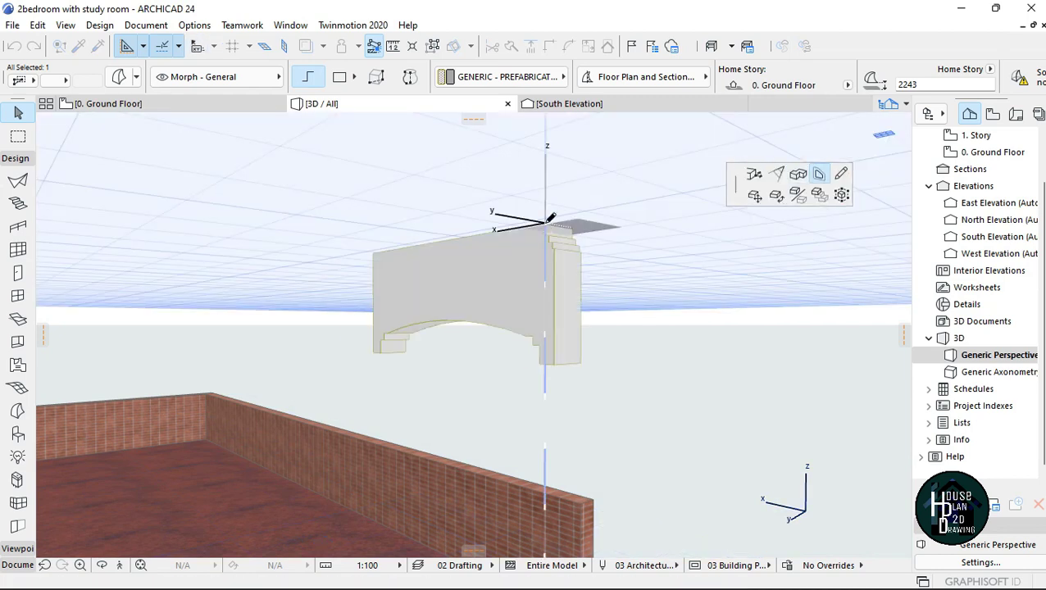
pyautogui.press('Escape')
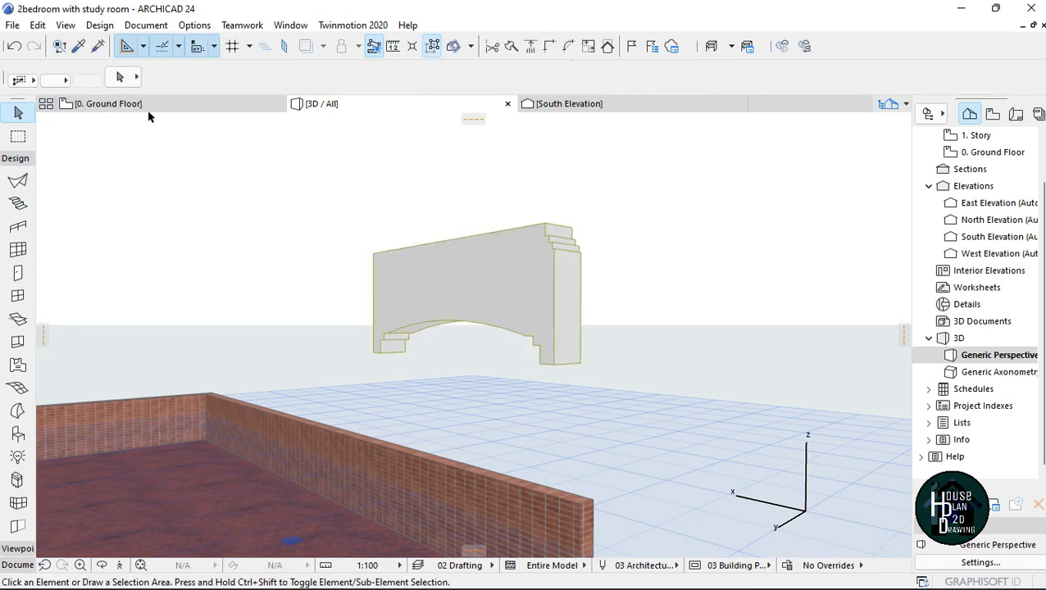
# Step: Move the Morph on the Ground Floor plan from the South Elevation line to the sit-out, aligning its outer corner with the wall corner
pyautogui.click(146, 113)
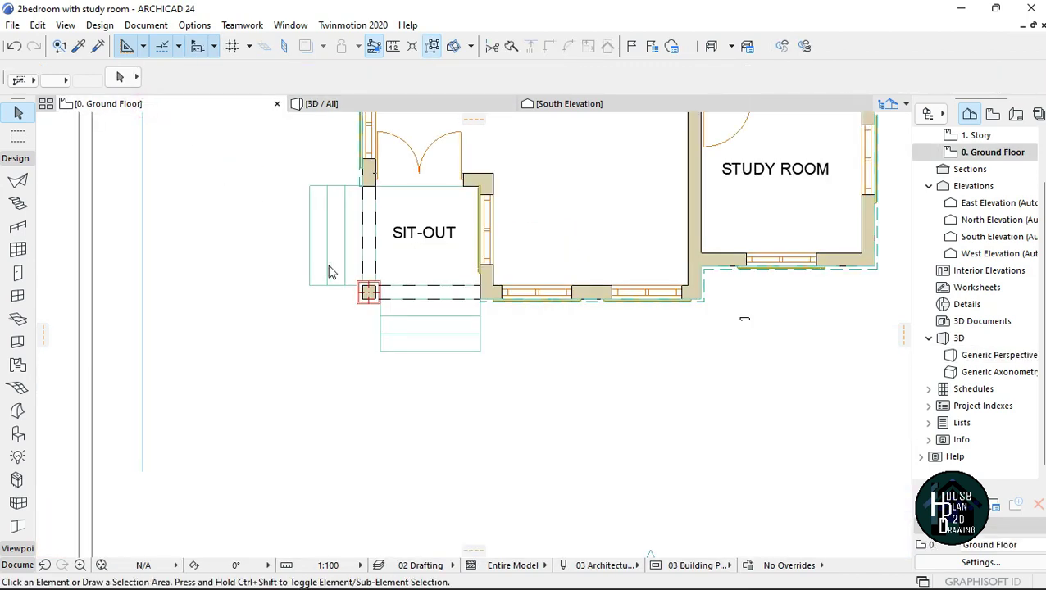
pyautogui.scroll(-3, 410, 352)
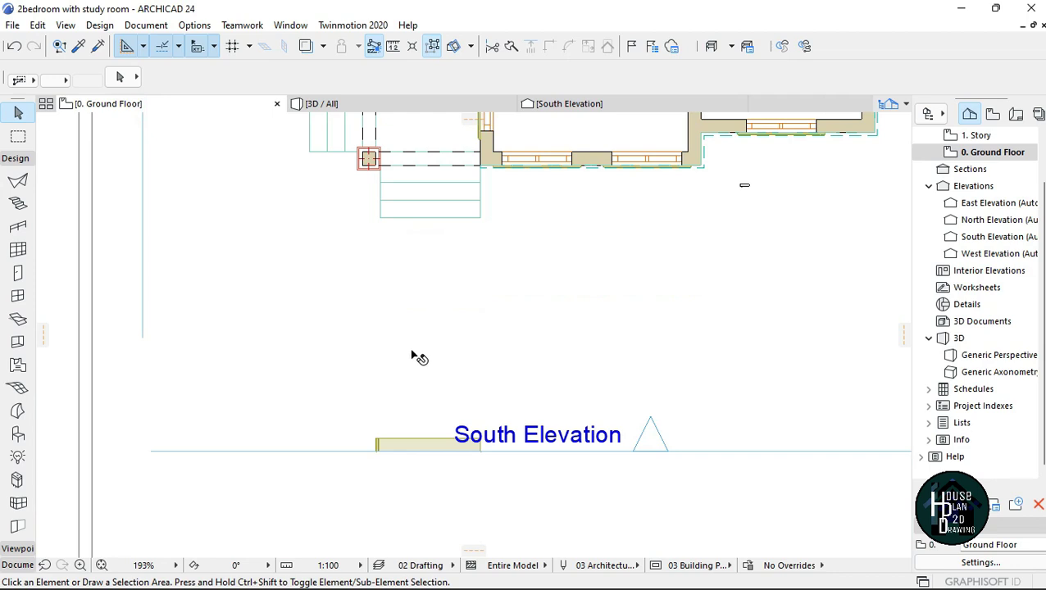
pyautogui.scroll(5, 393, 463)
pyautogui.click(408, 443)
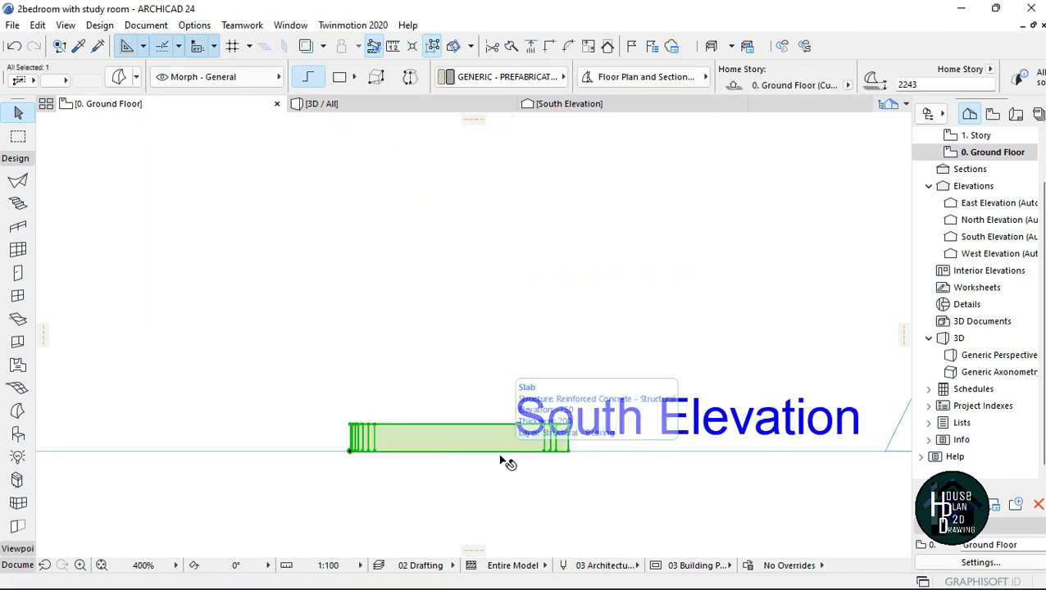
pyautogui.hotkey('ctrl', 'd')
pyautogui.click(570, 451)
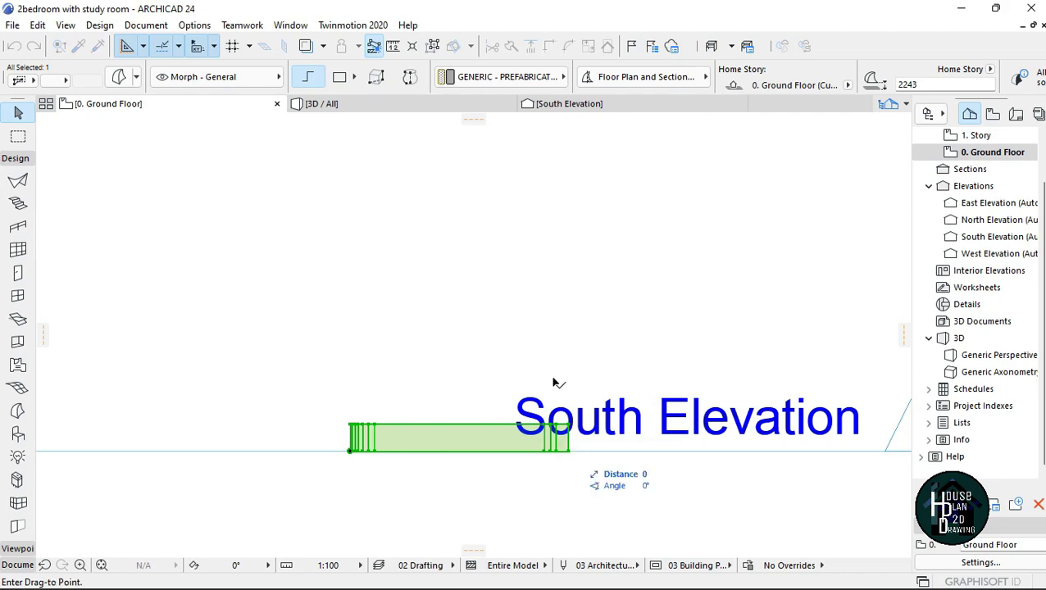
pyautogui.scroll(-2, 543, 394)
pyautogui.scroll(-1, 541, 385)
pyautogui.scroll(3, 532, 234)
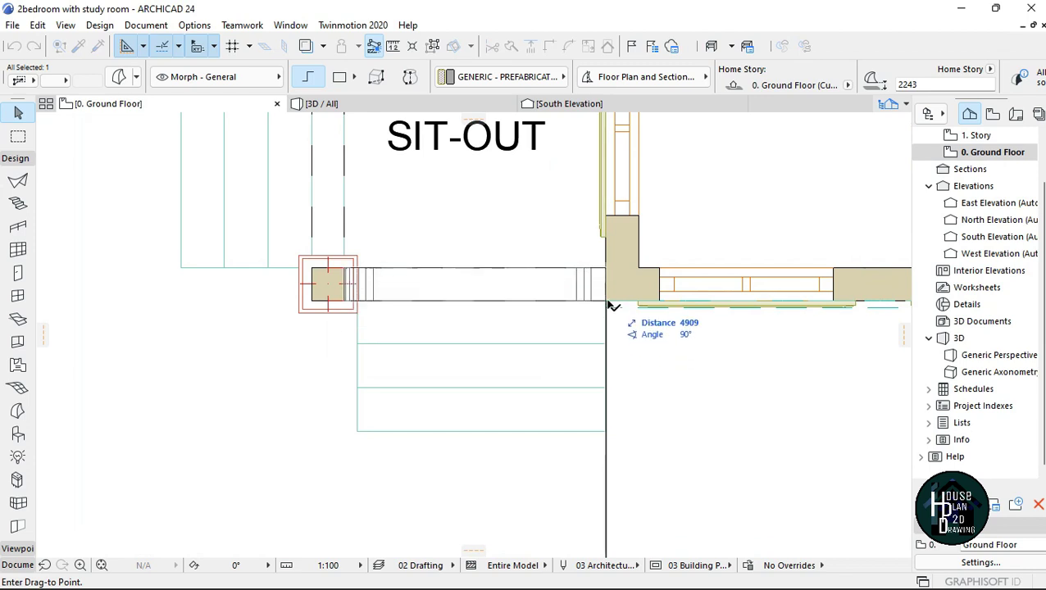
pyautogui.click(608, 305)
pyautogui.press('Escape')
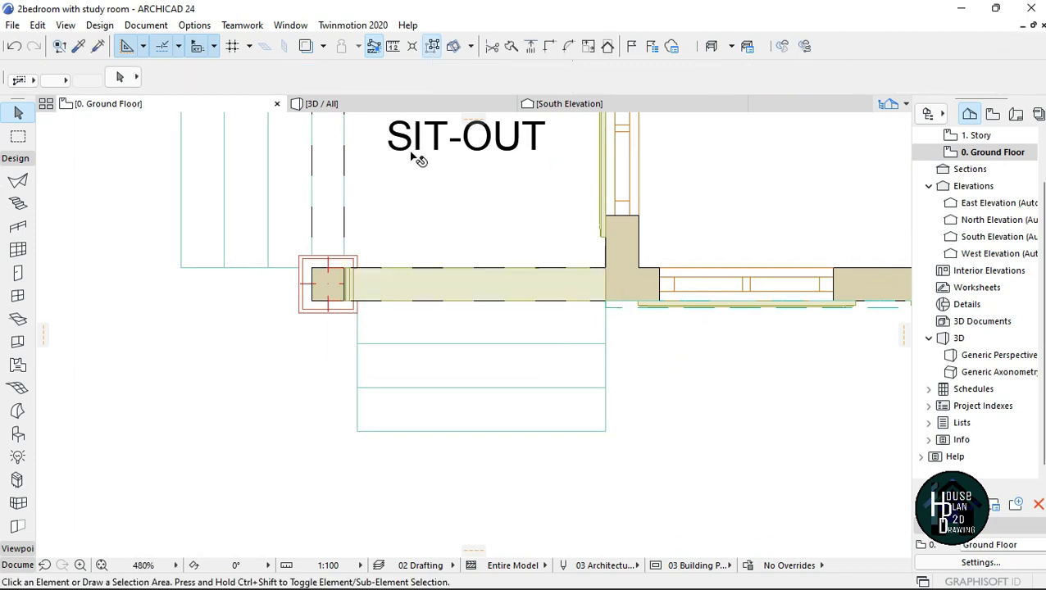
# Step: Examine in the 3D view how the arched Morph sits between the porch column and the wall
pyautogui.click(393, 105)
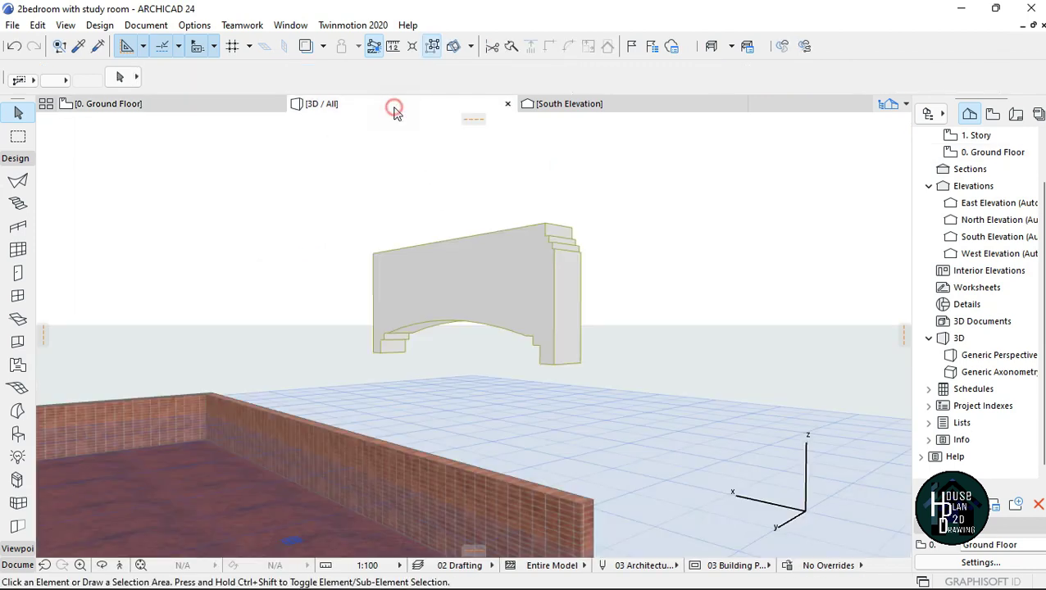
pyautogui.click(119, 565)
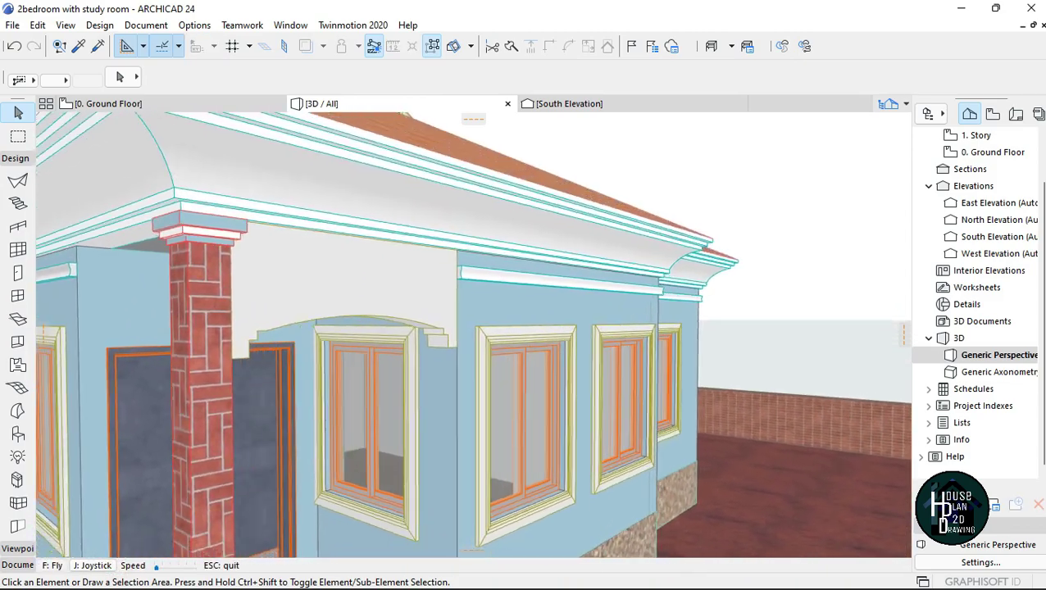
pyautogui.press('Right')
pyautogui.press('Left')
pyautogui.press('Down')
pyautogui.press('Down')
pyautogui.press('Up')
pyautogui.press('Escape')
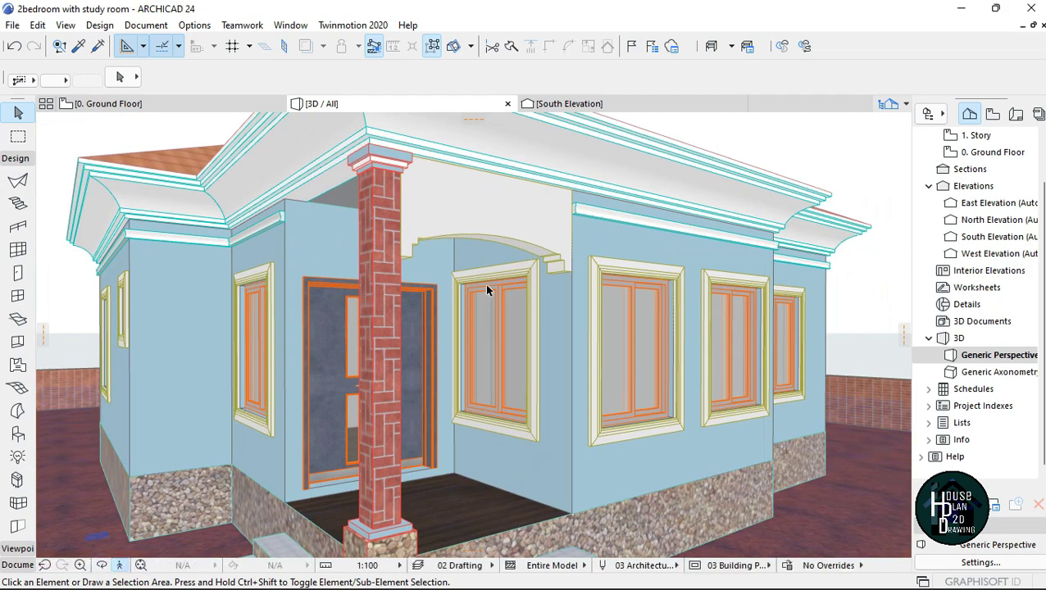
# Step: Override the surface of the arched Morph beside the porch column with Paint - Pale Blue
pyautogui.click(493, 174)
pyautogui.scroll(-10, 517, 89)
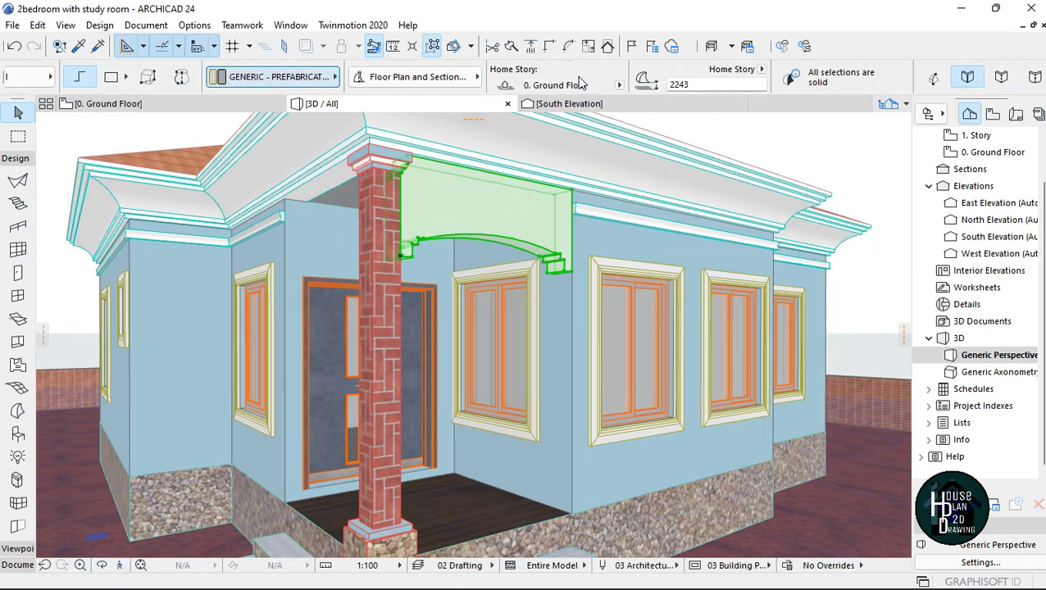
pyautogui.click(710, 77)
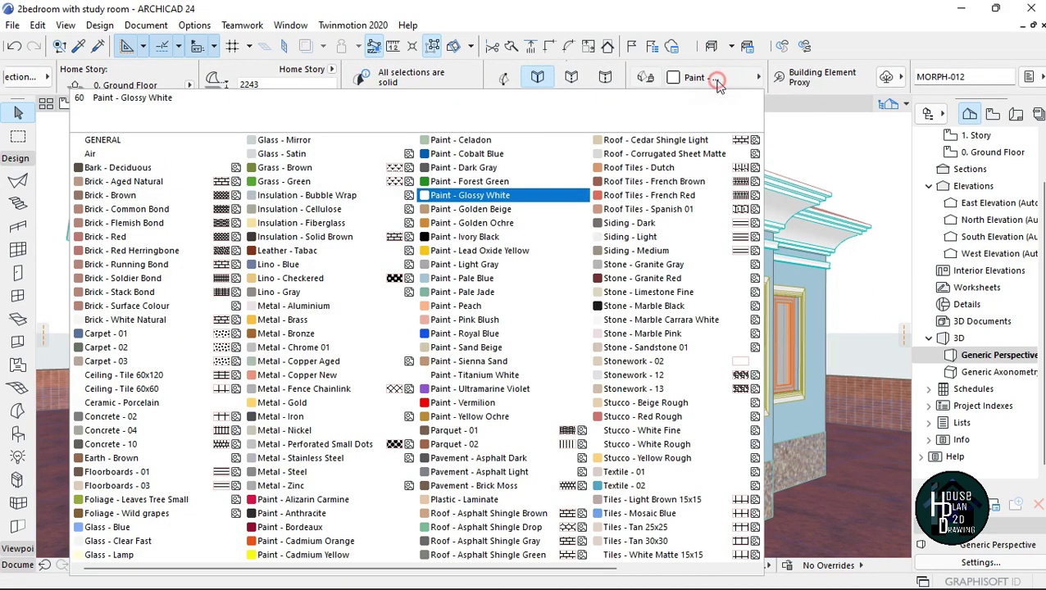
pyautogui.click(479, 279)
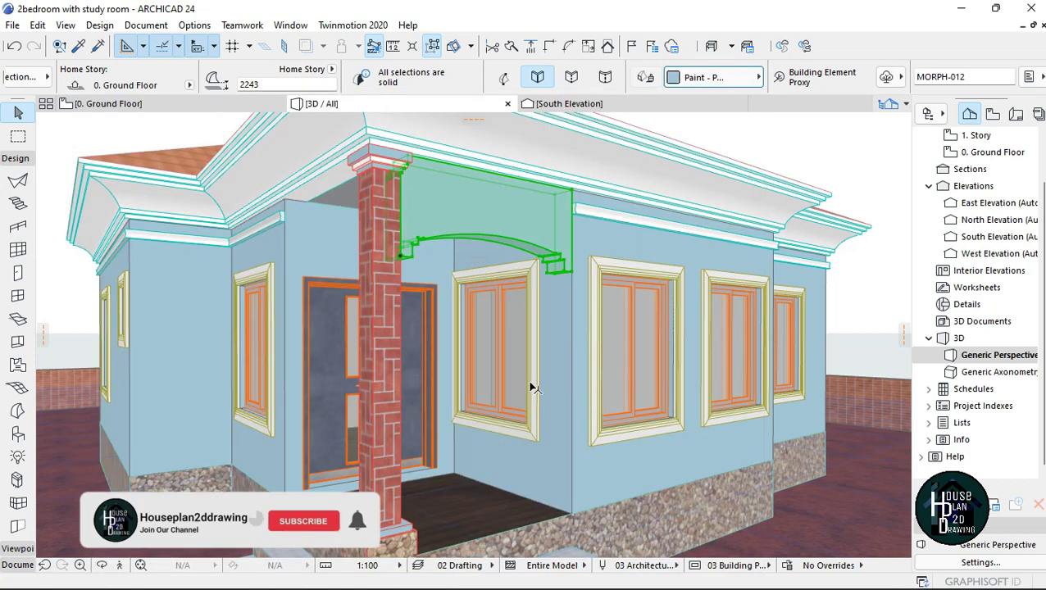
pyautogui.press('Escape')
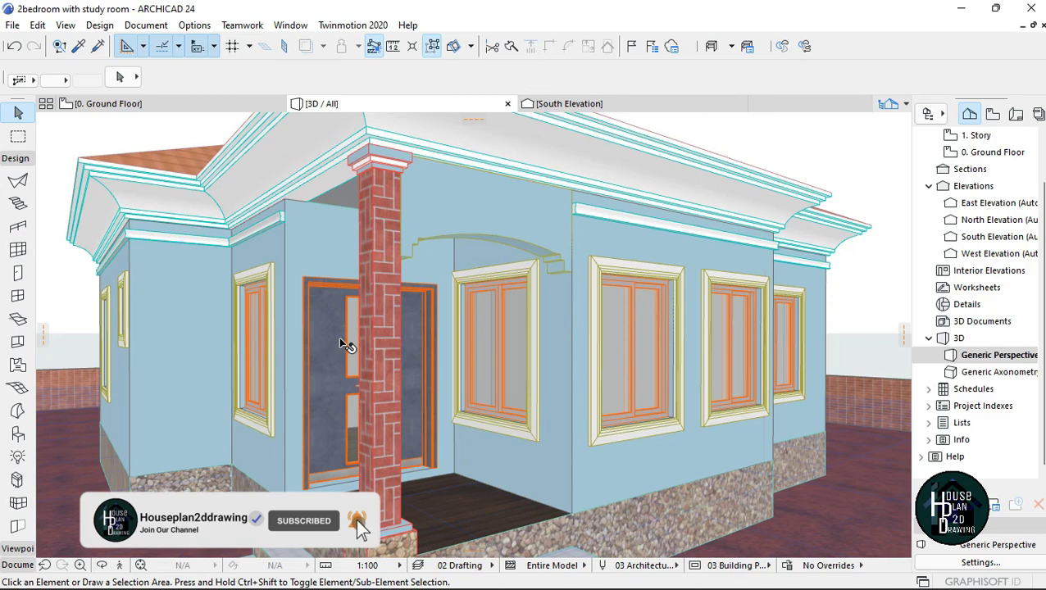
# Step: Examine the open west side of the porch in the 3D view and in the West Elevation
pyautogui.click(119, 566)
pyautogui.press('Left')
pyautogui.press('Up')
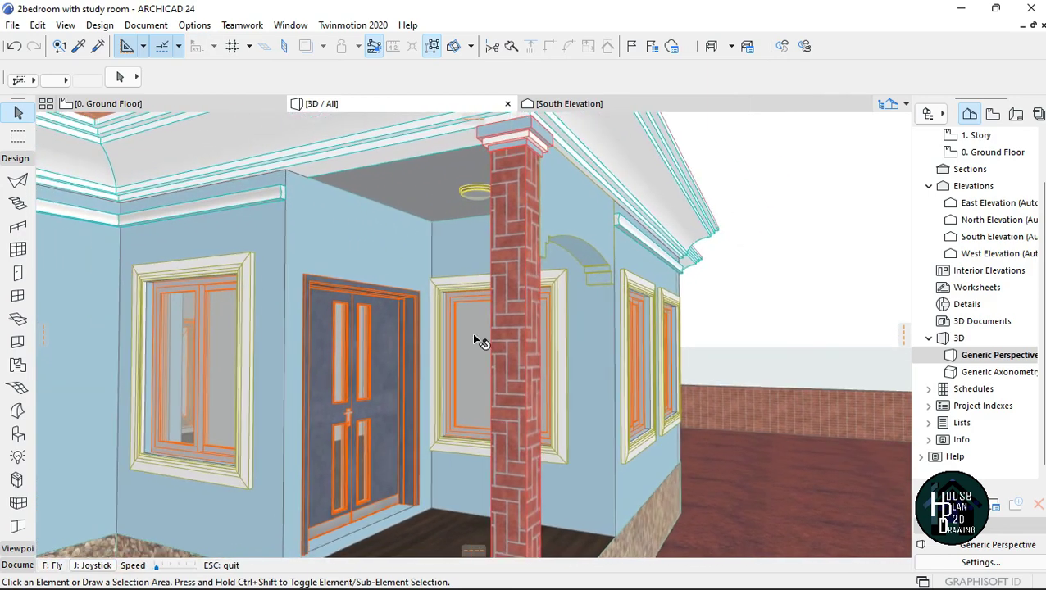
pyautogui.press('Escape')
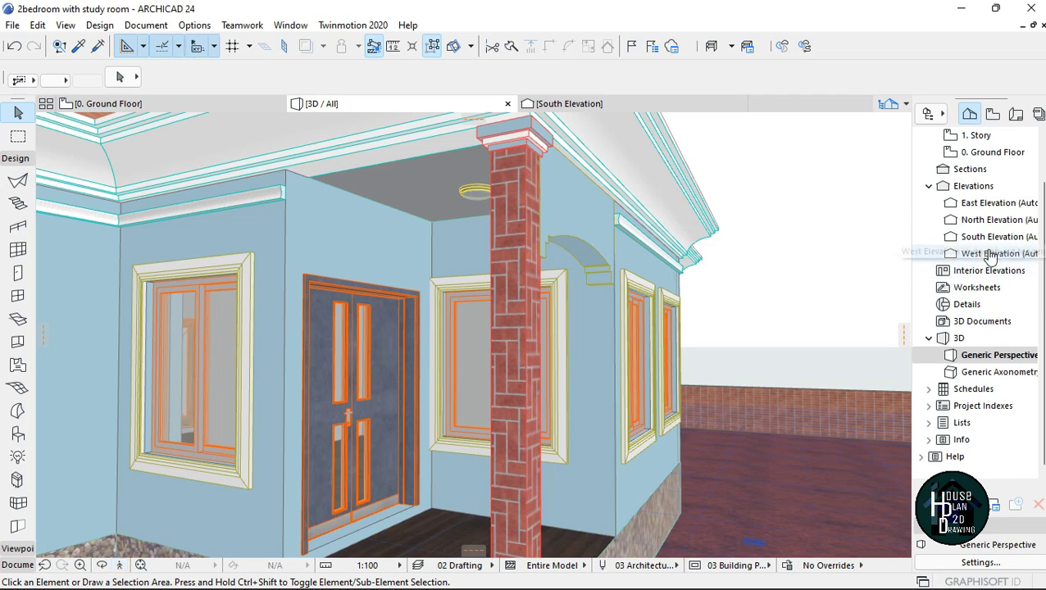
pyautogui.doubleClick(990, 254)
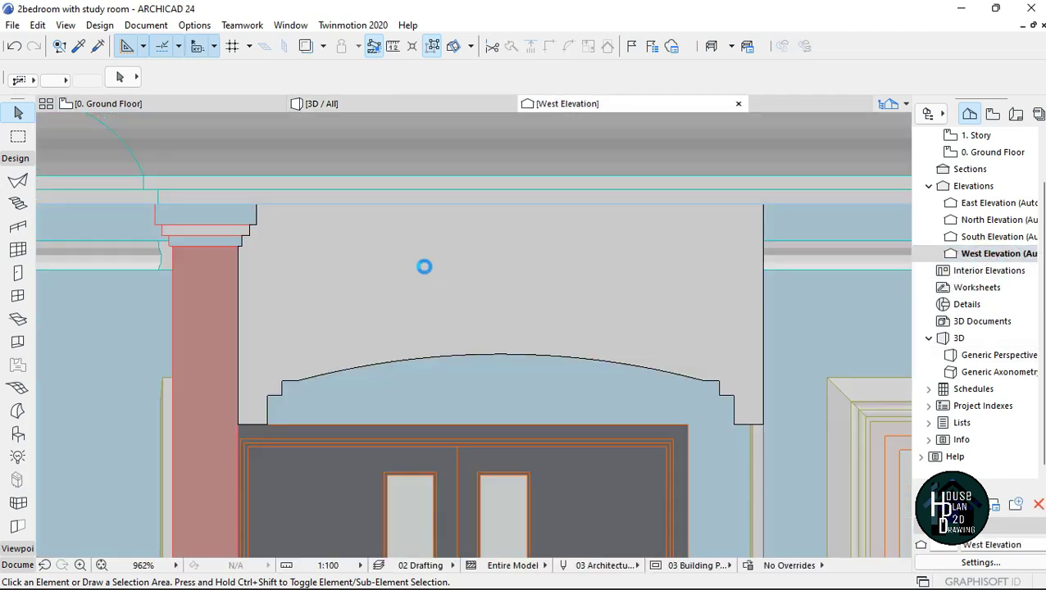
pyautogui.scroll(-10, 424, 271)
pyautogui.scroll(5, 427, 273)
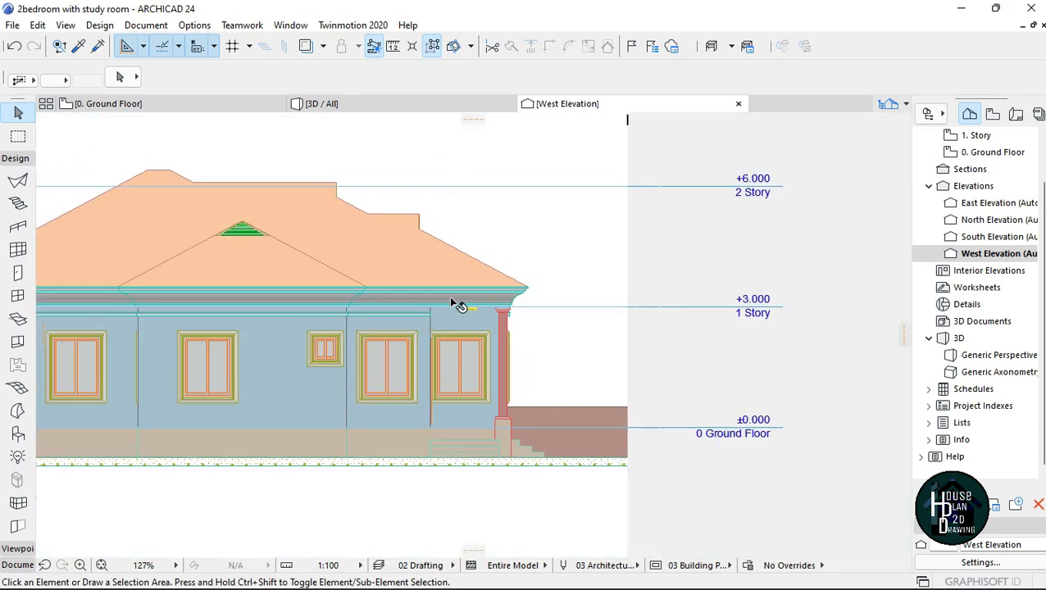
pyautogui.scroll(-1, 478, 321)
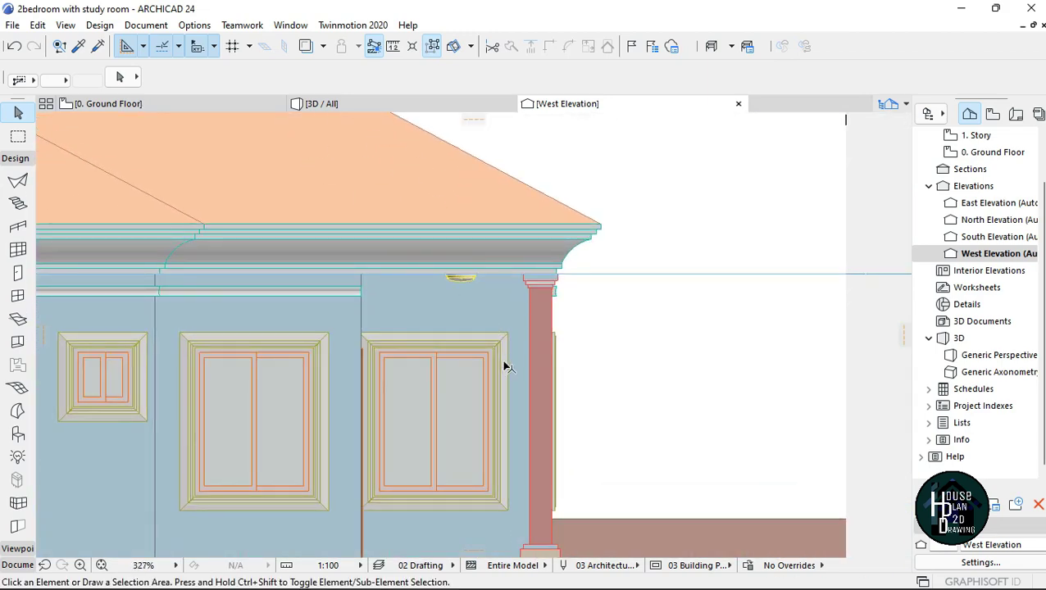
pyautogui.scroll(-3, 460, 322)
pyautogui.scroll(3, 279, 186)
# Step: Check the sit-out's west opening on the Ground Floor plan against the West Elevation
pyautogui.click(210, 105)
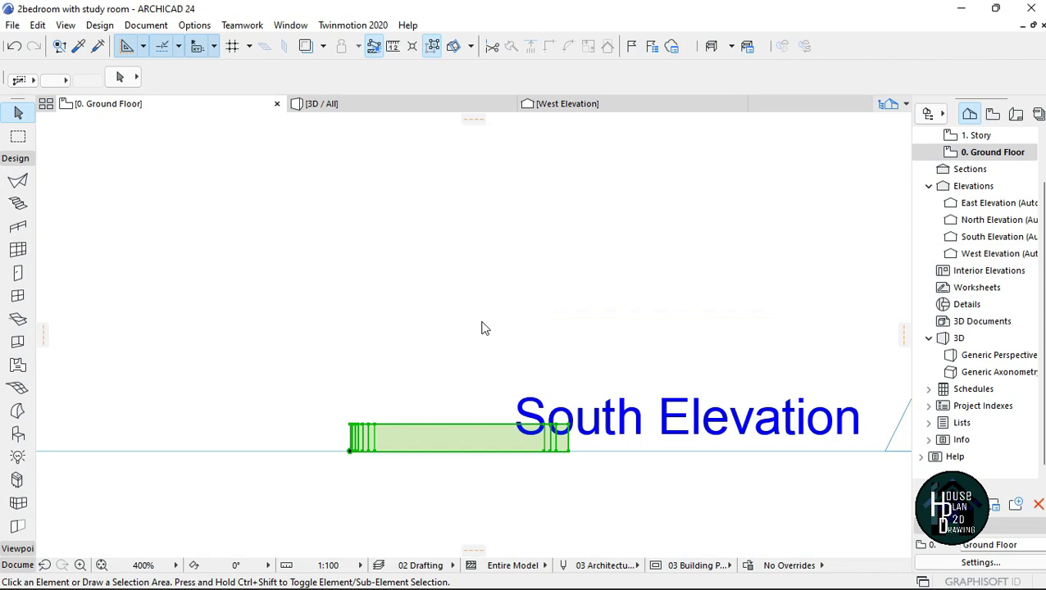
pyautogui.scroll(-3, 485, 315)
pyautogui.scroll(2, 406, 299)
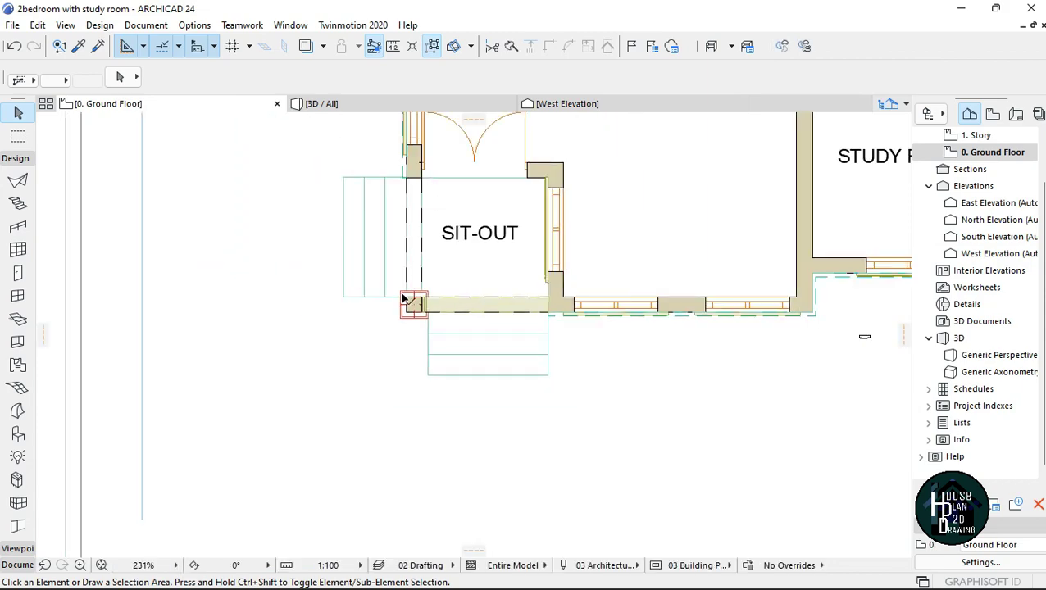
pyautogui.scroll(-5, 416, 239)
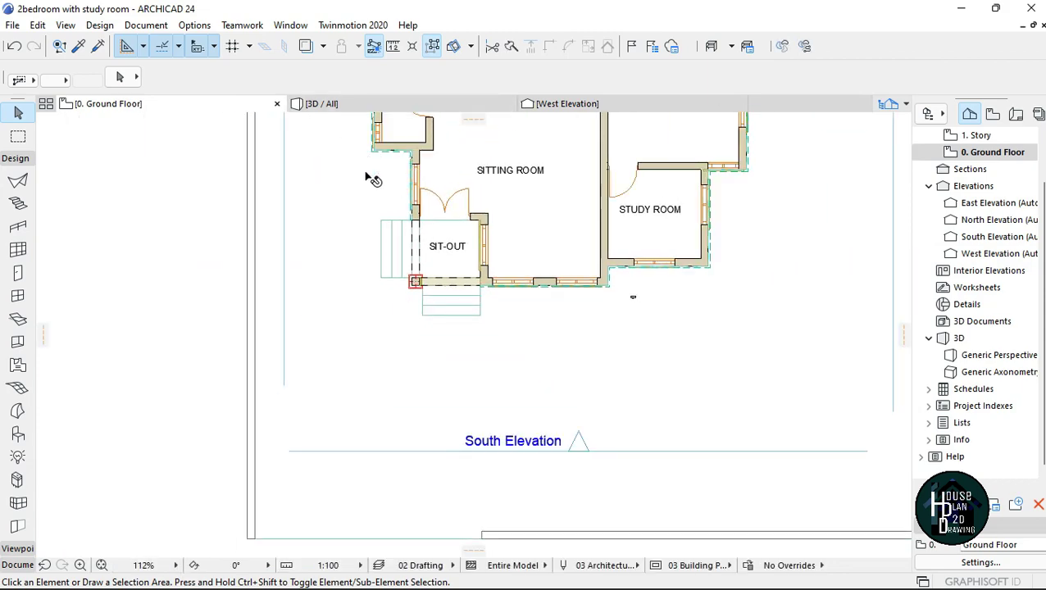
pyautogui.scroll(-2, 366, 139)
pyautogui.scroll(4, 344, 152)
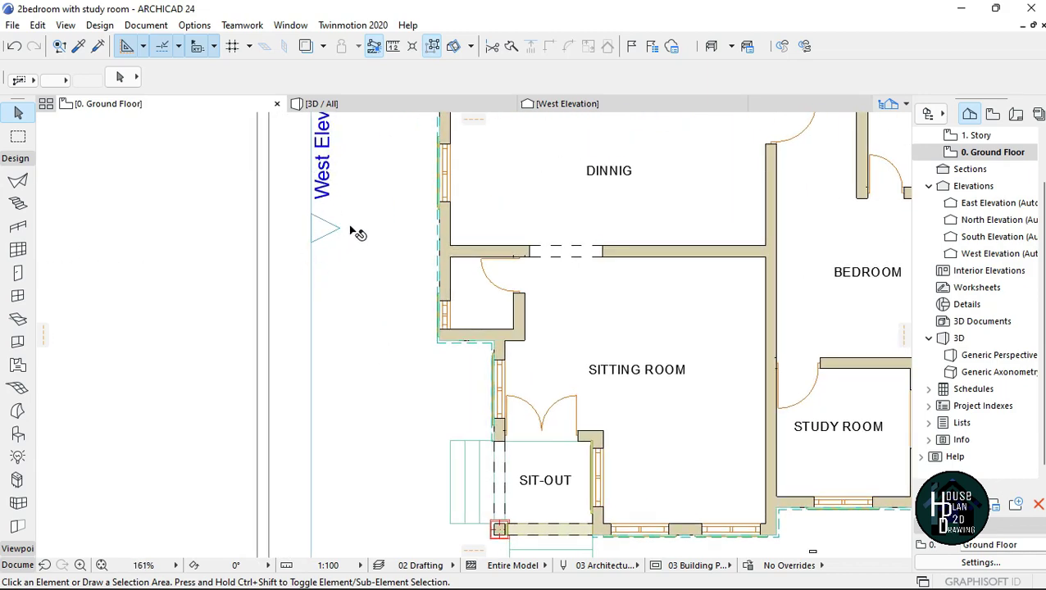
pyautogui.click(647, 106)
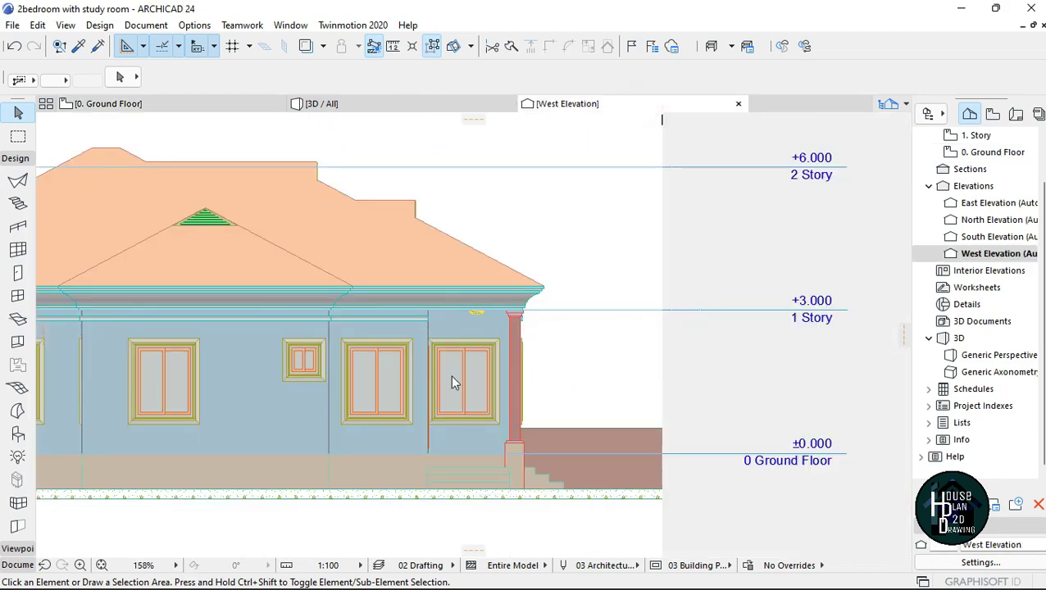
pyautogui.scroll(2, 474, 342)
pyautogui.scroll(2, 450, 341)
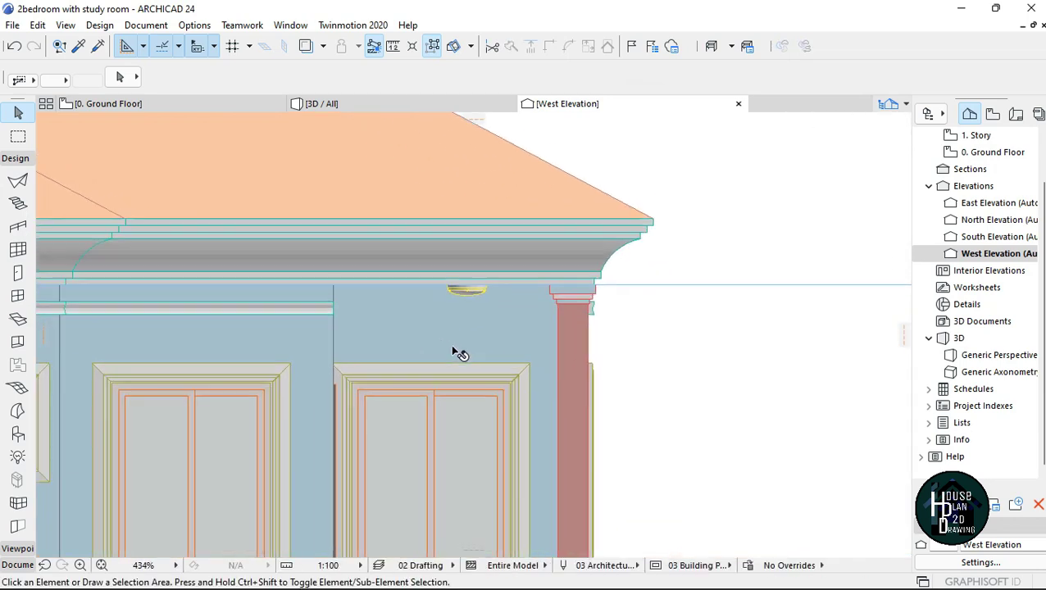
# Step: Enclose the black arch outline between the column and the wall with a rectangular marquee in the South Elevation
pyautogui.click(993, 237)
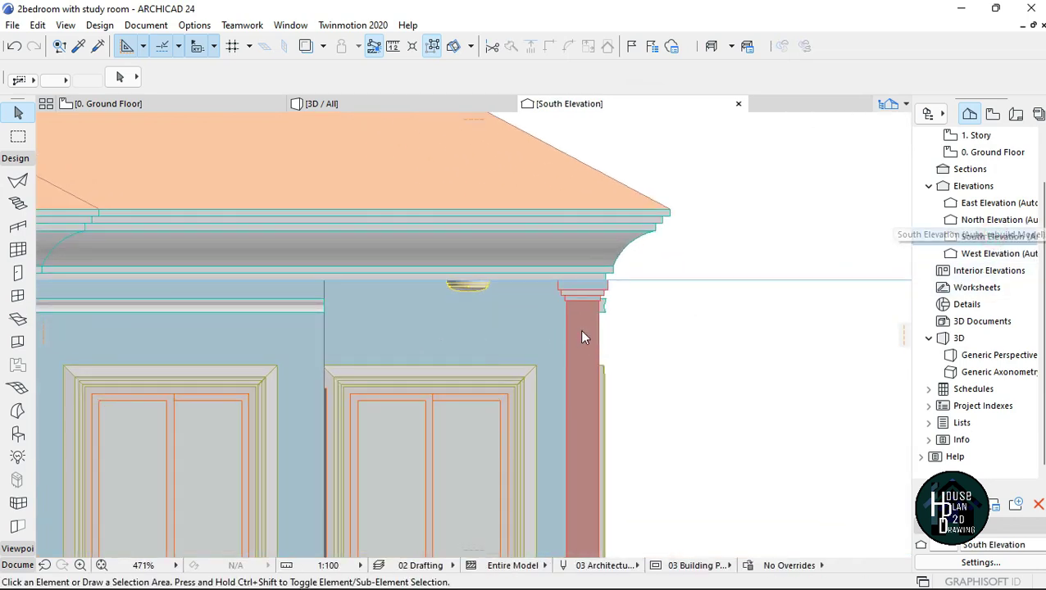
pyautogui.scroll(-4, 544, 332)
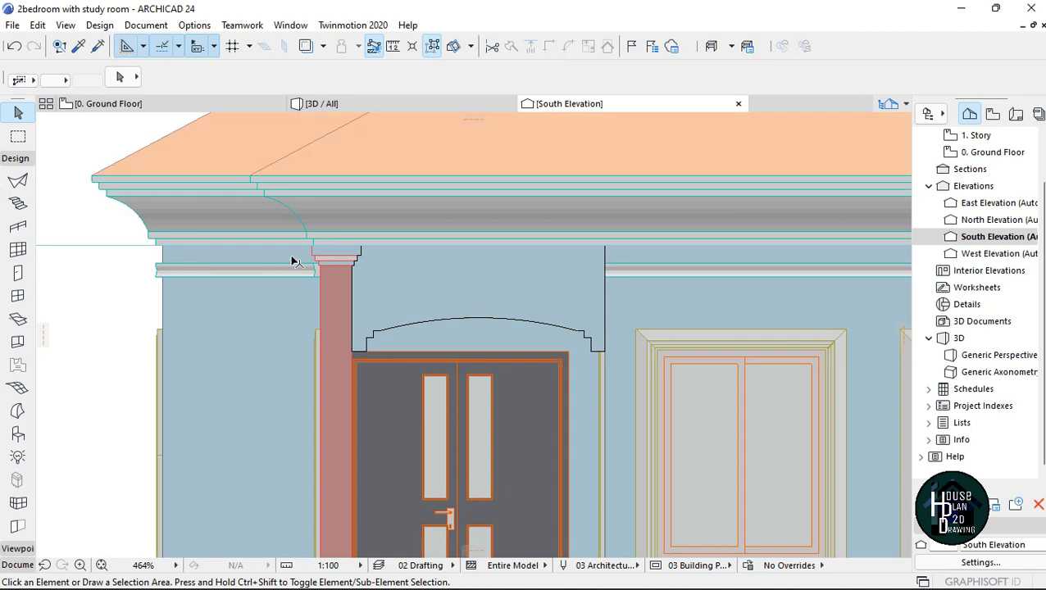
pyautogui.scroll(2, 525, 262)
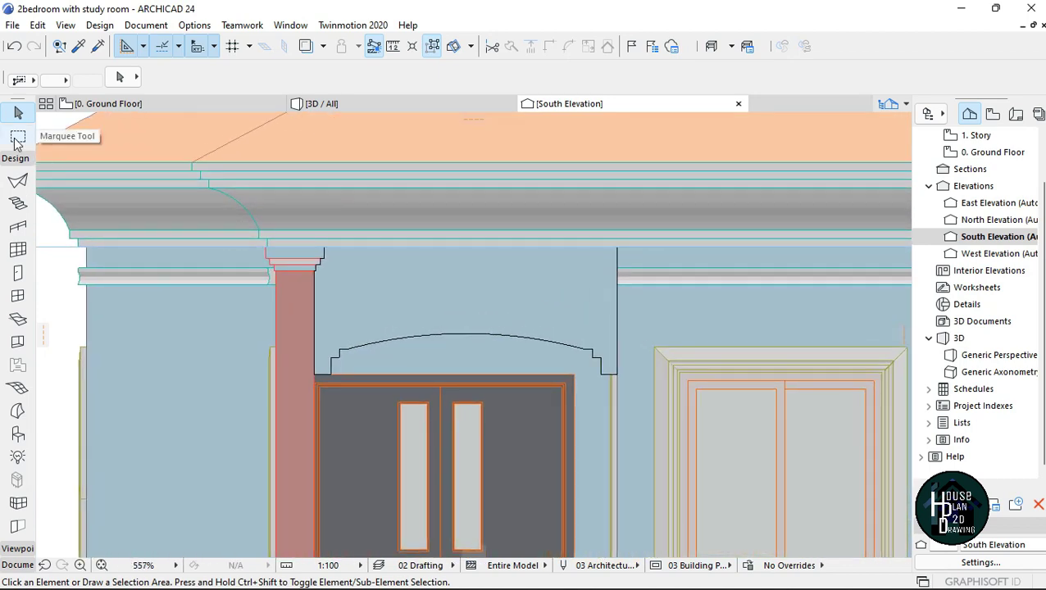
pyautogui.click(18, 137)
pyautogui.click(275, 230)
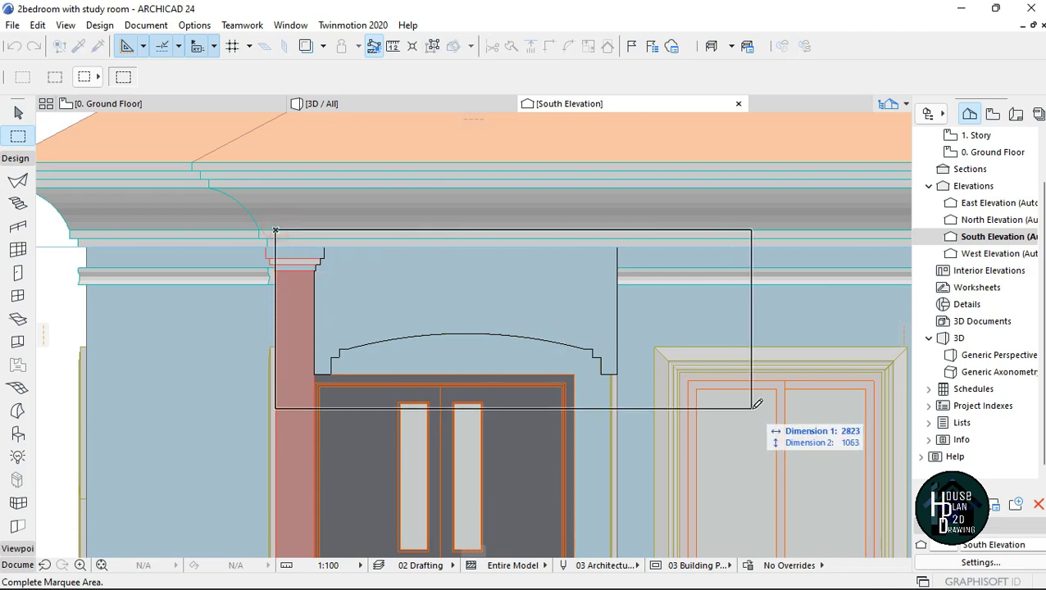
pyautogui.click(669, 410)
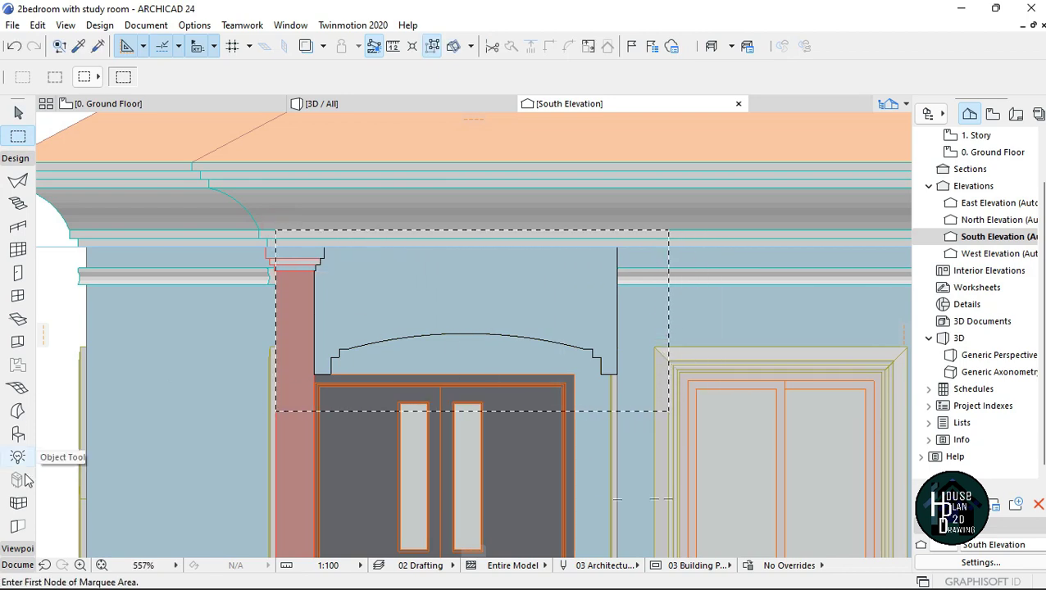
# Step: Select all the lines and the arc of the arch outline inside the marquee and cut them
pyautogui.click(18, 565)
pyautogui.click(18, 419)
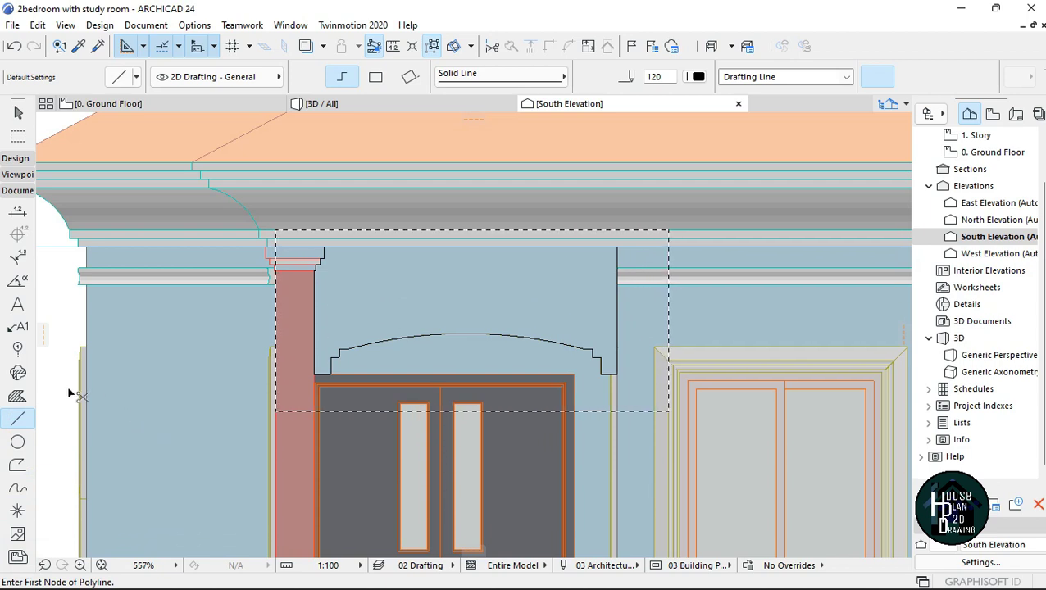
pyautogui.hotkey('ctrl', 'a')
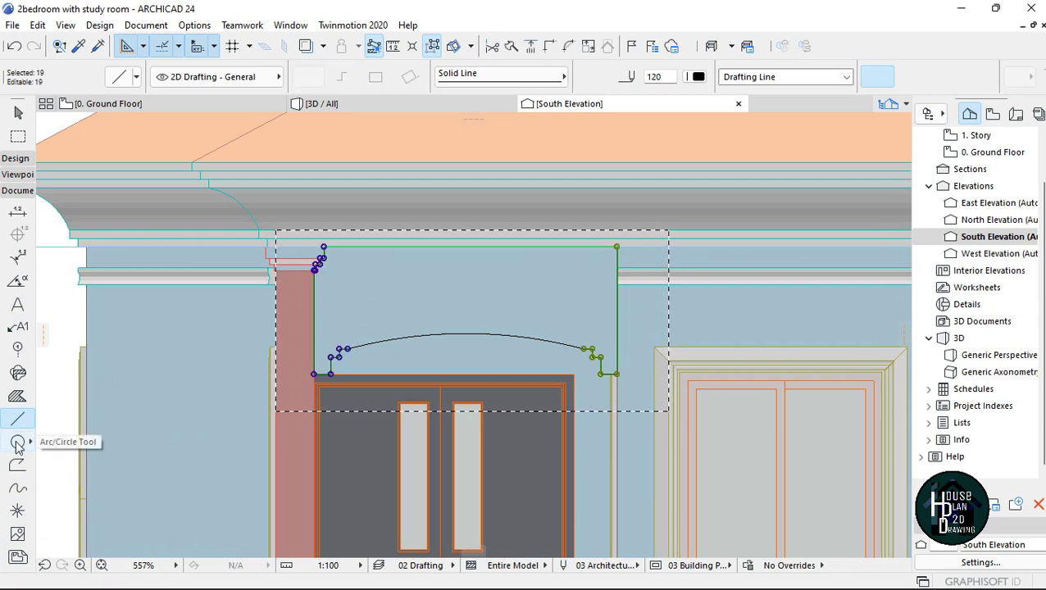
pyautogui.hotkey('ctrl', 'a')
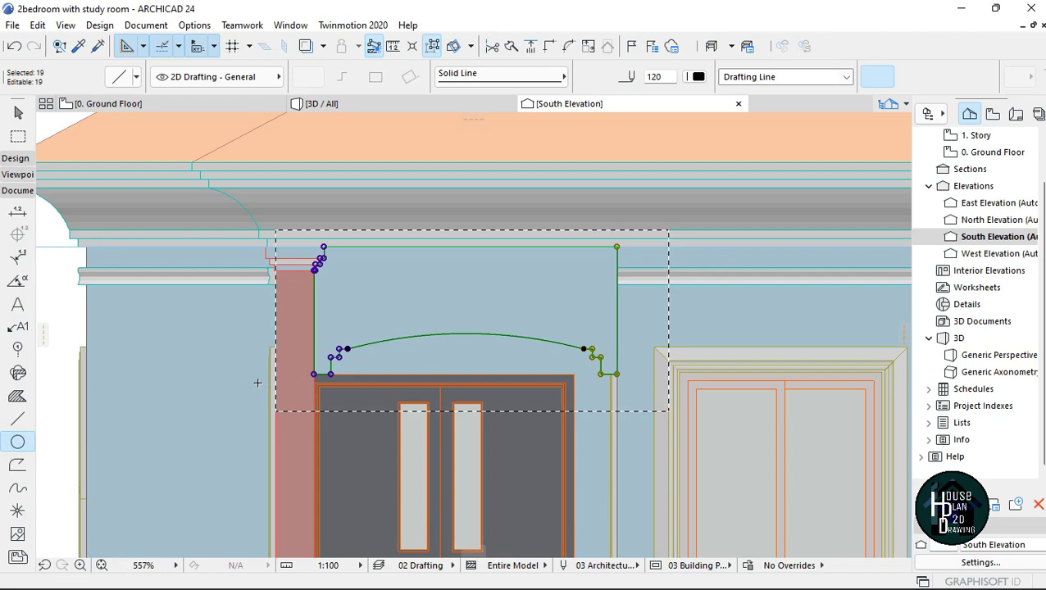
pyautogui.rightClick(63, 313)
pyautogui.click(95, 309)
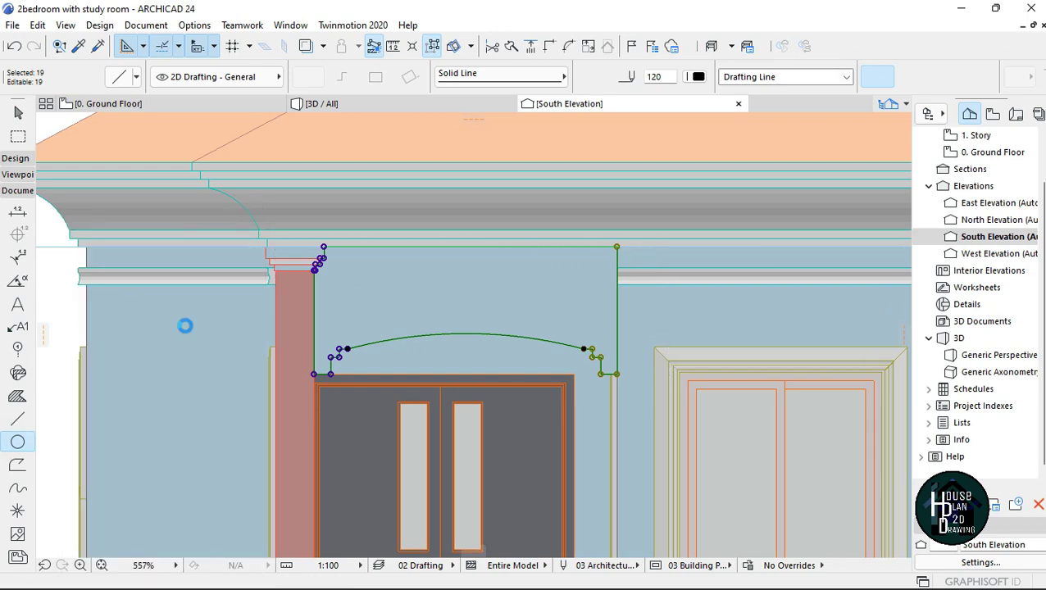
pyautogui.press('Escape')
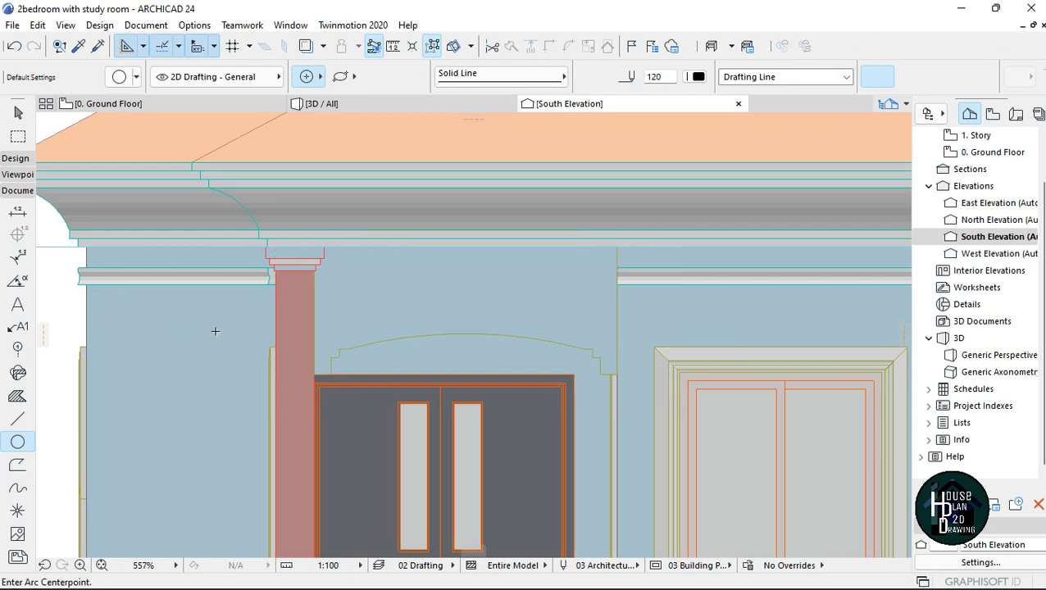
# Step: Paste the arch outline into the West Elevation at the center of the current view and place it under the eaves between wall and column
pyautogui.doubleClick(997, 253)
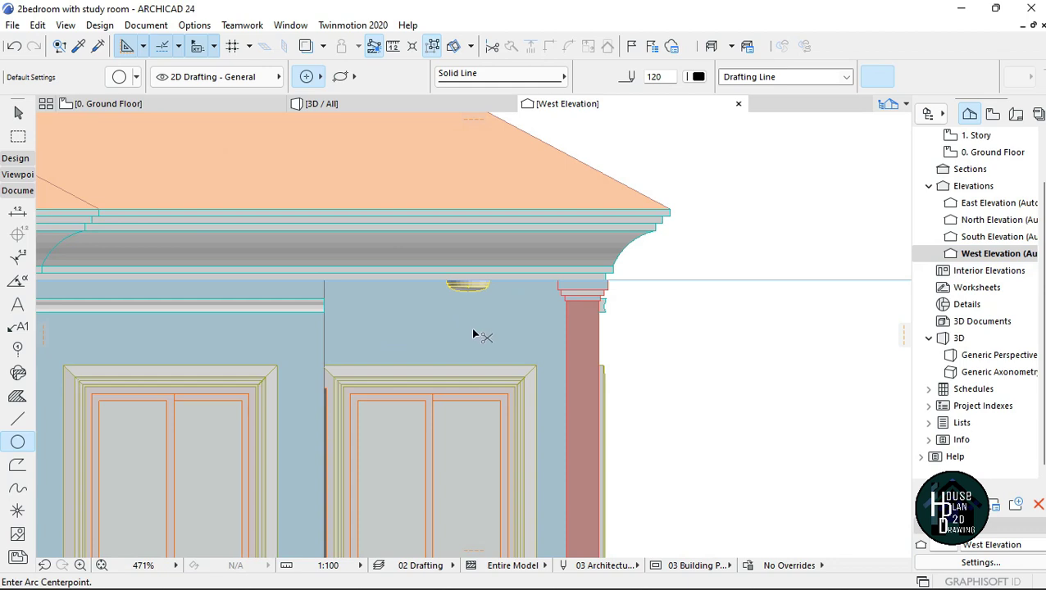
pyautogui.hotkey('ctrl', 'v')
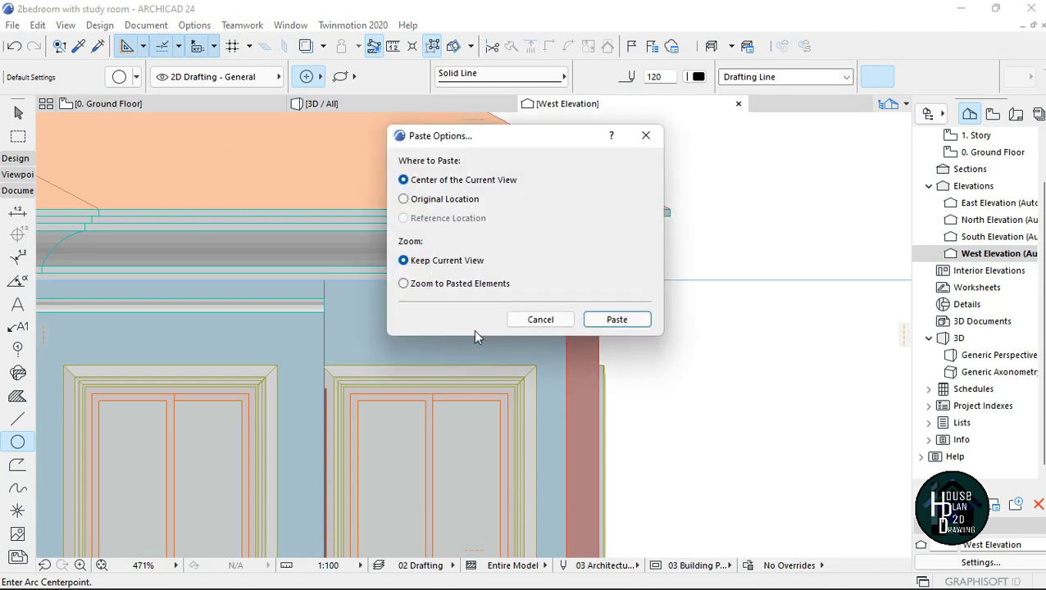
pyautogui.click(617, 320)
pyautogui.click(474, 309)
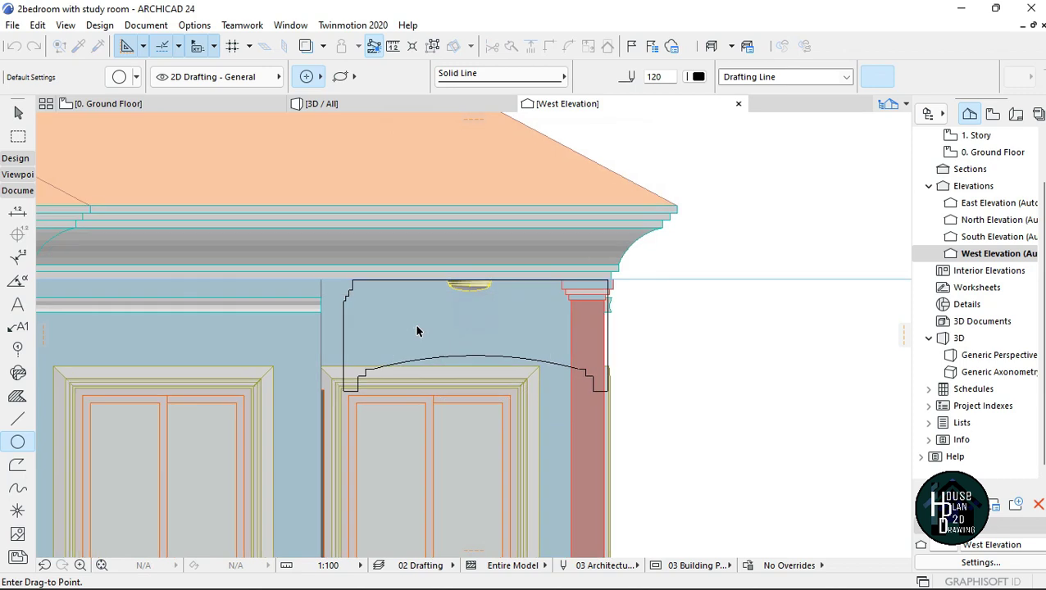
pyautogui.scroll(3, 420, 331)
pyautogui.click(484, 341)
pyautogui.click(509, 351)
pyautogui.click(508, 310)
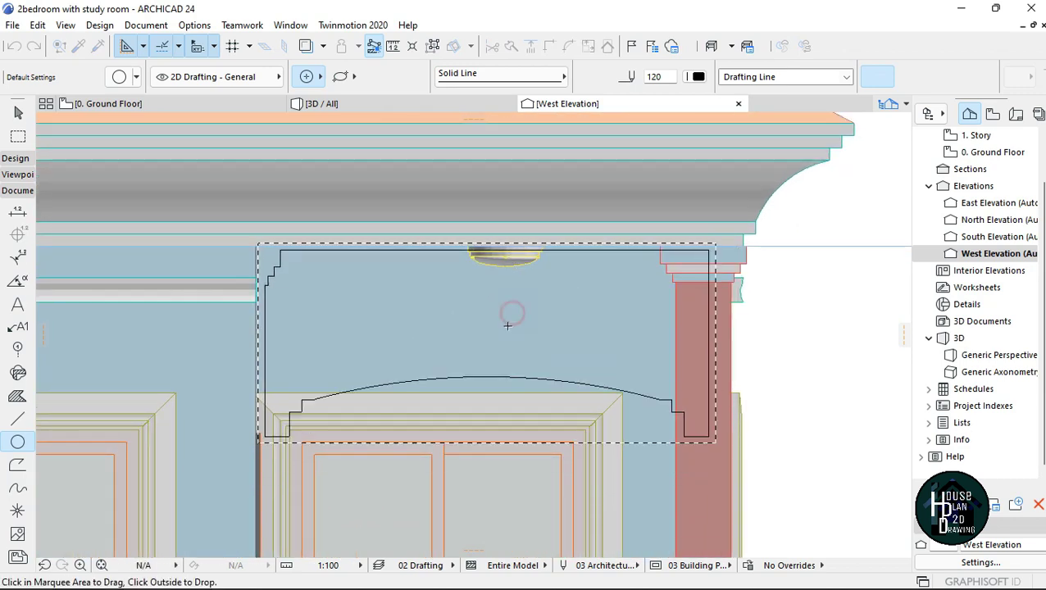
pyautogui.click(850, 332)
pyautogui.press('Escape')
# Step: Move the vertical edge and stepped lines at the outline's column end along its top line toward the wall, clear of the column
pyautogui.scroll(-3, 419, 300)
pyautogui.scroll(4, 537, 308)
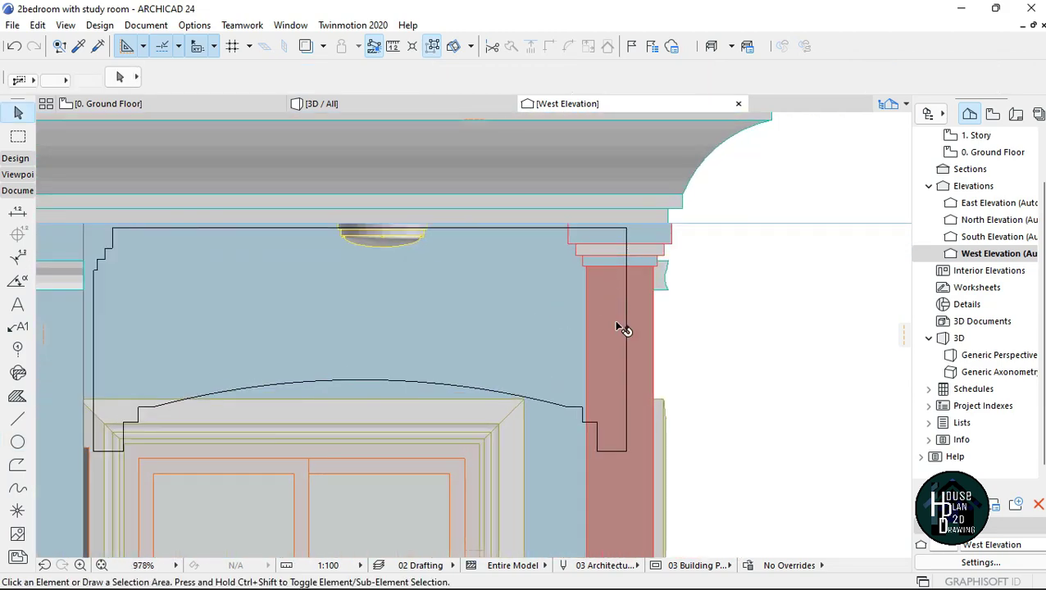
pyautogui.click(625, 337)
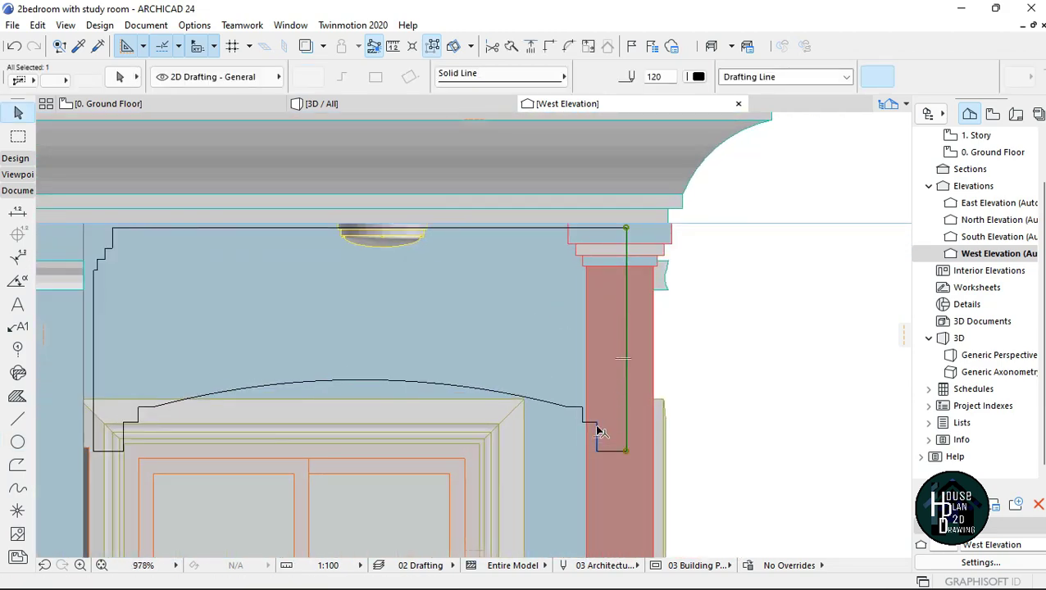
pyautogui.click(433, 47)
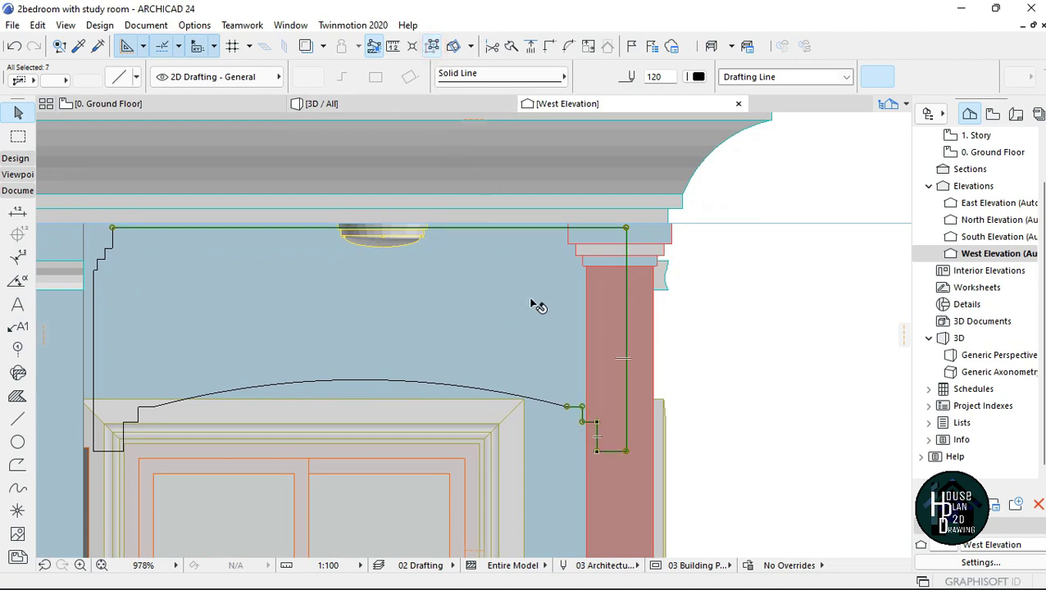
pyautogui.keyDown('shift'); pyautogui.click(505, 228); pyautogui.keyUp('shift')
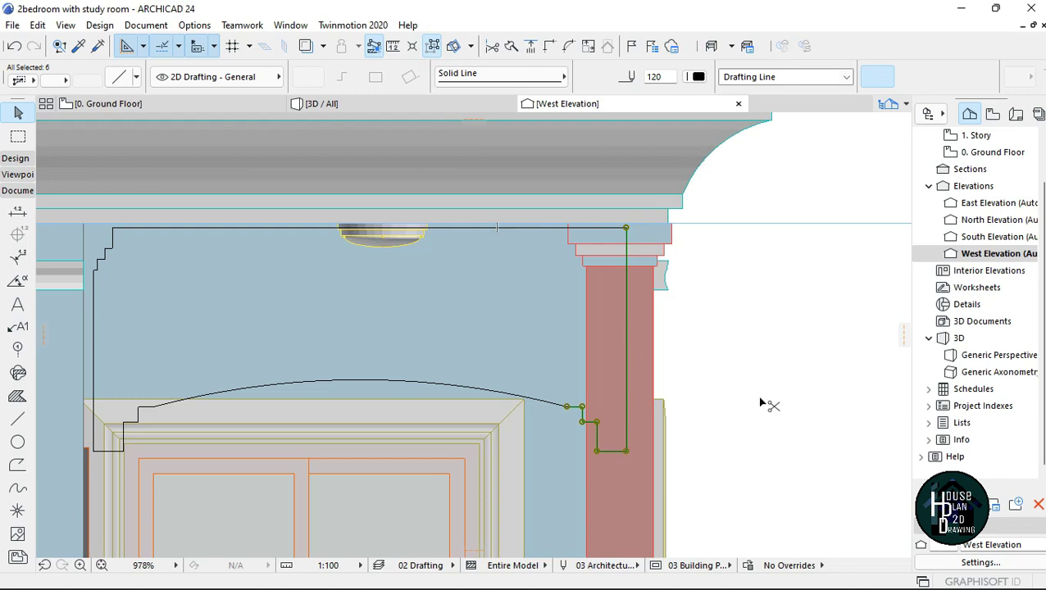
pyautogui.hotkey('ctrl', 'd')
pyautogui.click(626, 229)
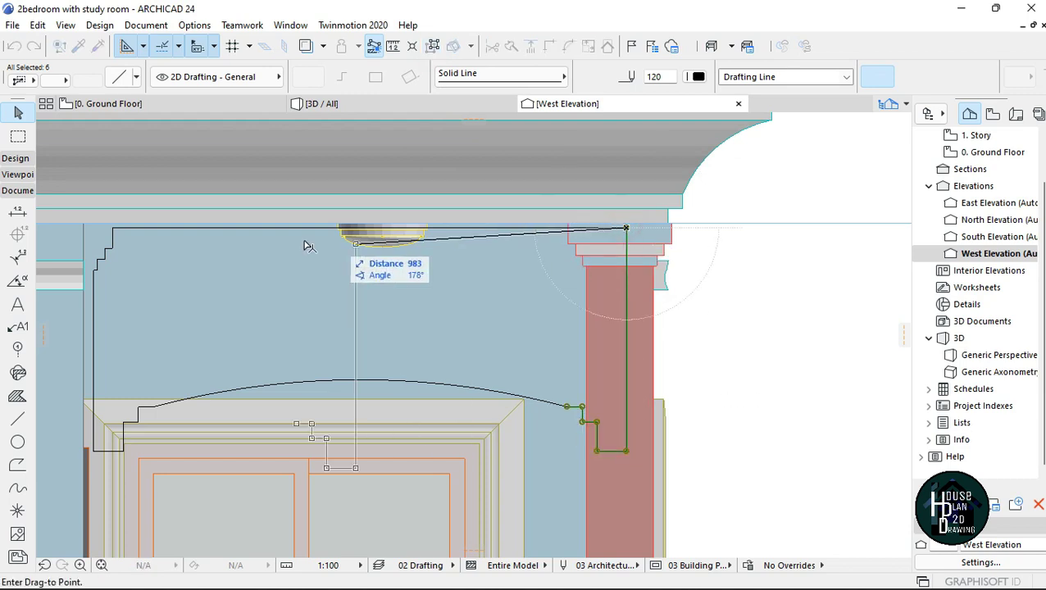
pyautogui.click(269, 229)
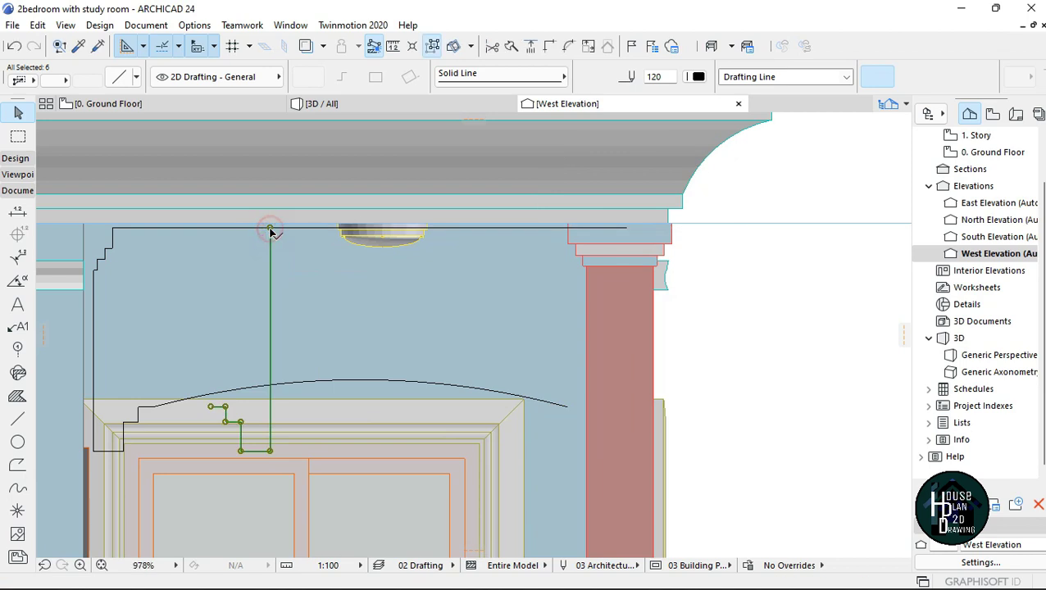
# Step: Move the outline's wall-end vertical edge with its stepped lines above and below along the top line toward the column
pyautogui.click(101, 321)
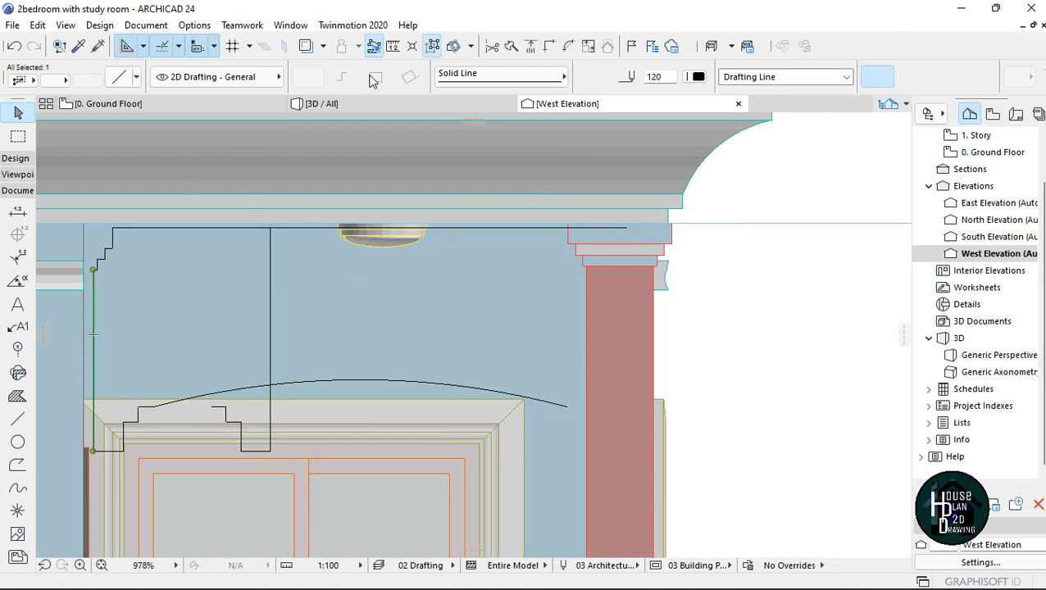
pyautogui.click(429, 47)
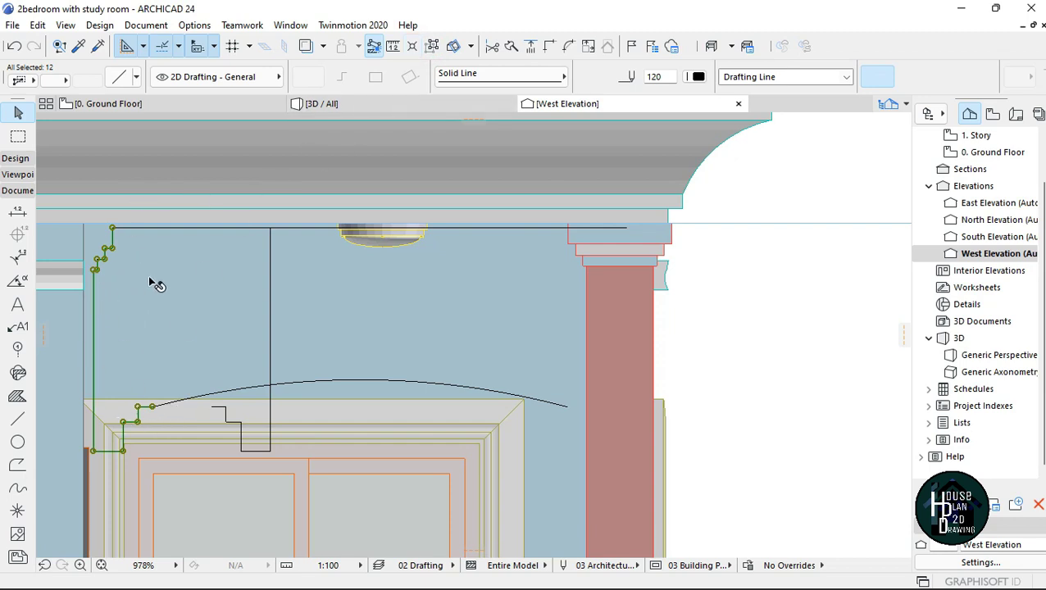
pyautogui.hotkey('ctrl', 'd')
pyautogui.click(112, 228)
pyautogui.click(462, 228)
pyautogui.scroll(-1, 484, 287)
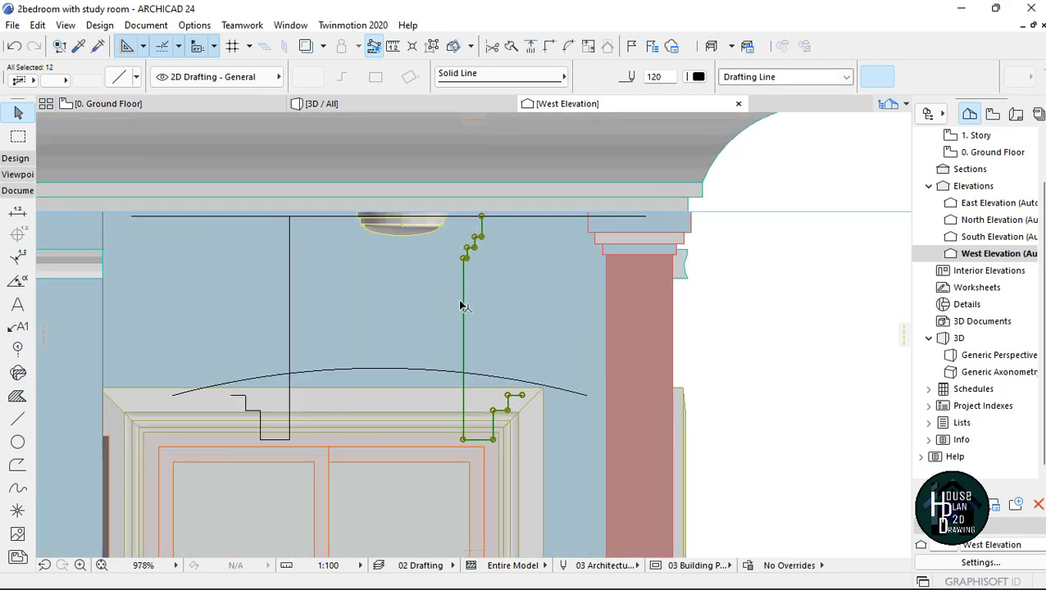
# Step: Mirror the moved stepped end lines about their own vertical edge so the capital-shaped notch faces the column
pyautogui.scroll(-1, 467, 306)
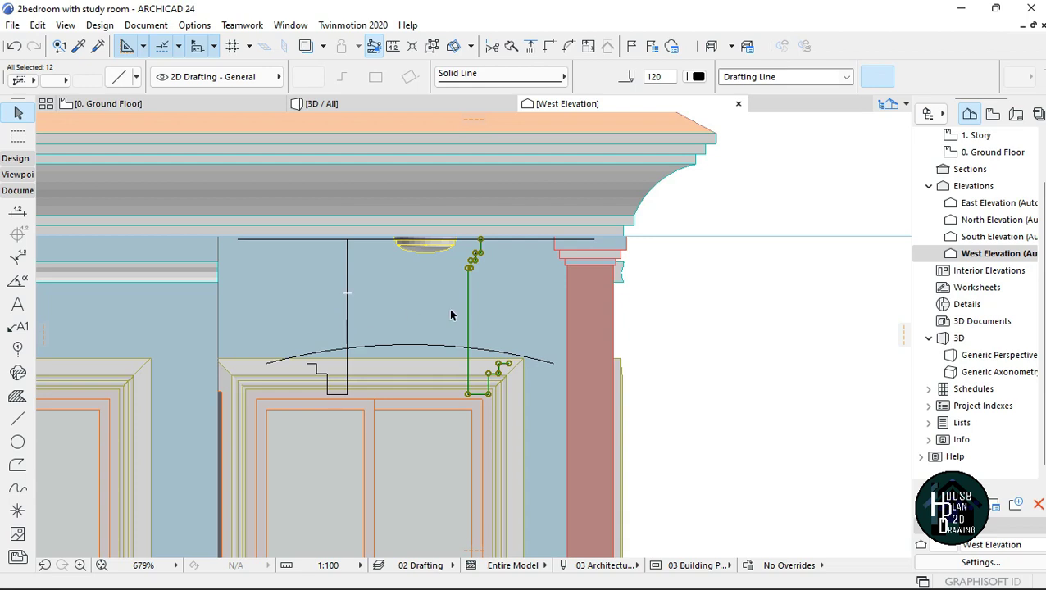
pyautogui.scroll(1, 548, 347)
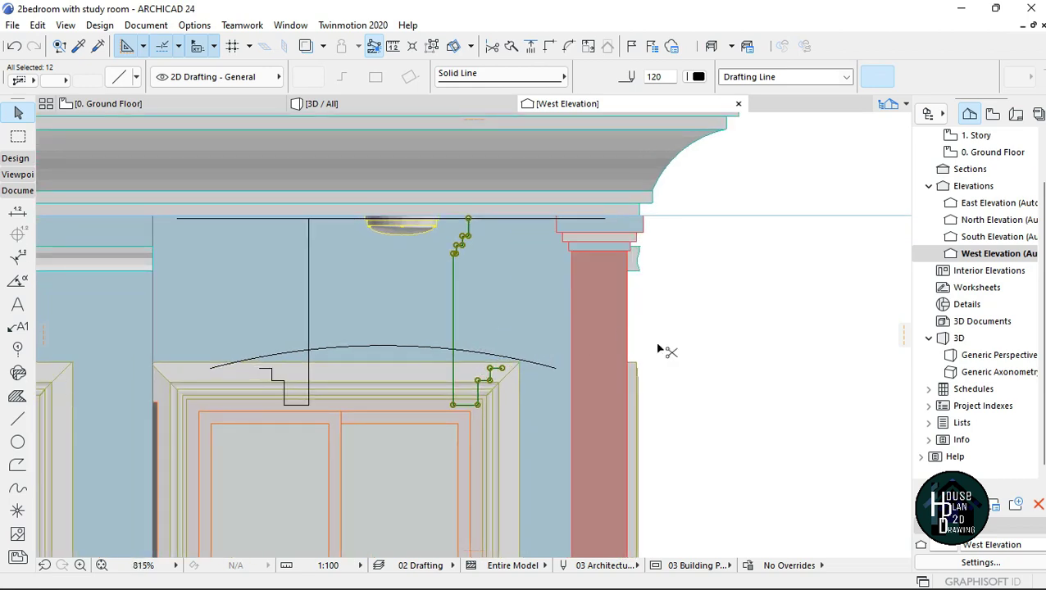
pyautogui.hotkey('ctrl', 'm')
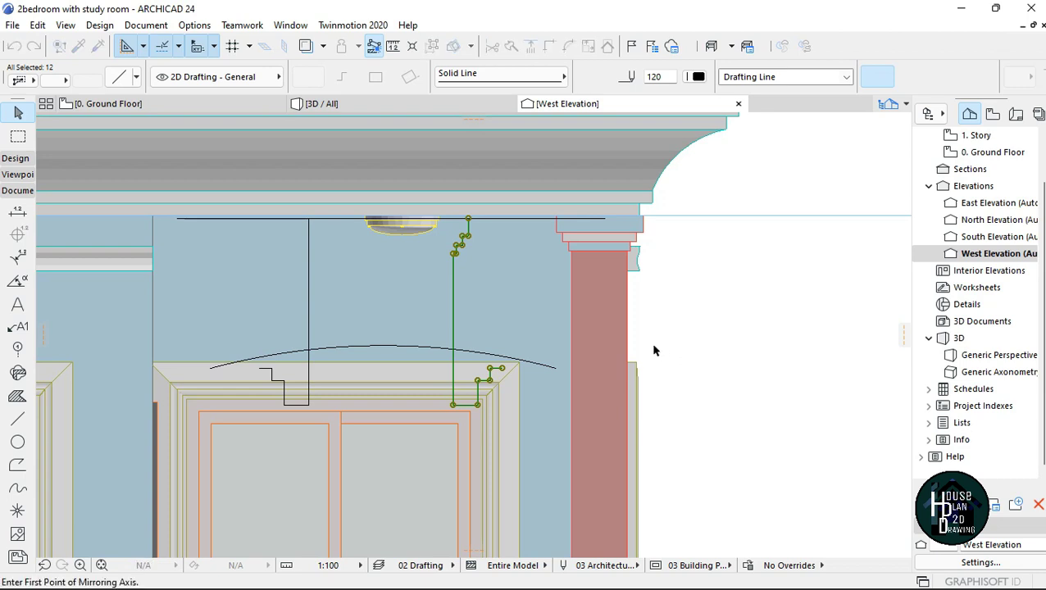
pyautogui.click(454, 406)
pyautogui.click(452, 427)
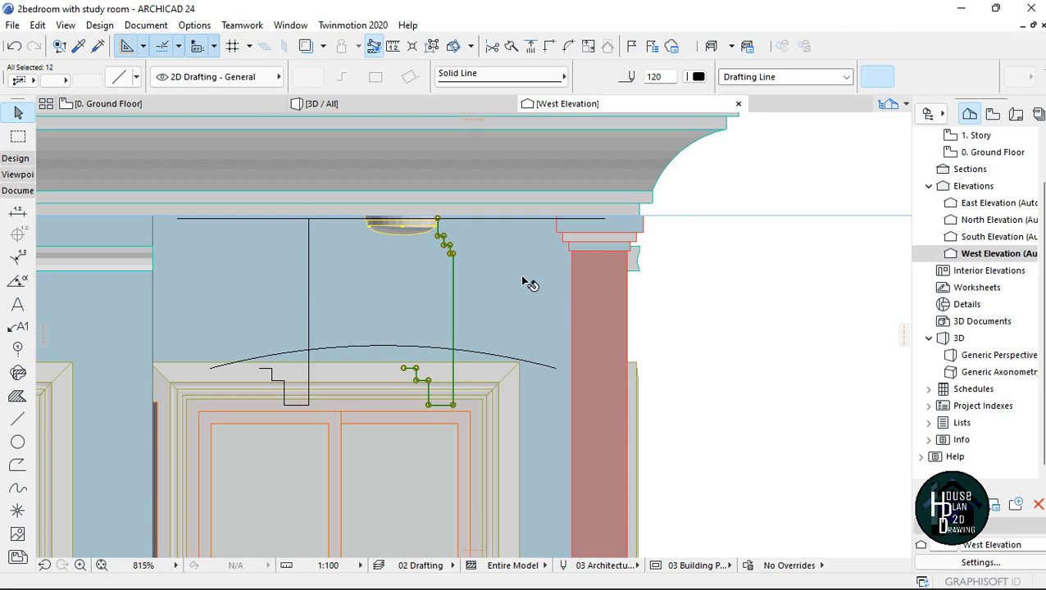
# Step: Move the mirrored stepped end lines against the column so their upper corner meets the top edge of its capital
pyautogui.hotkey('ctrl', 'd')
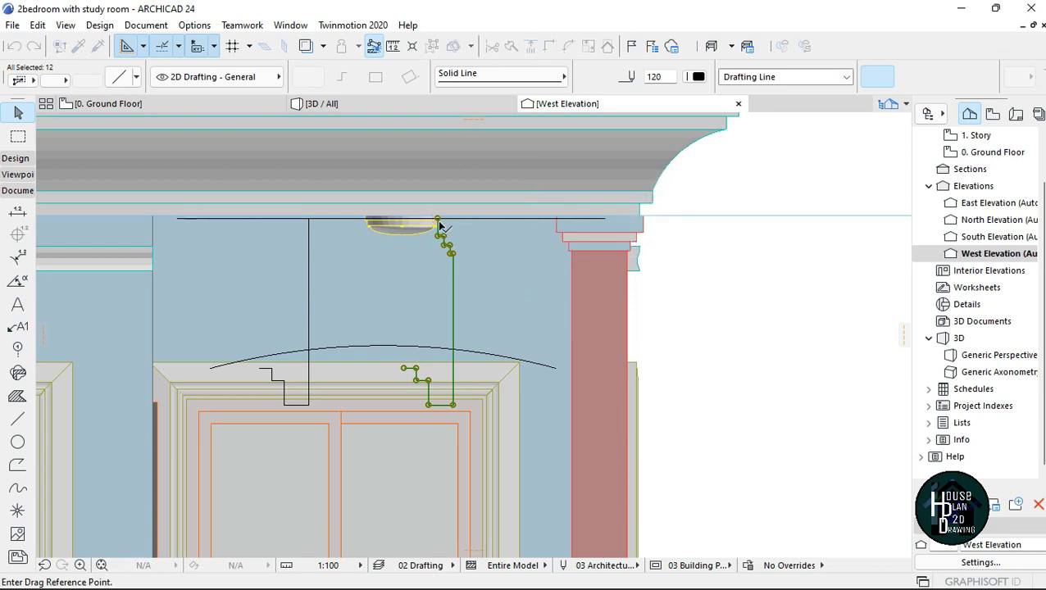
pyautogui.click(439, 223)
pyautogui.scroll(4, 558, 222)
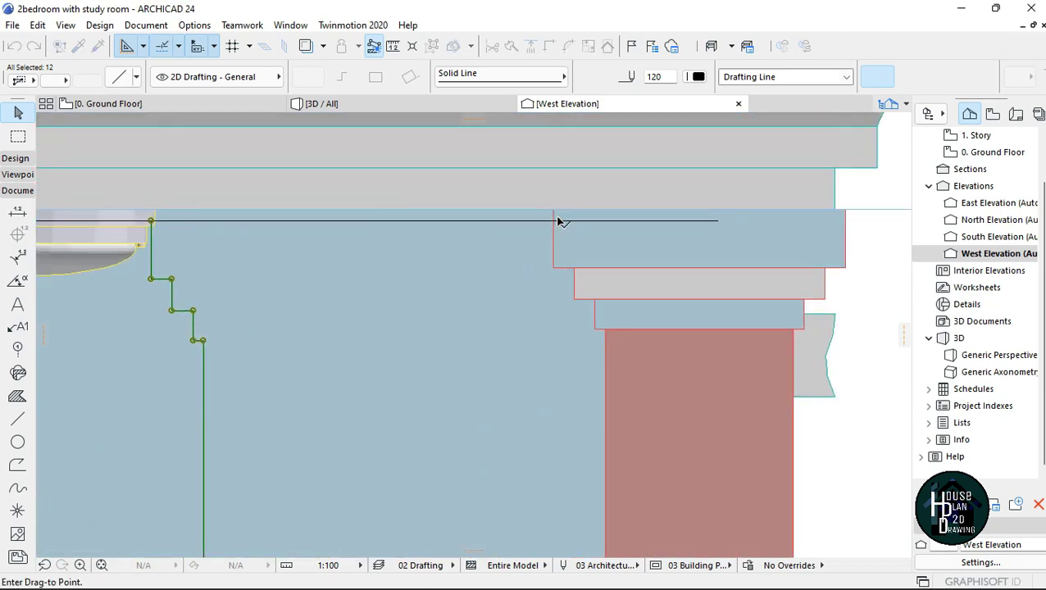
pyautogui.click(556, 217)
pyautogui.scroll(-3, 552, 247)
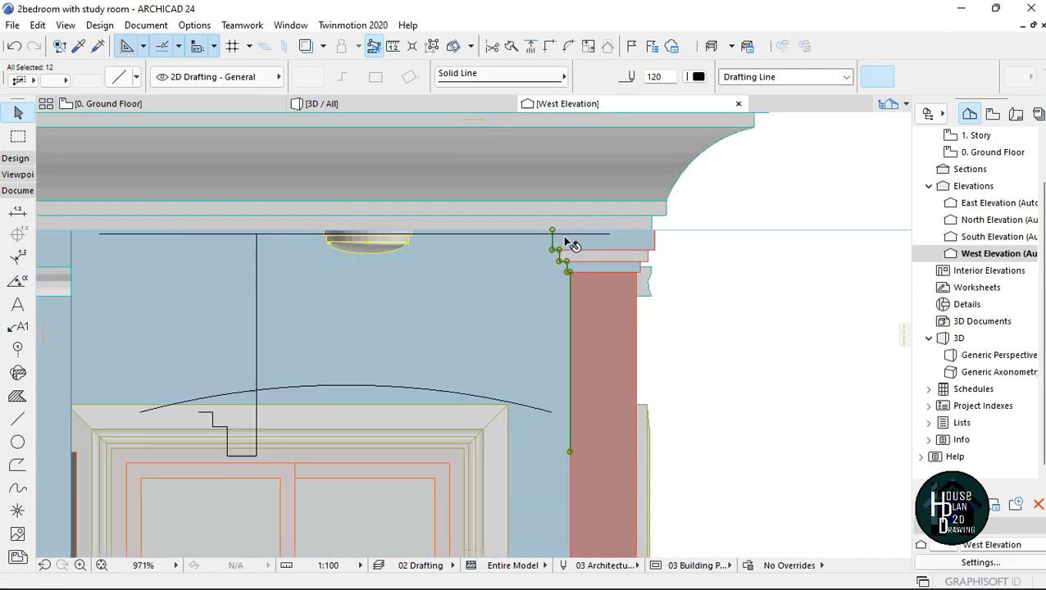
pyautogui.scroll(2, 546, 267)
pyautogui.scroll(-3, 287, 337)
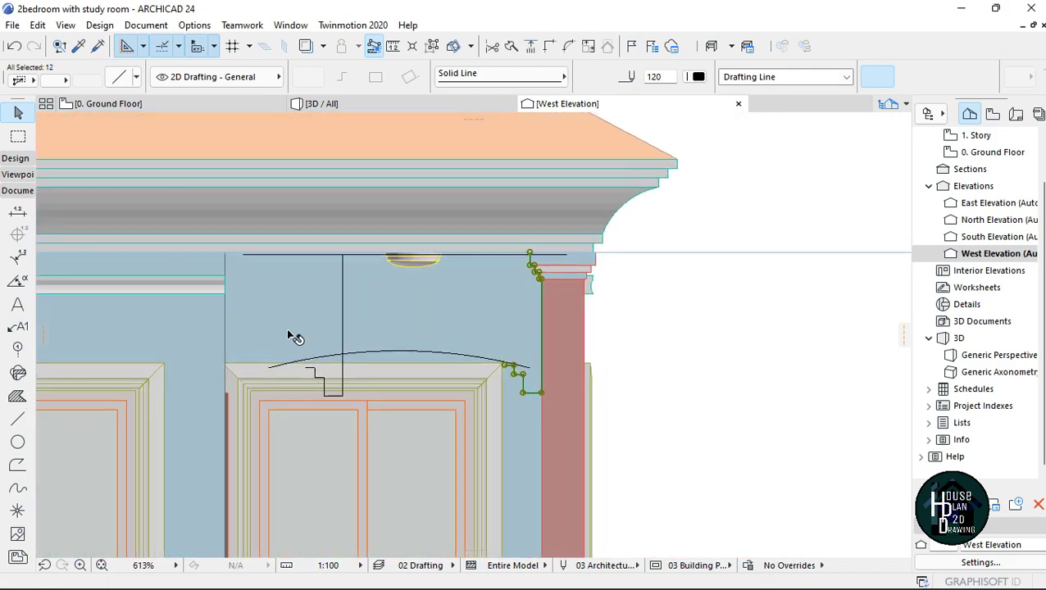
# Step: Mirror the other vertical edge and its lower stepped lines about that edge, leaving the top line out of the selection
pyautogui.scroll(2, 287, 326)
pyautogui.click(359, 327)
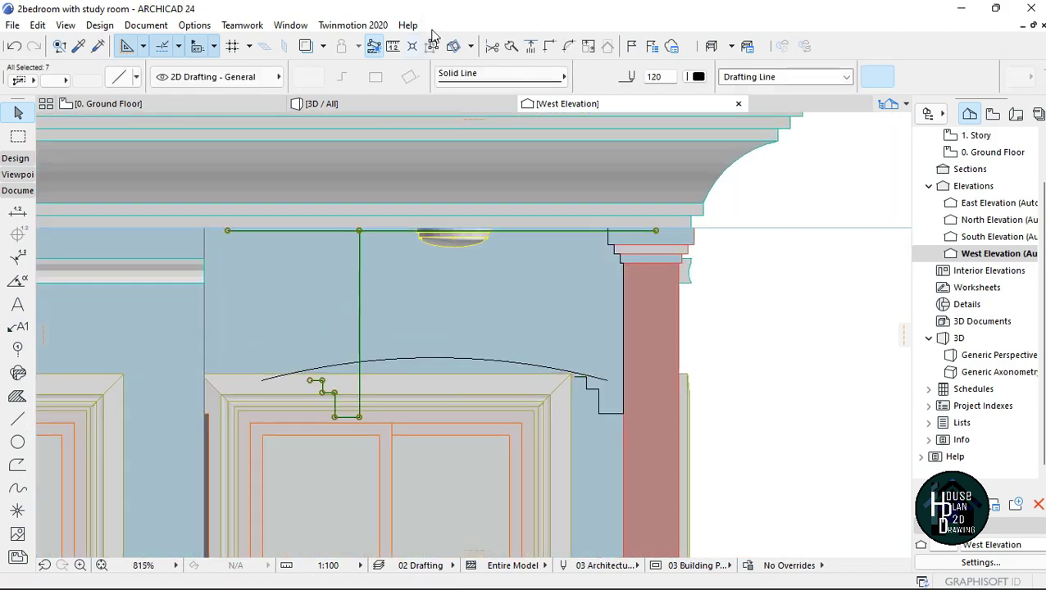
pyautogui.keyDown('shift'); pyautogui.click(388, 230); pyautogui.keyUp('shift')
pyautogui.hotkey('ctrl', 'm')
pyautogui.click(359, 418)
pyautogui.click(361, 441)
# Step: Move the mirrored plain end lines to the wall corner directly under the eaves
pyautogui.hotkey('ctrl', 'd')
pyautogui.scroll(3, 361, 222)
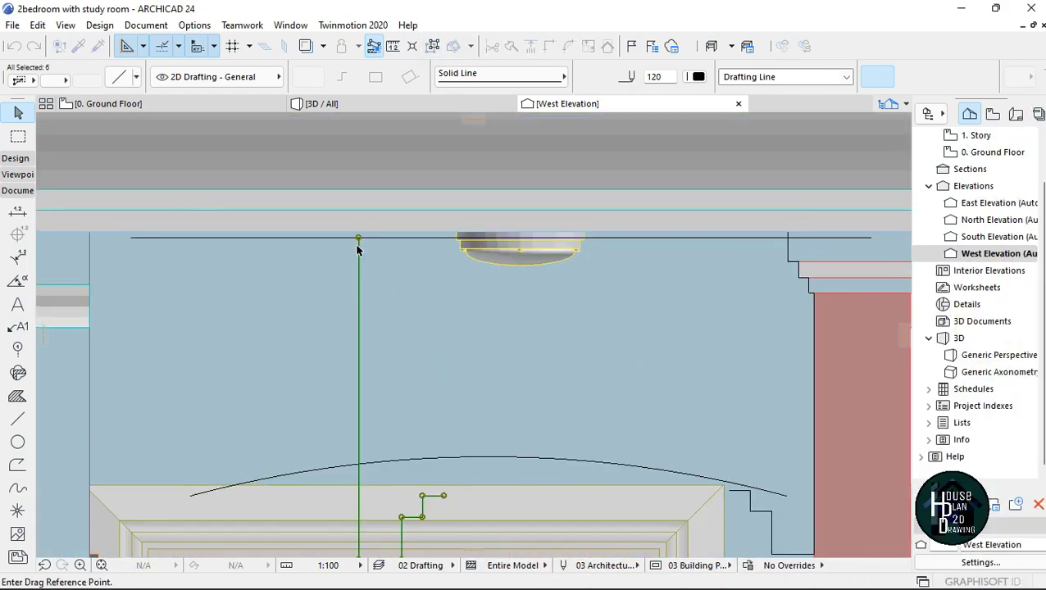
pyautogui.click(358, 238)
pyautogui.scroll(-4, 358, 238)
pyautogui.scroll(6, 281, 245)
pyautogui.click(300, 285)
pyautogui.scroll(-4, 300, 285)
pyautogui.press('Escape')
# Step: Move the outline's top line to start at the wall corner and shorten its other end to the column capital
pyautogui.click(405, 287)
pyautogui.hotkey('ctrl', 'd')
pyautogui.scroll(5, 328, 287)
pyautogui.click(328, 286)
pyautogui.click(271, 280)
pyautogui.scroll(-5, 236, 310)
pyautogui.scroll(-4, 235, 312)
pyautogui.scroll(5, 609, 304)
pyautogui.click(596, 293)
pyautogui.click(561, 292)
pyautogui.scroll(-4, 676, 279)
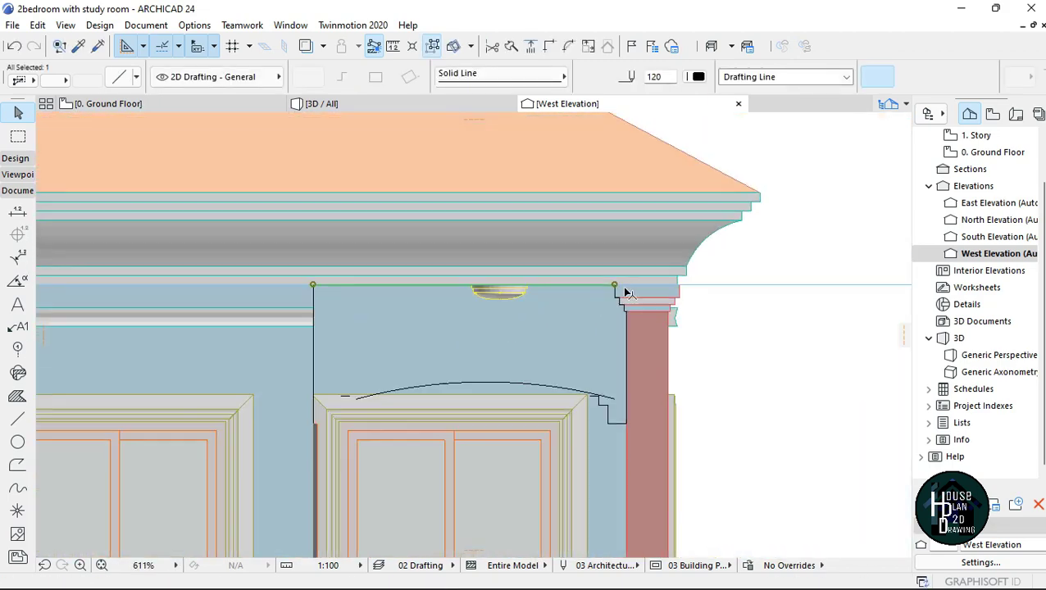
# Step: Stretch both ends of the arc to meet the inner ends of the stepped lines at the wall and column sides
pyautogui.scroll(2, 479, 361)
pyautogui.click(449, 353)
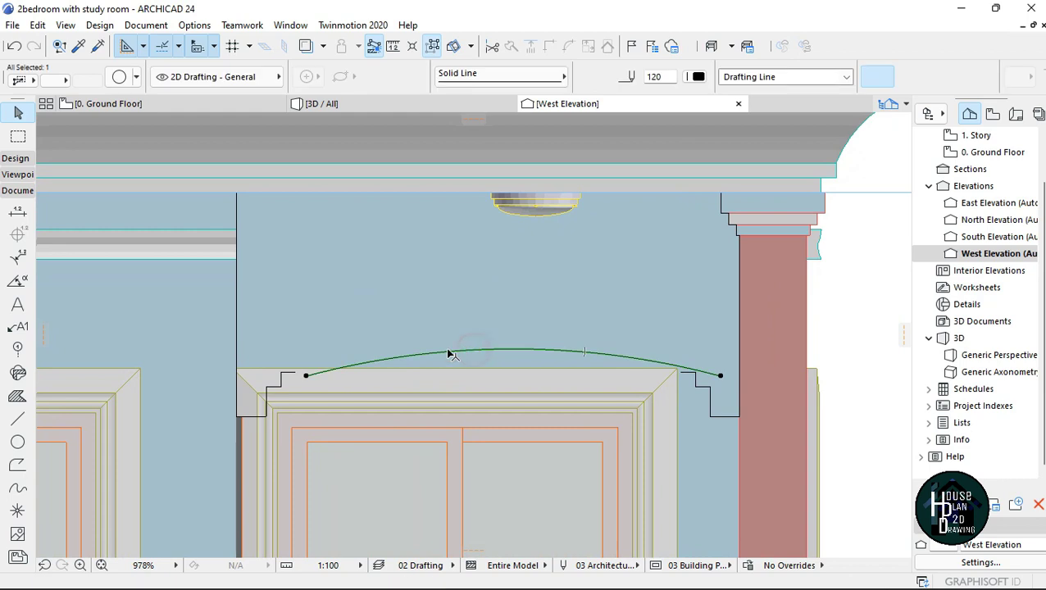
pyautogui.click(306, 377)
pyautogui.click(755, 173)
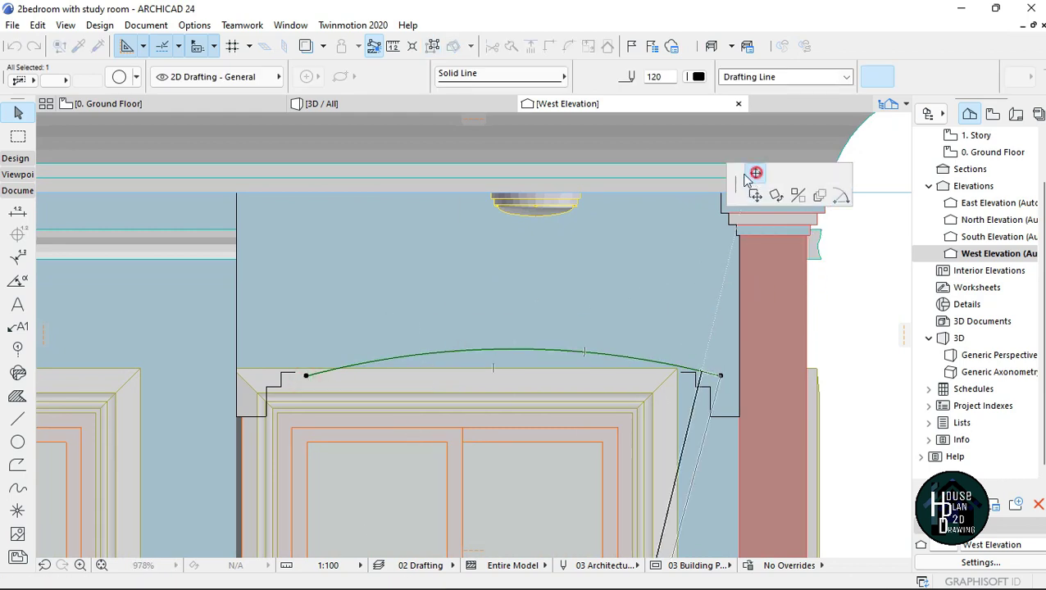
pyautogui.click(305, 374)
pyautogui.click(719, 376)
pyautogui.scroll(2, 704, 369)
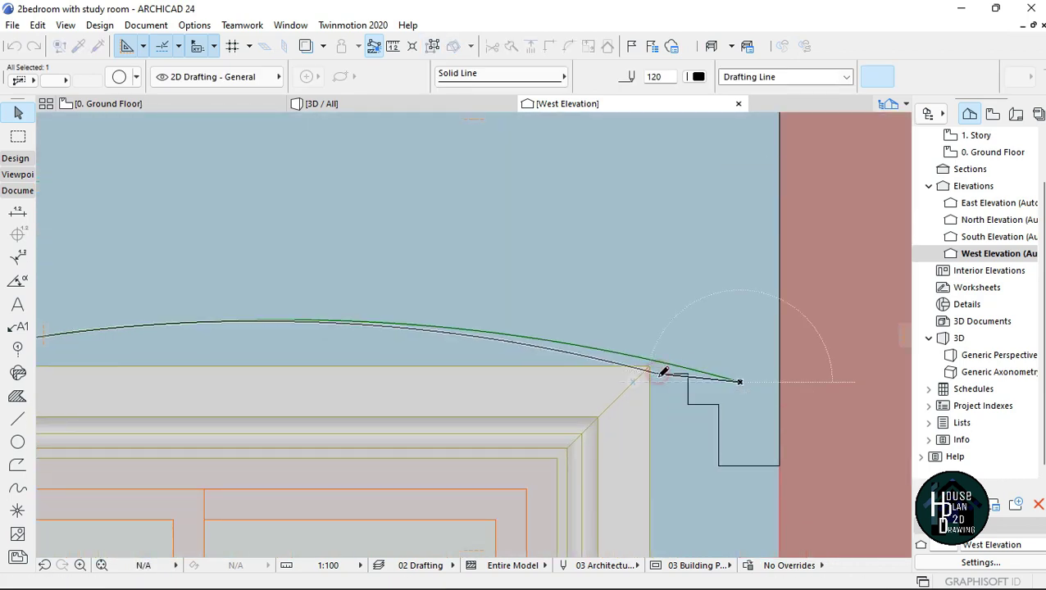
pyautogui.click(664, 370)
pyautogui.scroll(-4, 660, 369)
pyautogui.click(584, 313)
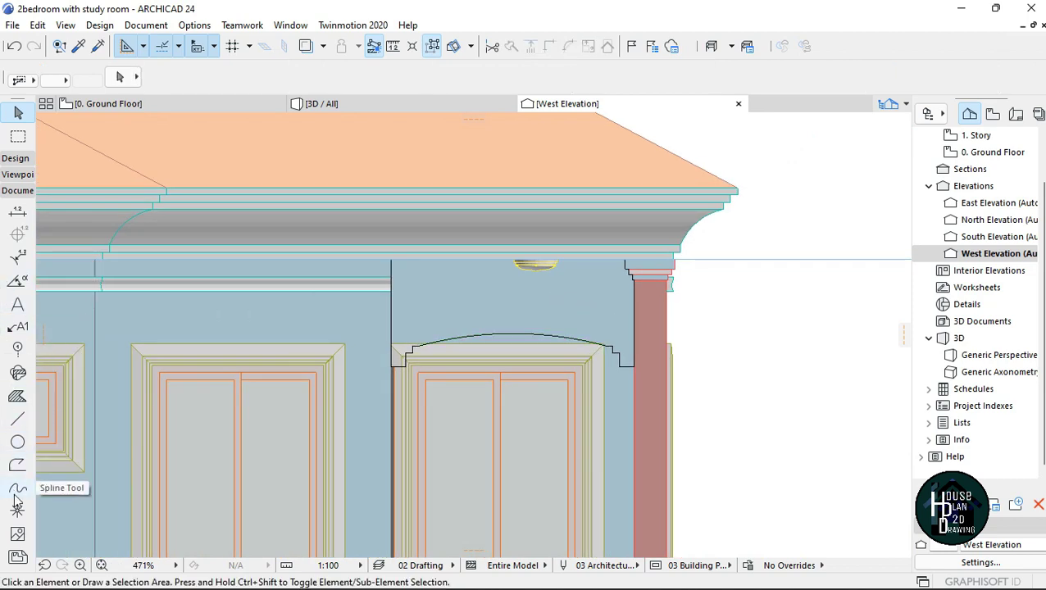
# Step: Create a flat Morph from the closed arch outline with the Morph tool and Magic Wand
pyautogui.click(16, 159)
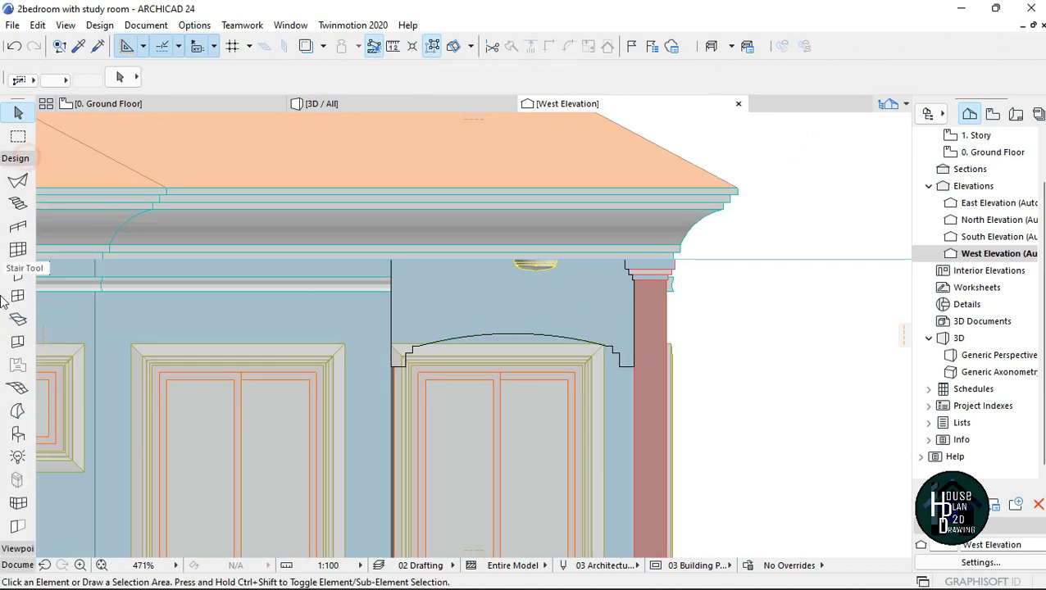
pyautogui.click(18, 412)
pyautogui.click(402, 272)
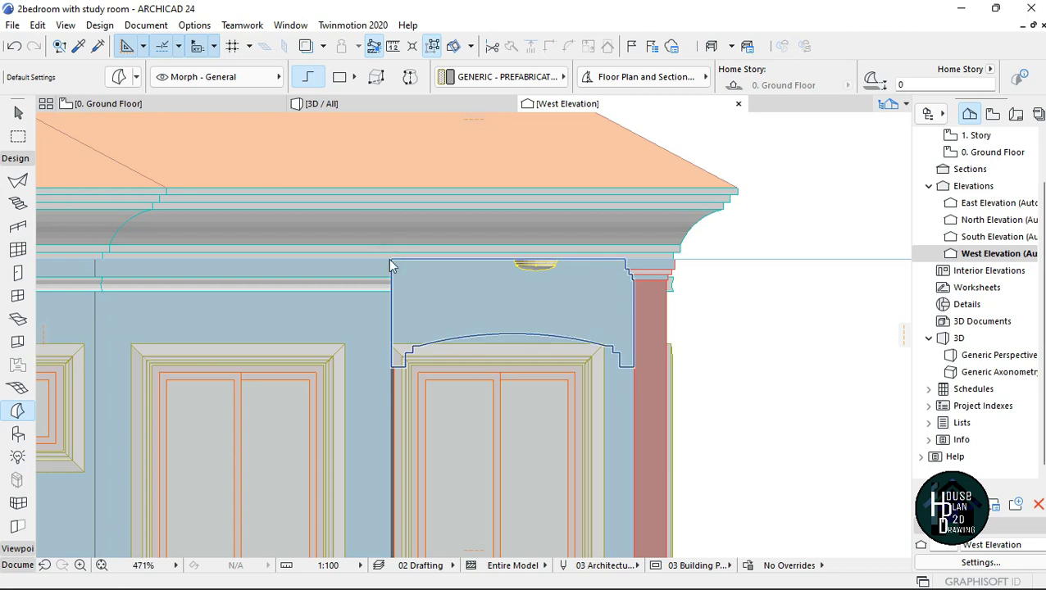
pyautogui.click(391, 266)
pyautogui.press('Escape')
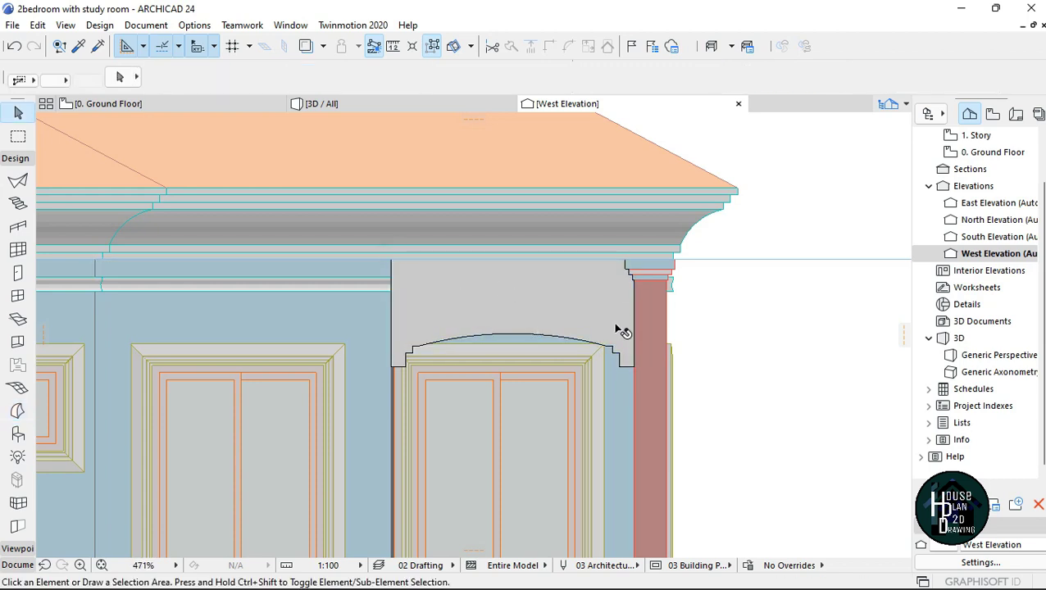
# Step: Find the flat arch Morph outside the house in 3D and extrude it toward the house to the porch beam's thickness
pyautogui.click(373, 105)
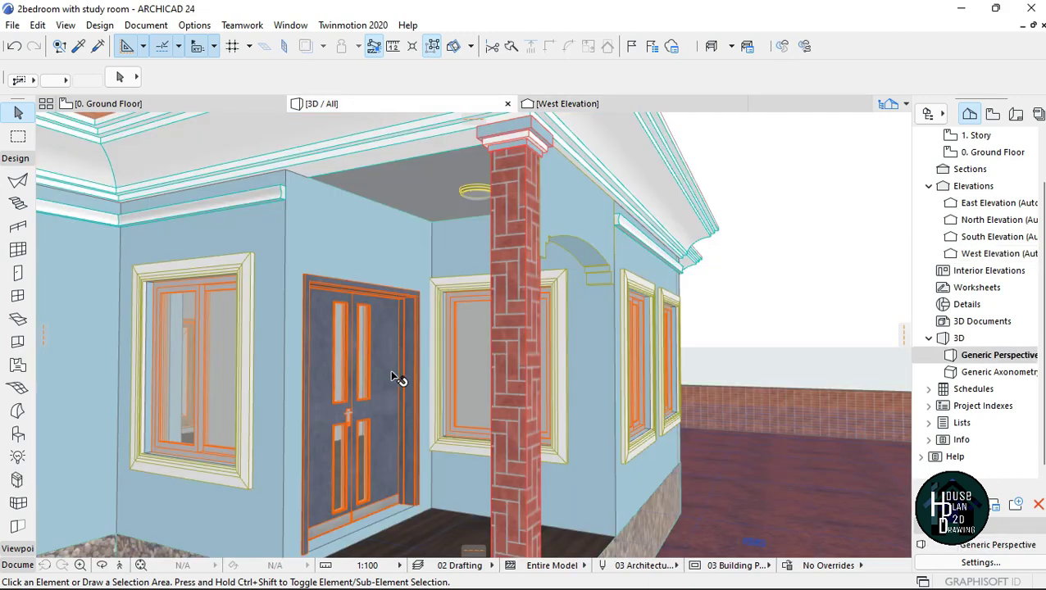
pyautogui.click(121, 565)
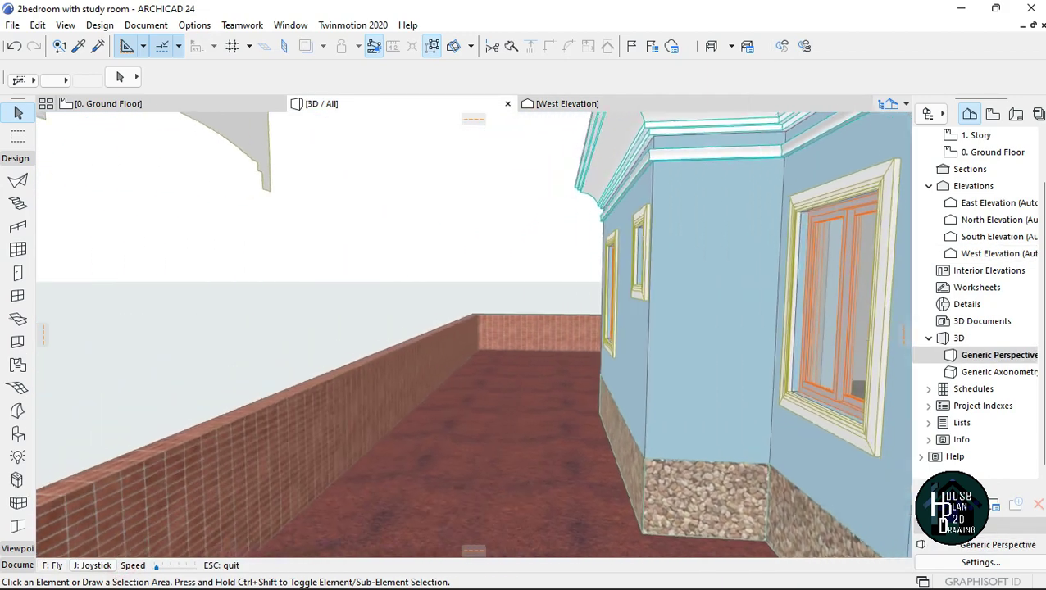
pyautogui.press('Up')
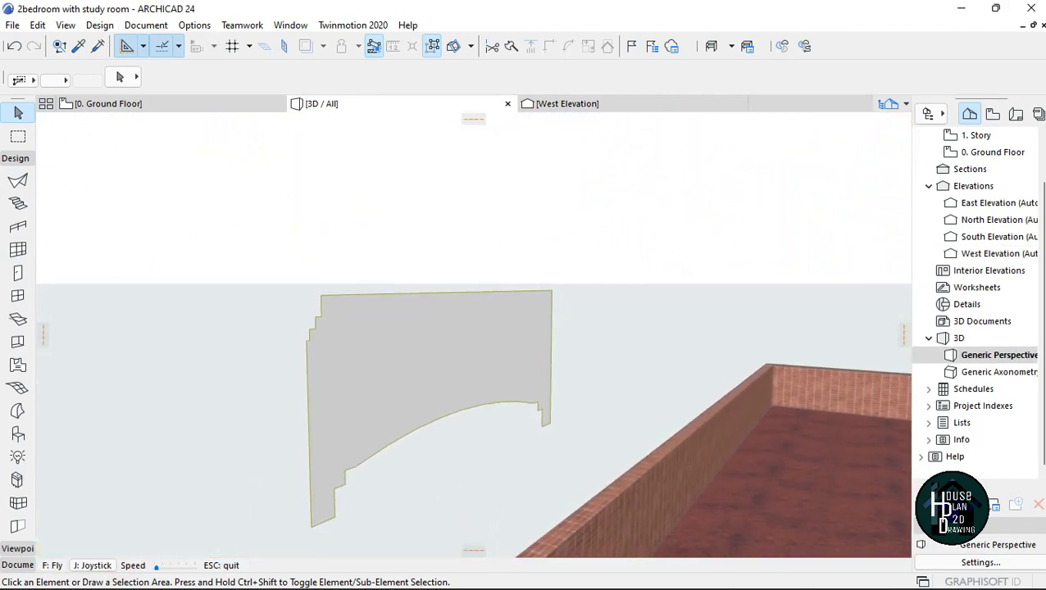
pyautogui.press('Up')
pyautogui.click(403, 293)
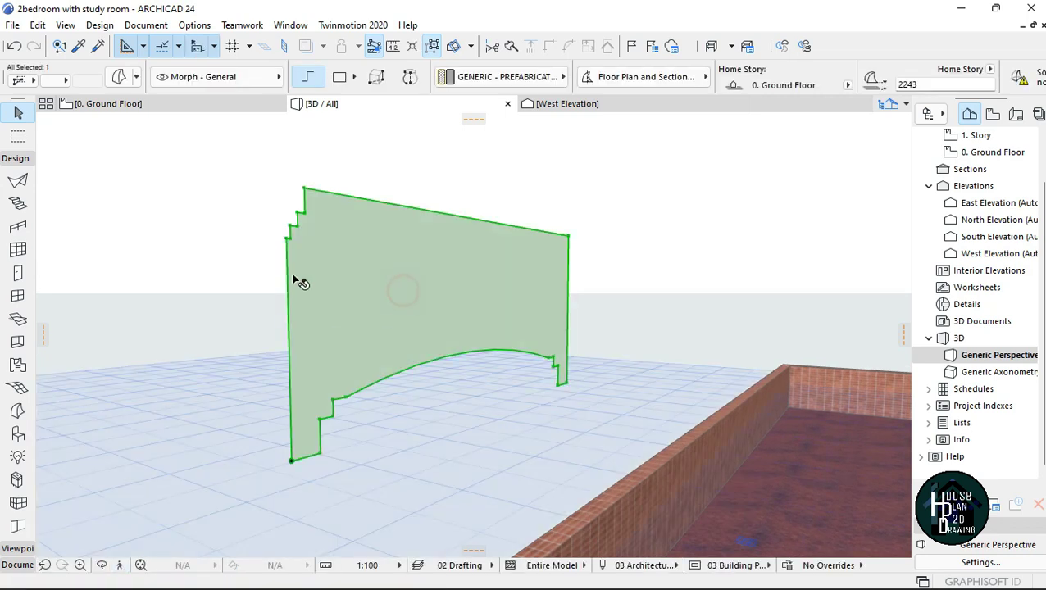
pyautogui.click(305, 192)
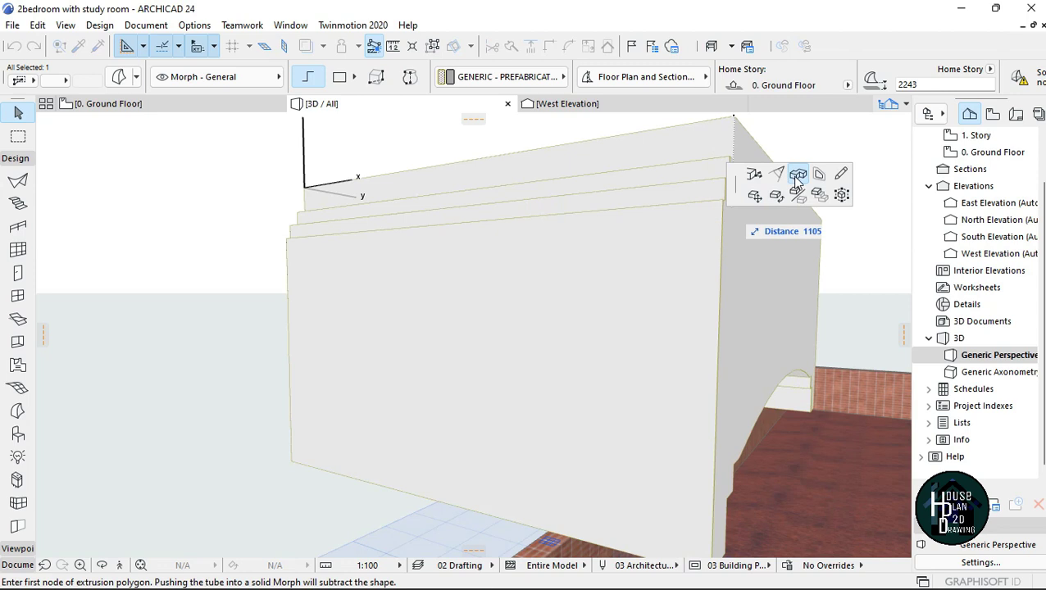
pyautogui.click(800, 179)
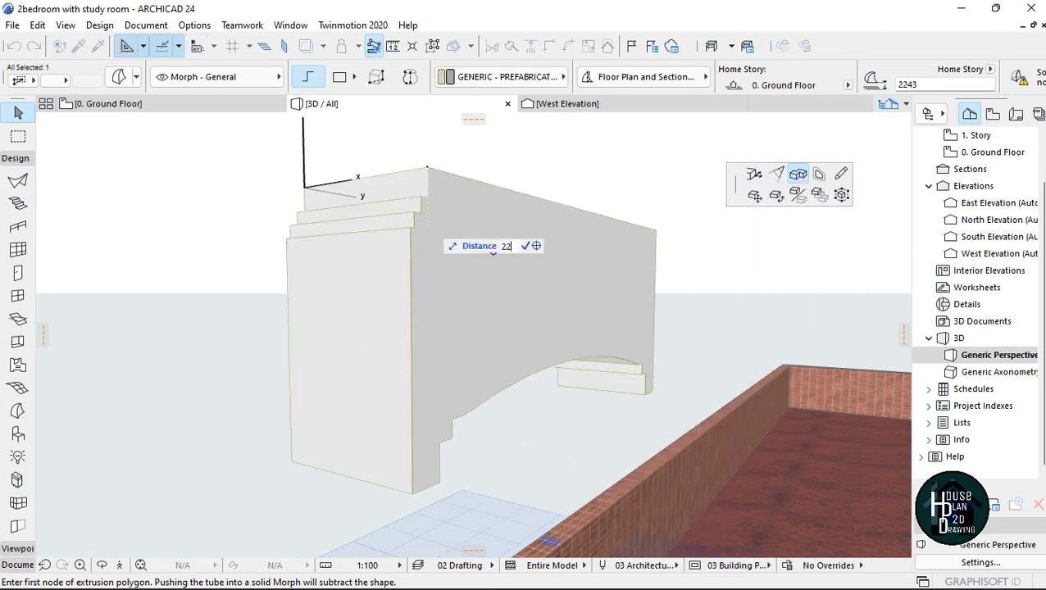
pyautogui.press('Return')
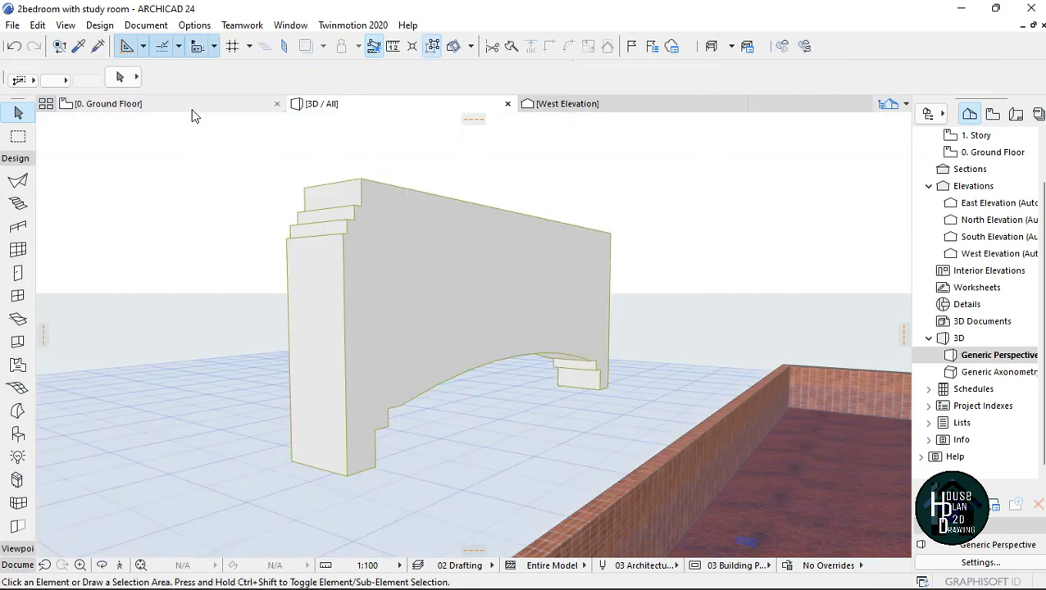
# Step: Move the arch Morph on the Ground Floor plan onto the sit-out's west beam, aligning its end corner with the column's corner
pyautogui.click(190, 108)
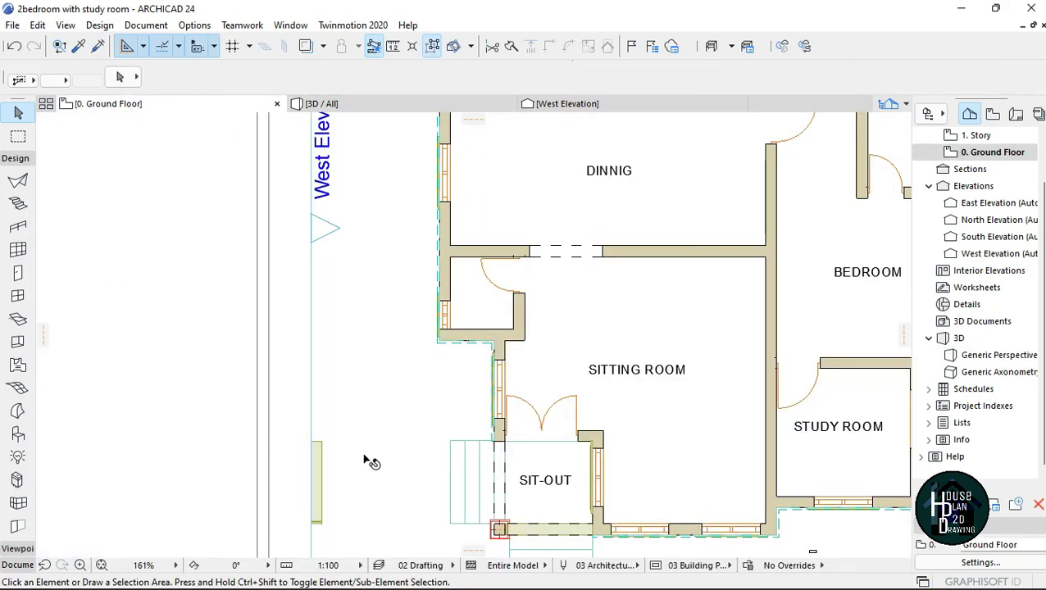
pyautogui.scroll(-2, 369, 455)
pyautogui.scroll(3, 338, 432)
pyautogui.scroll(3, 334, 461)
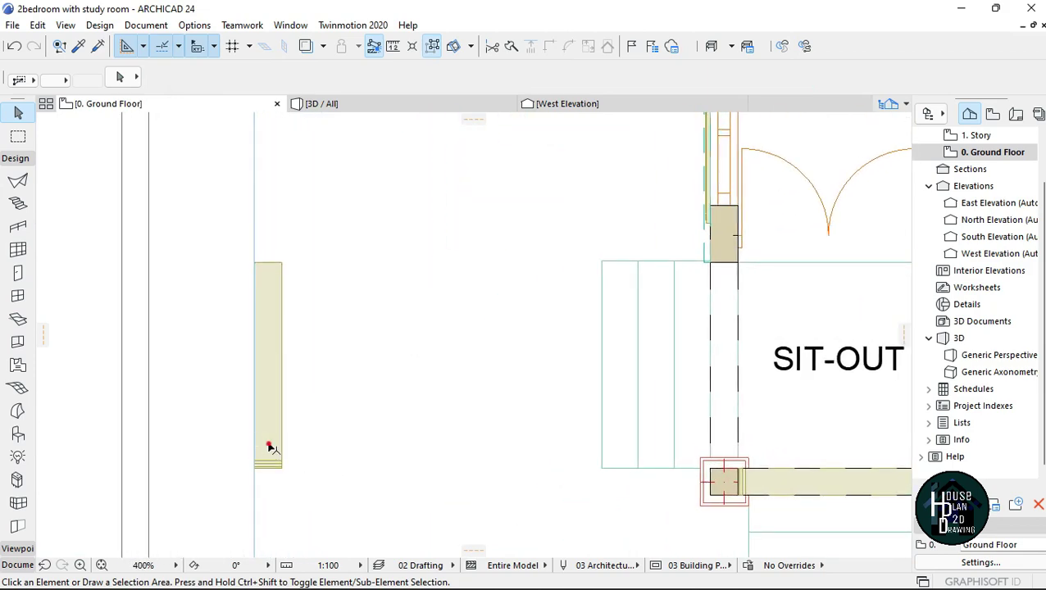
pyautogui.click(272, 449)
pyautogui.scroll(2, 289, 518)
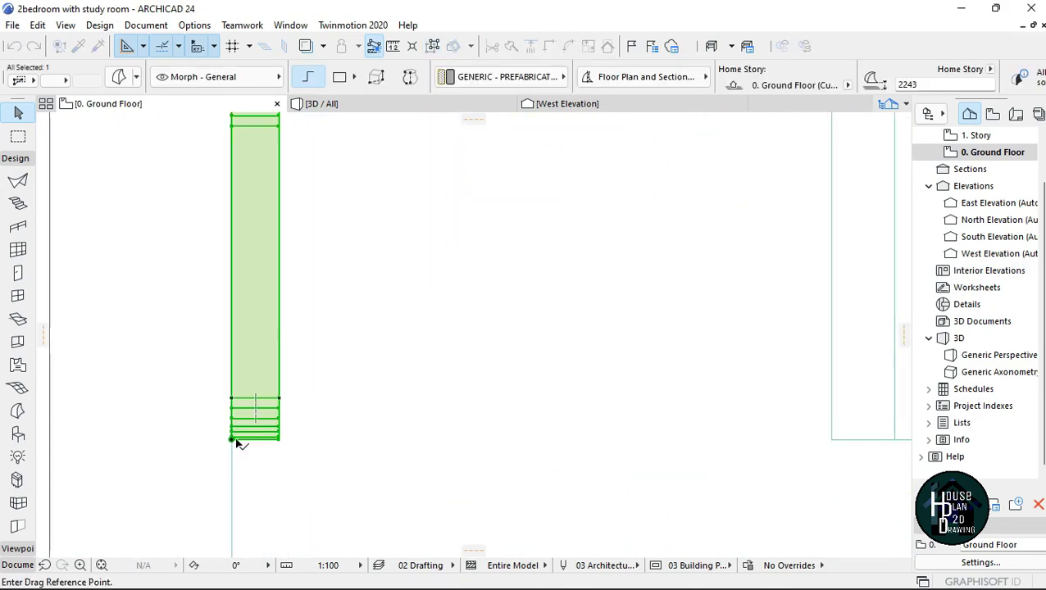
pyautogui.scroll(-2, 223, 424)
pyautogui.scroll(2, 537, 432)
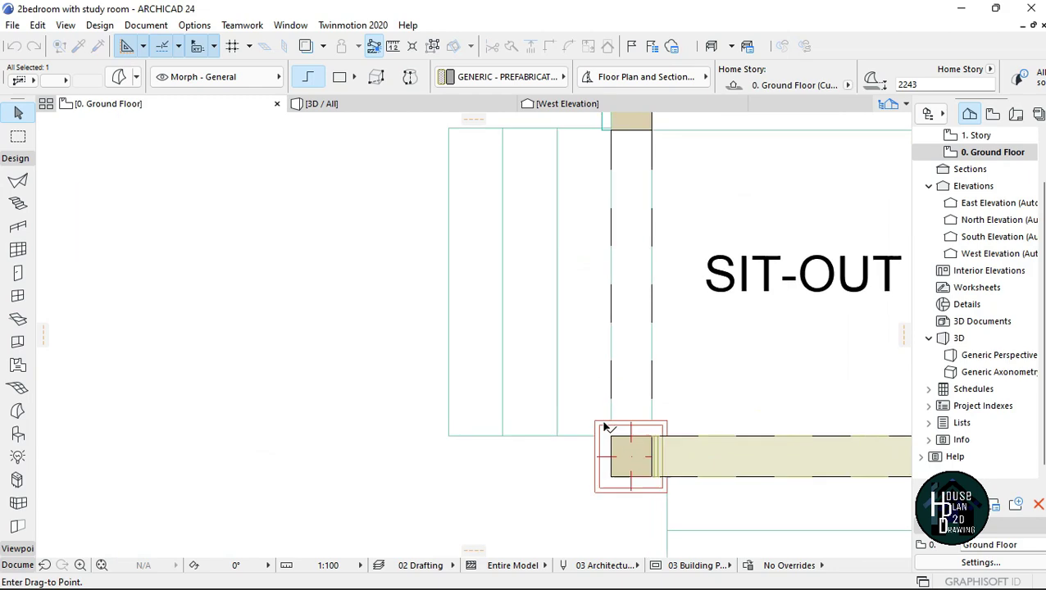
pyautogui.scroll(2, 603, 427)
pyautogui.click(620, 450)
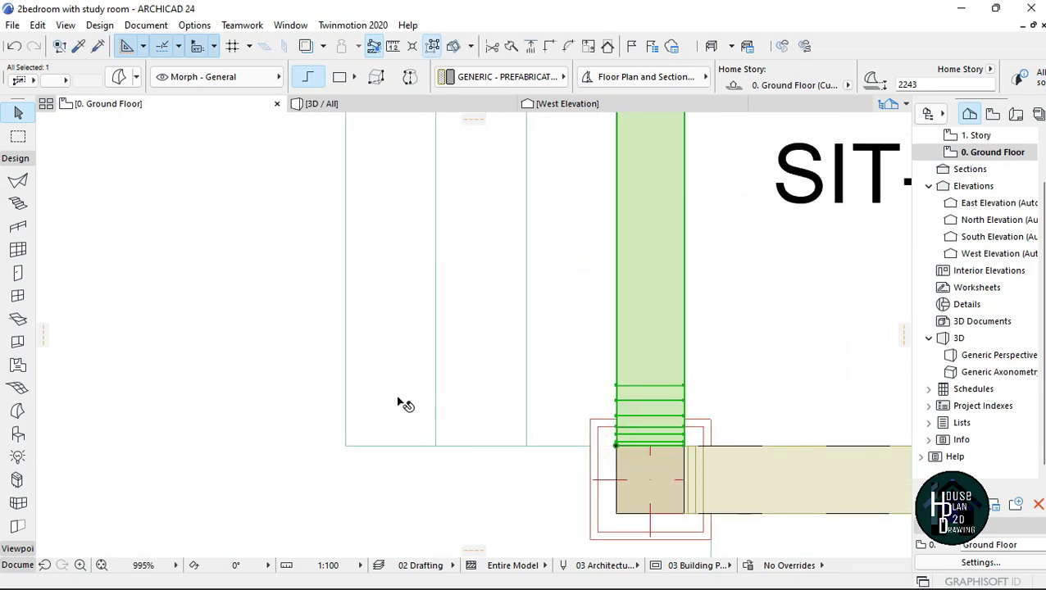
pyautogui.press('Escape')
# Step: Examine the west arch's fit between wall and column in the 3D perspective, walking around the porch
pyautogui.click(371, 106)
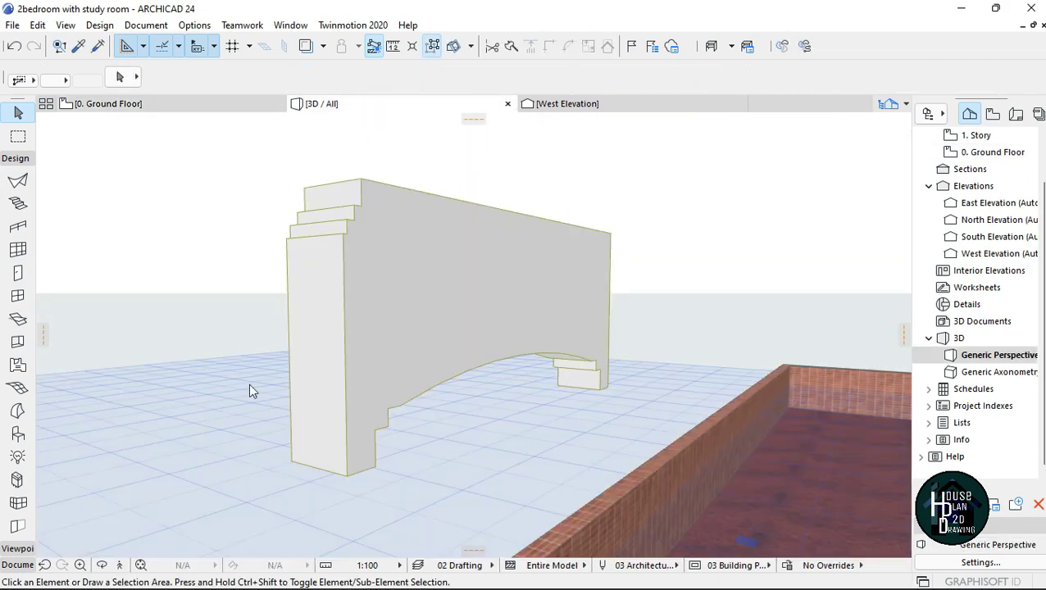
pyautogui.click(142, 565)
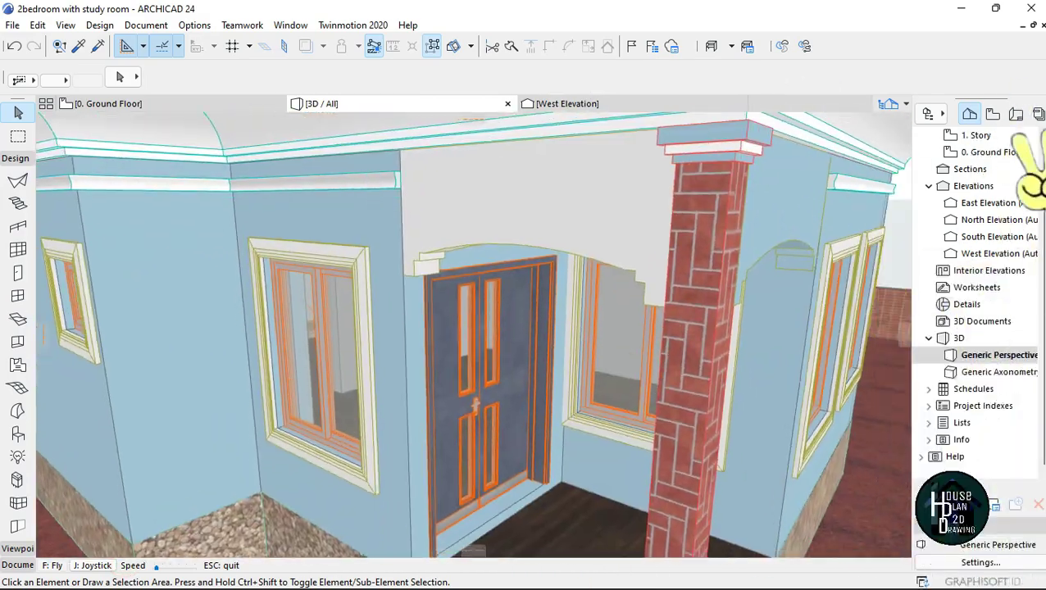
pyautogui.press('Right')
pyautogui.press('Left')
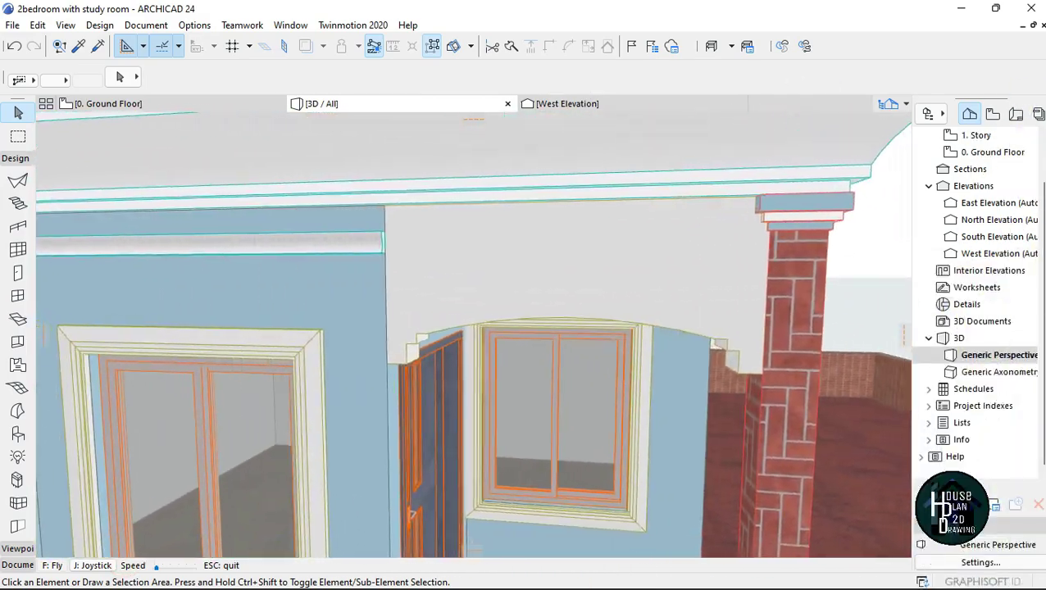
pyautogui.press('Right')
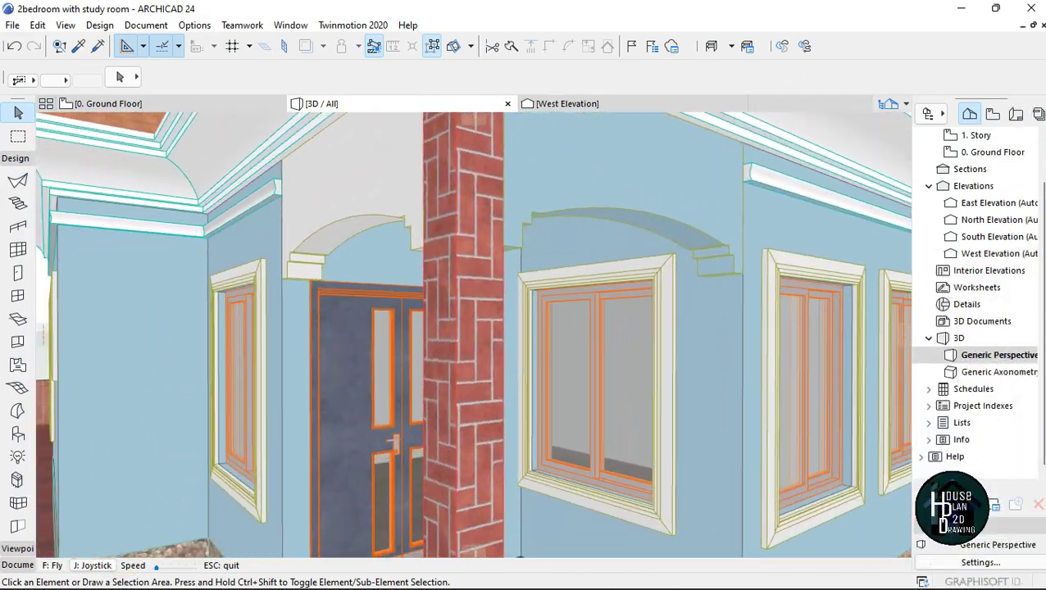
pyautogui.press('Down')
pyautogui.press('Left')
pyautogui.press('Escape')
# Step: Set the surface of the west arch Morph above the entrance door to Paint - Pale Blue
pyautogui.click(427, 223)
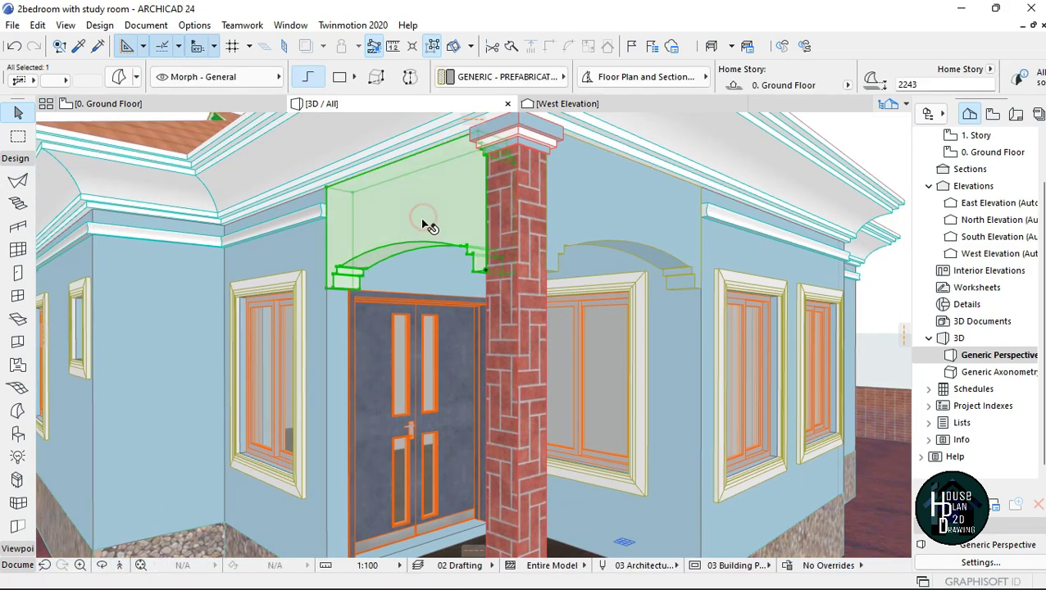
pyautogui.hscroll(5, 820, 77)
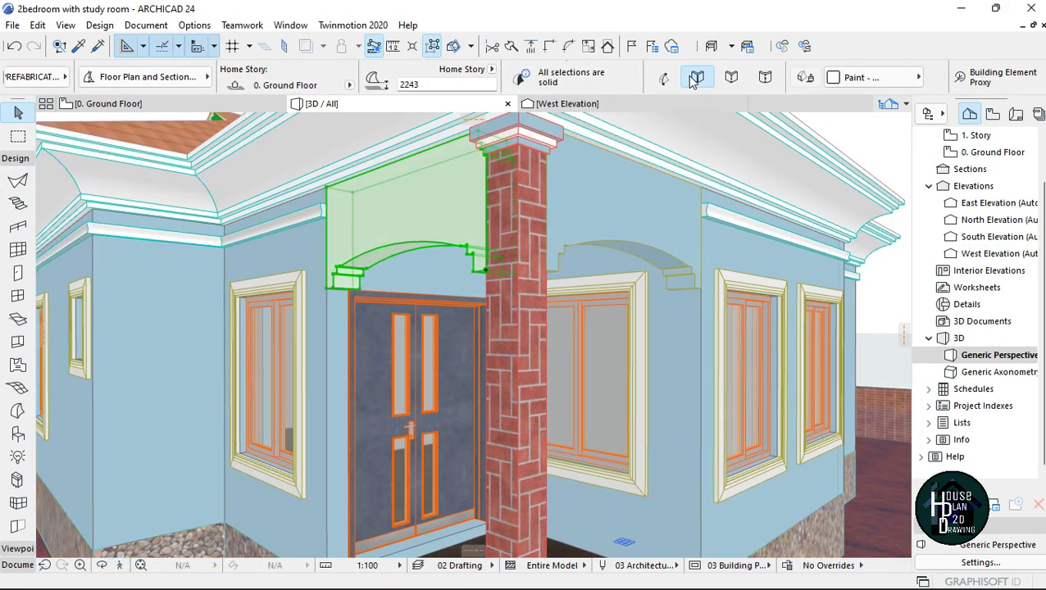
pyautogui.click(855, 77)
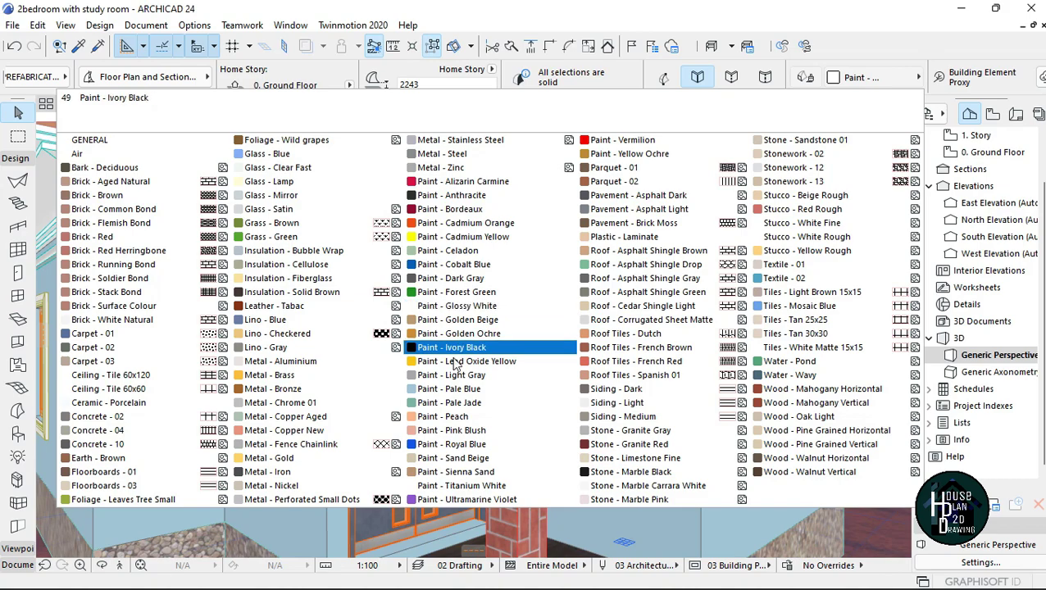
pyautogui.click(454, 388)
pyautogui.press('Escape')
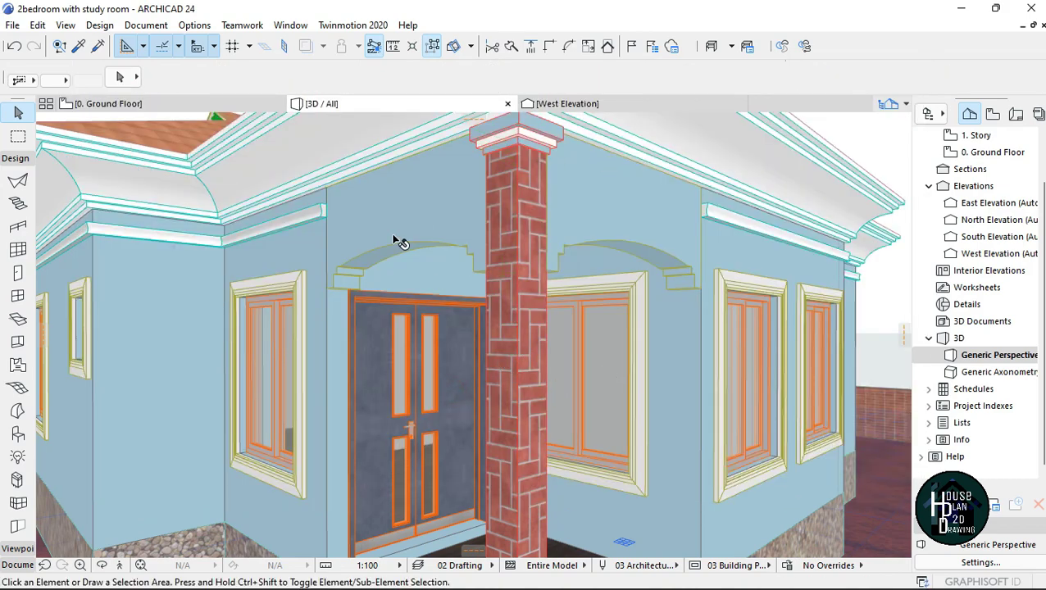
# Step: Inspect both porch arches and the corner column in 3D from closer and farther viewpoints
pyautogui.click(121, 566)
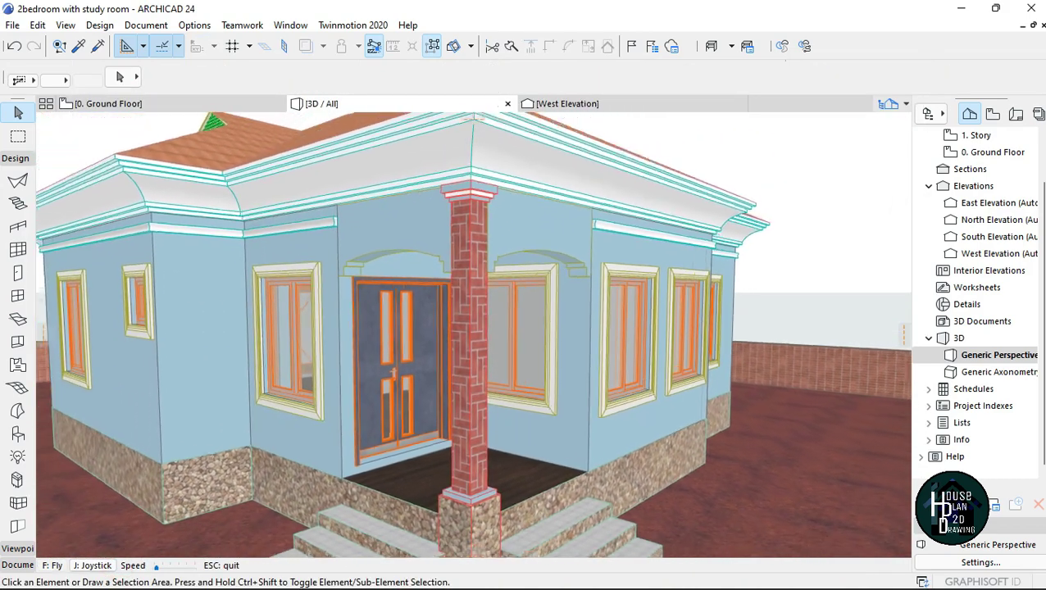
pyautogui.press('Down')
pyautogui.press('Up')
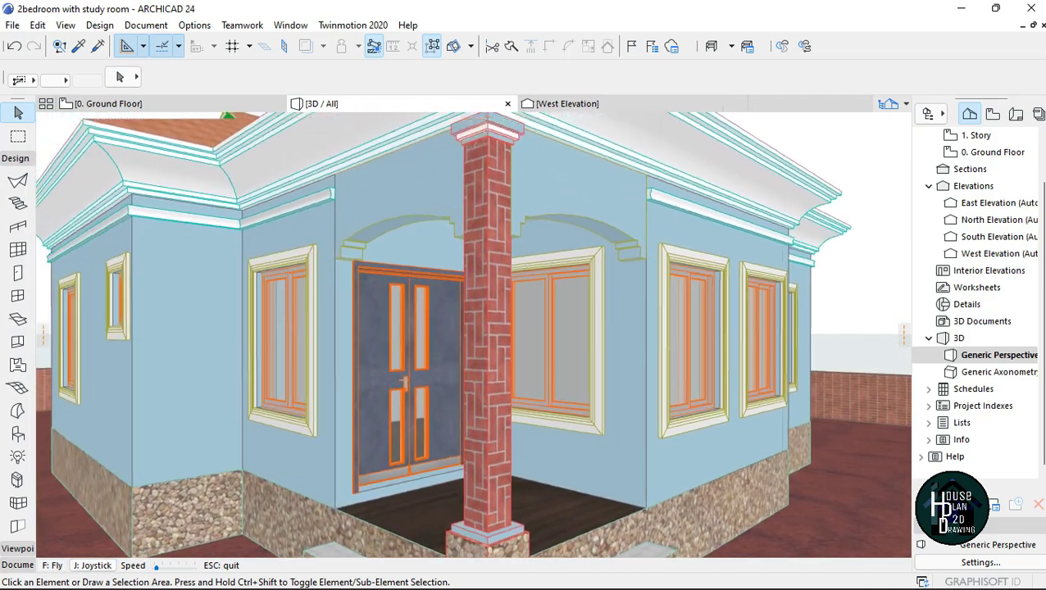
pyautogui.press('Down')
pyautogui.press('Down')
pyautogui.press('Right')
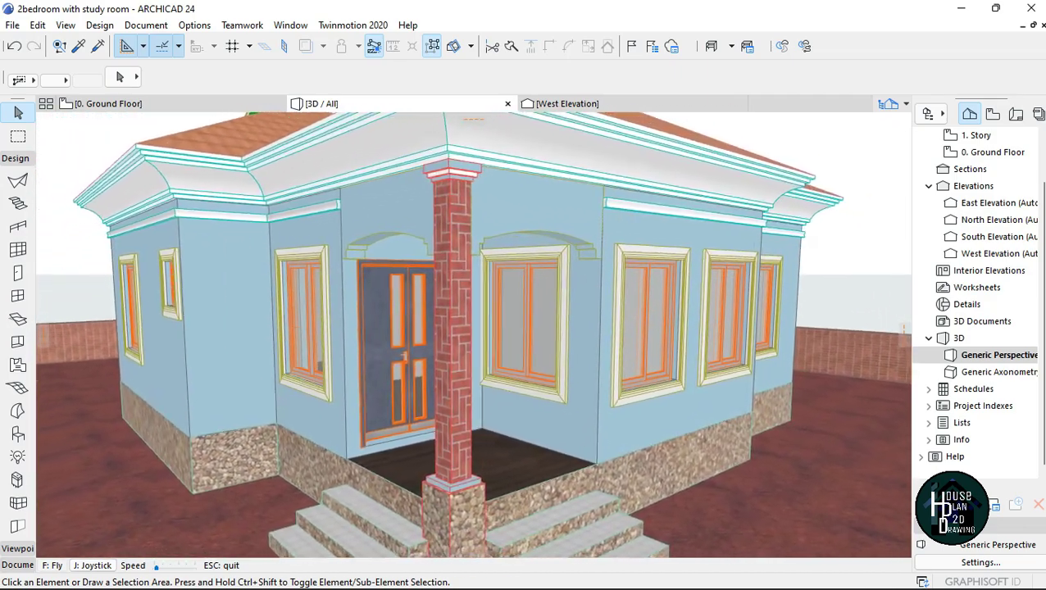
pyautogui.press('Up')
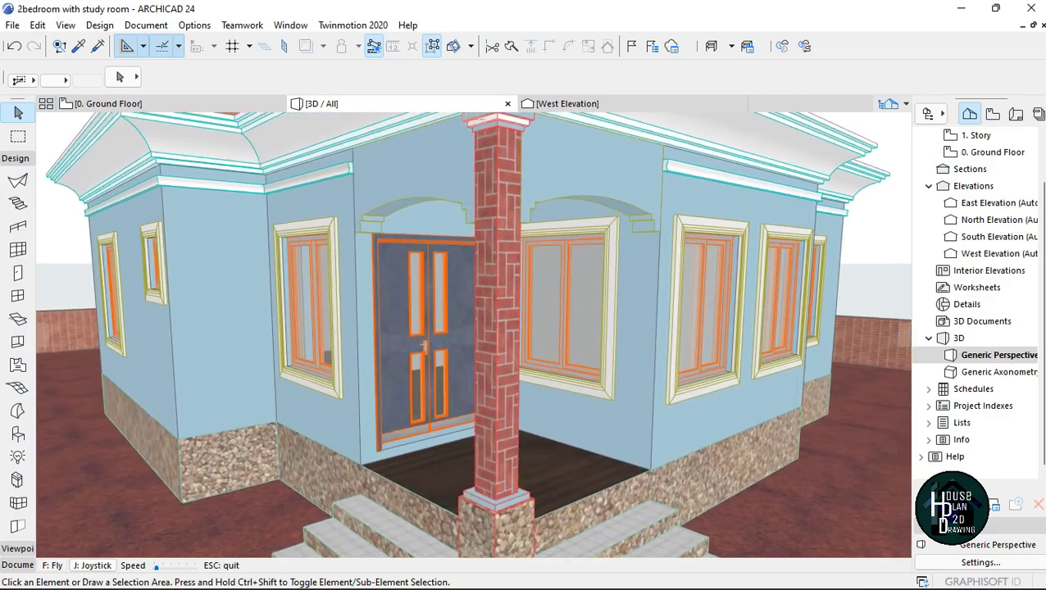
pyautogui.press('Up')
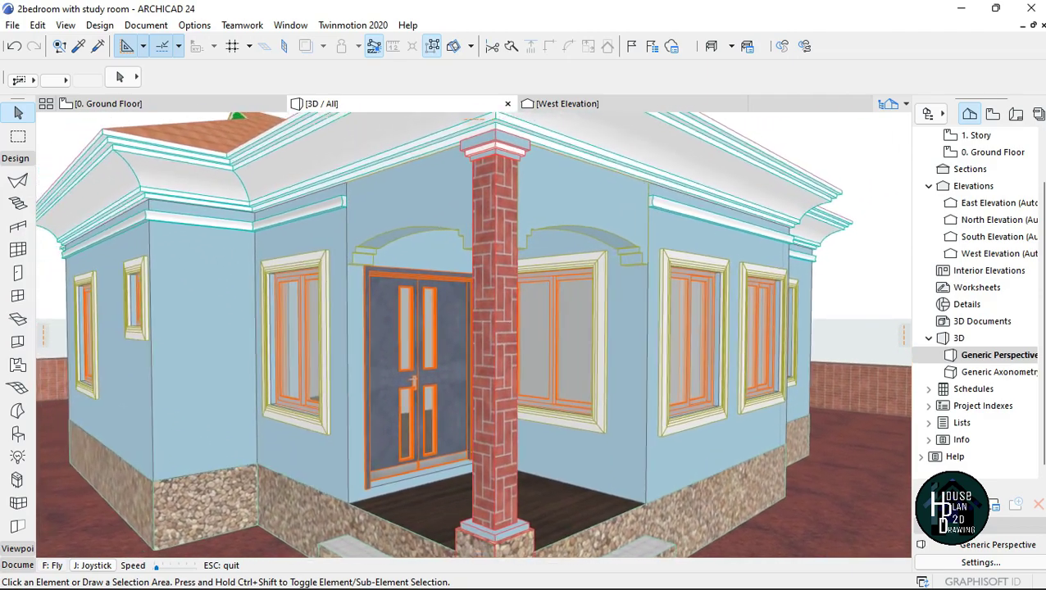
pyautogui.press('Down')
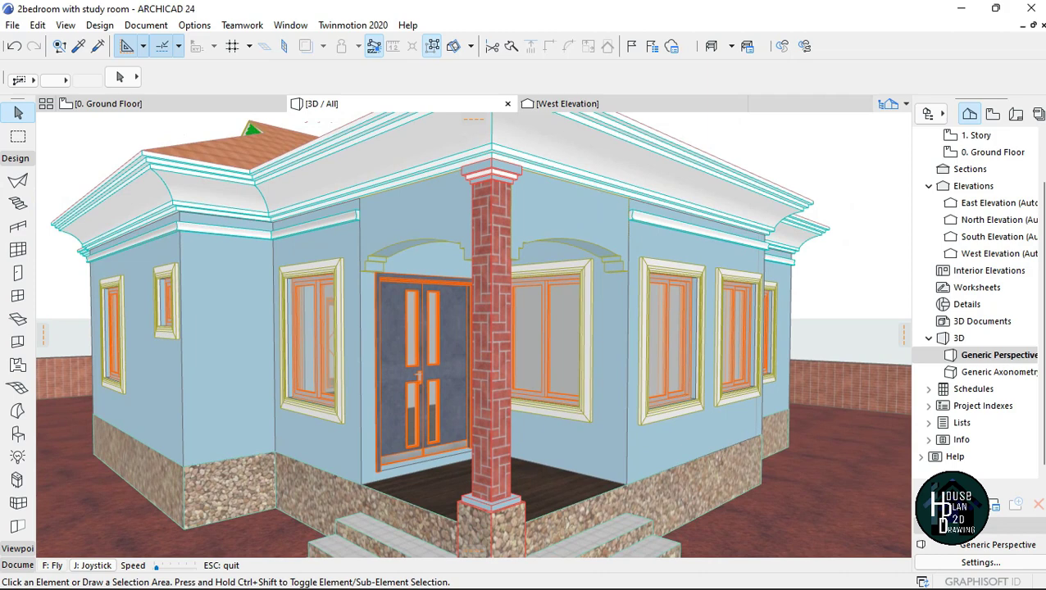
pyautogui.press('Escape')
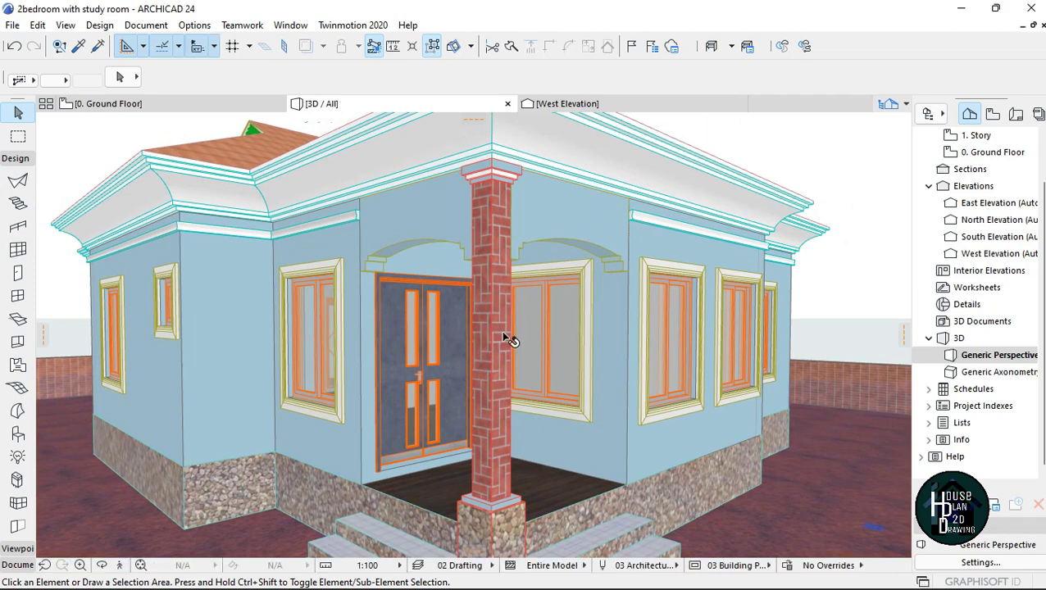